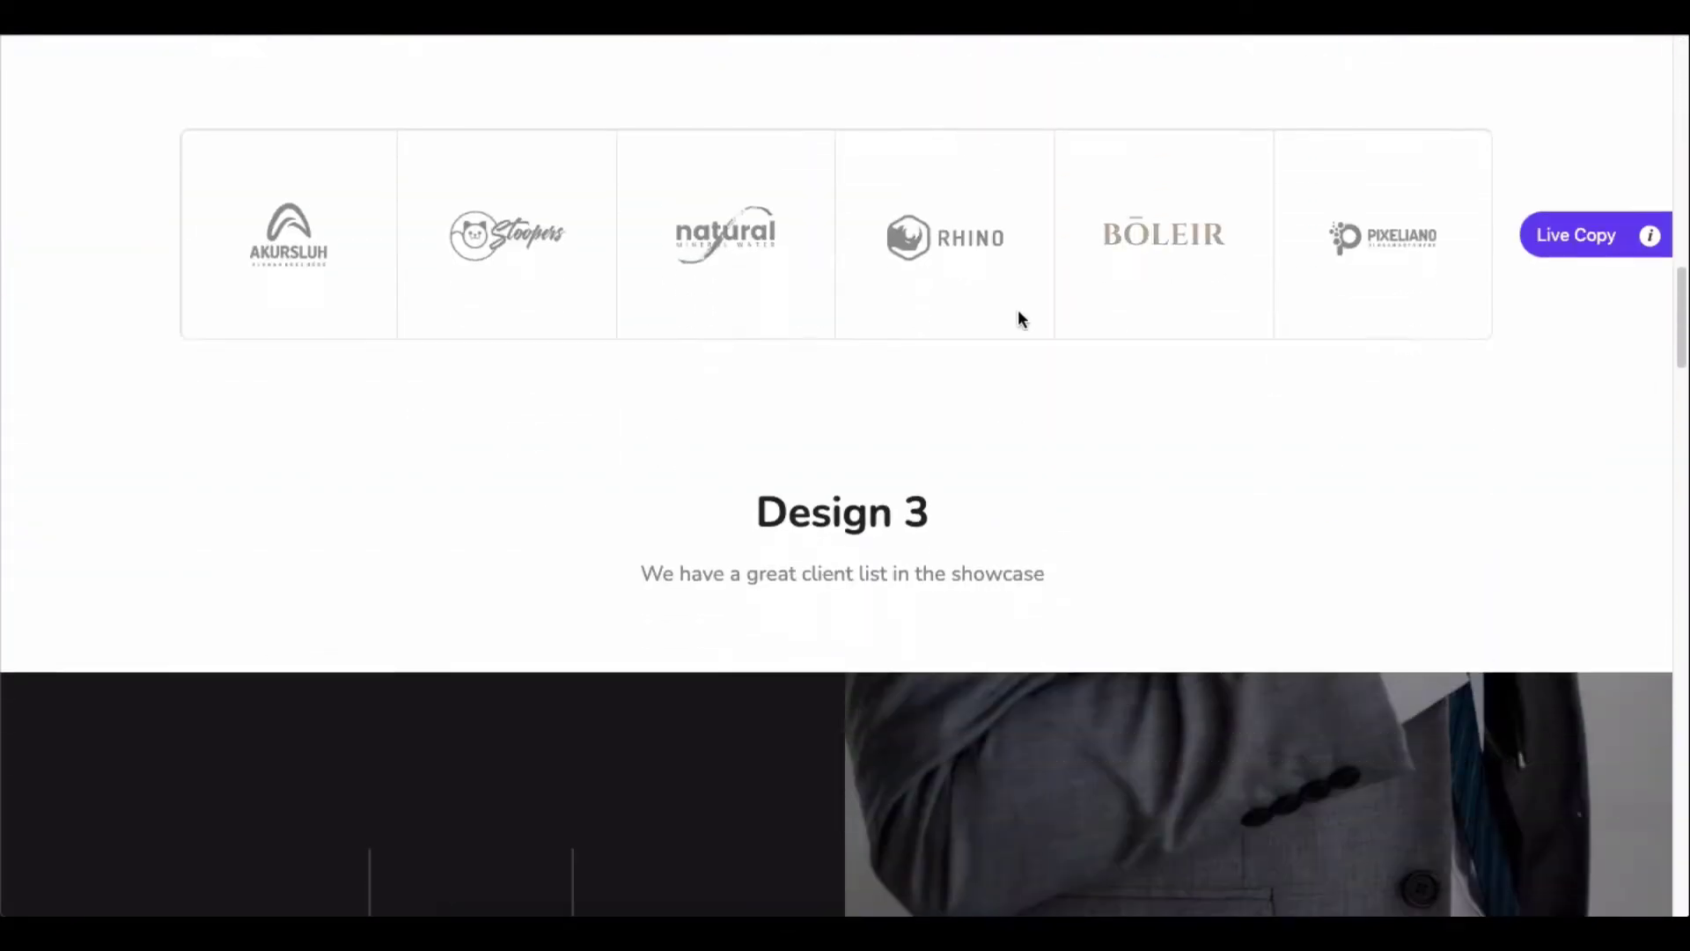
{"action": "scroll", "coordinate": [1633, 378], "scroll_direction": "down", "scroll_amount": 2}
{"action": "scroll", "coordinate": [666, 259], "scroll_direction": "down", "scroll_amount": 3}
{"action": "scroll", "coordinate": [1575, 436], "scroll_direction": "down", "scroll_amount": 3}
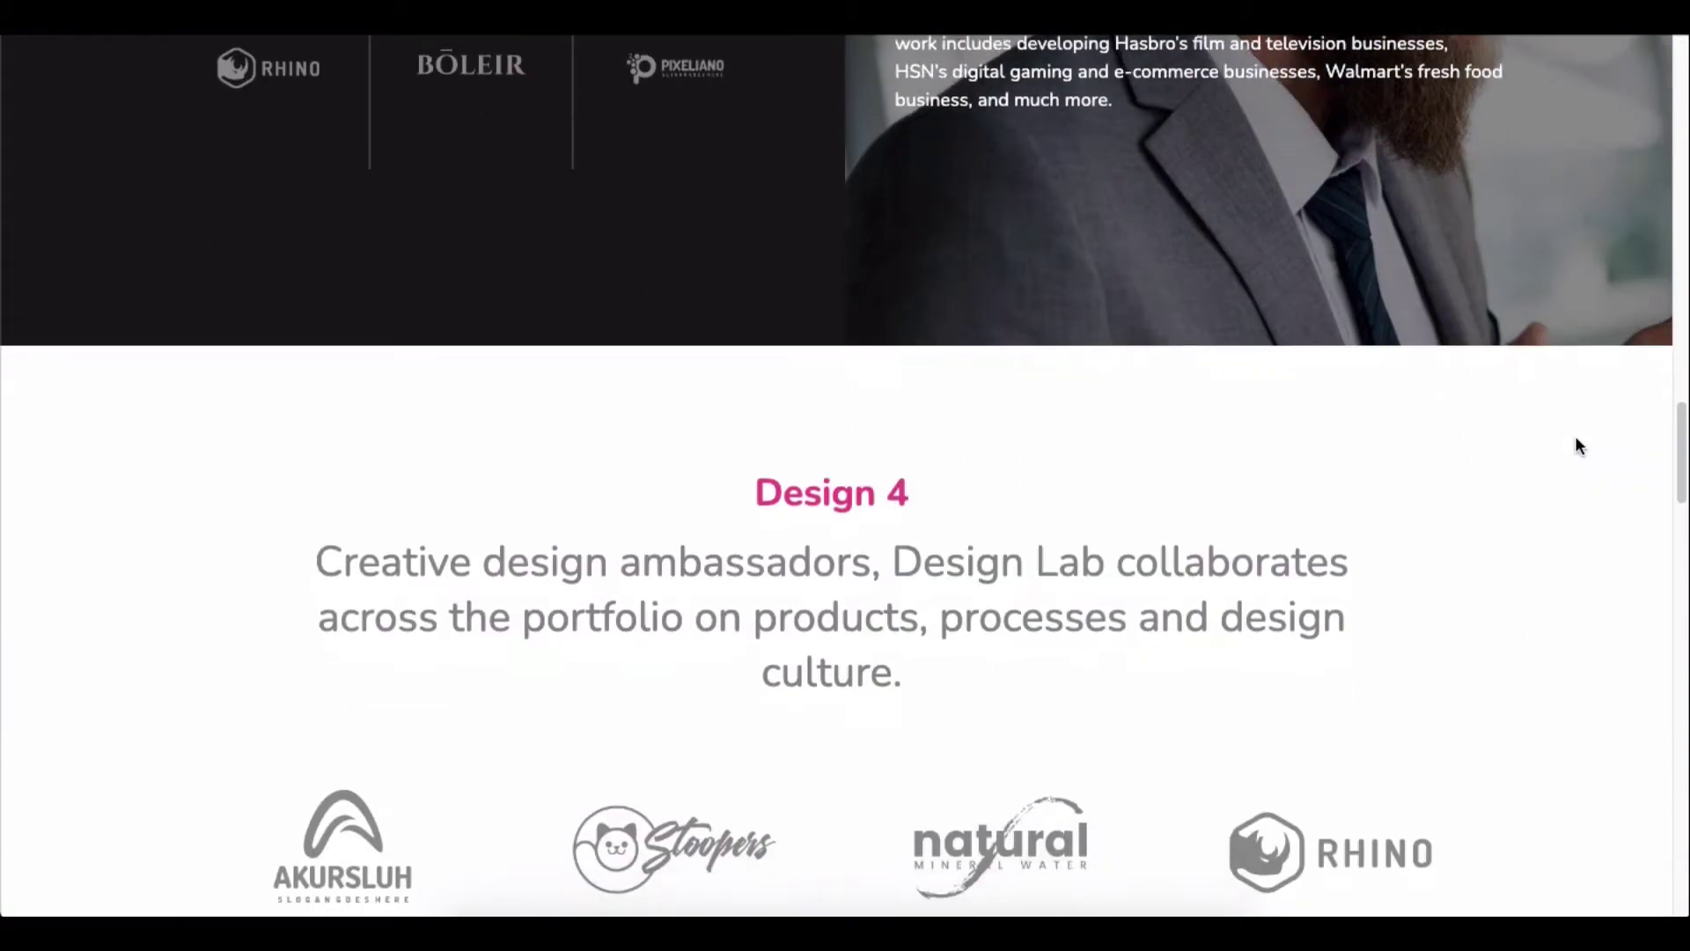
{"action": "scroll", "coordinate": [1576, 436], "scroll_direction": "down", "scroll_amount": 4}
{"action": "scroll", "coordinate": [1466, 515], "scroll_direction": "down", "scroll_amount": 3}
{"action": "scroll", "coordinate": [1543, 520], "scroll_direction": "down", "scroll_amount": 2}
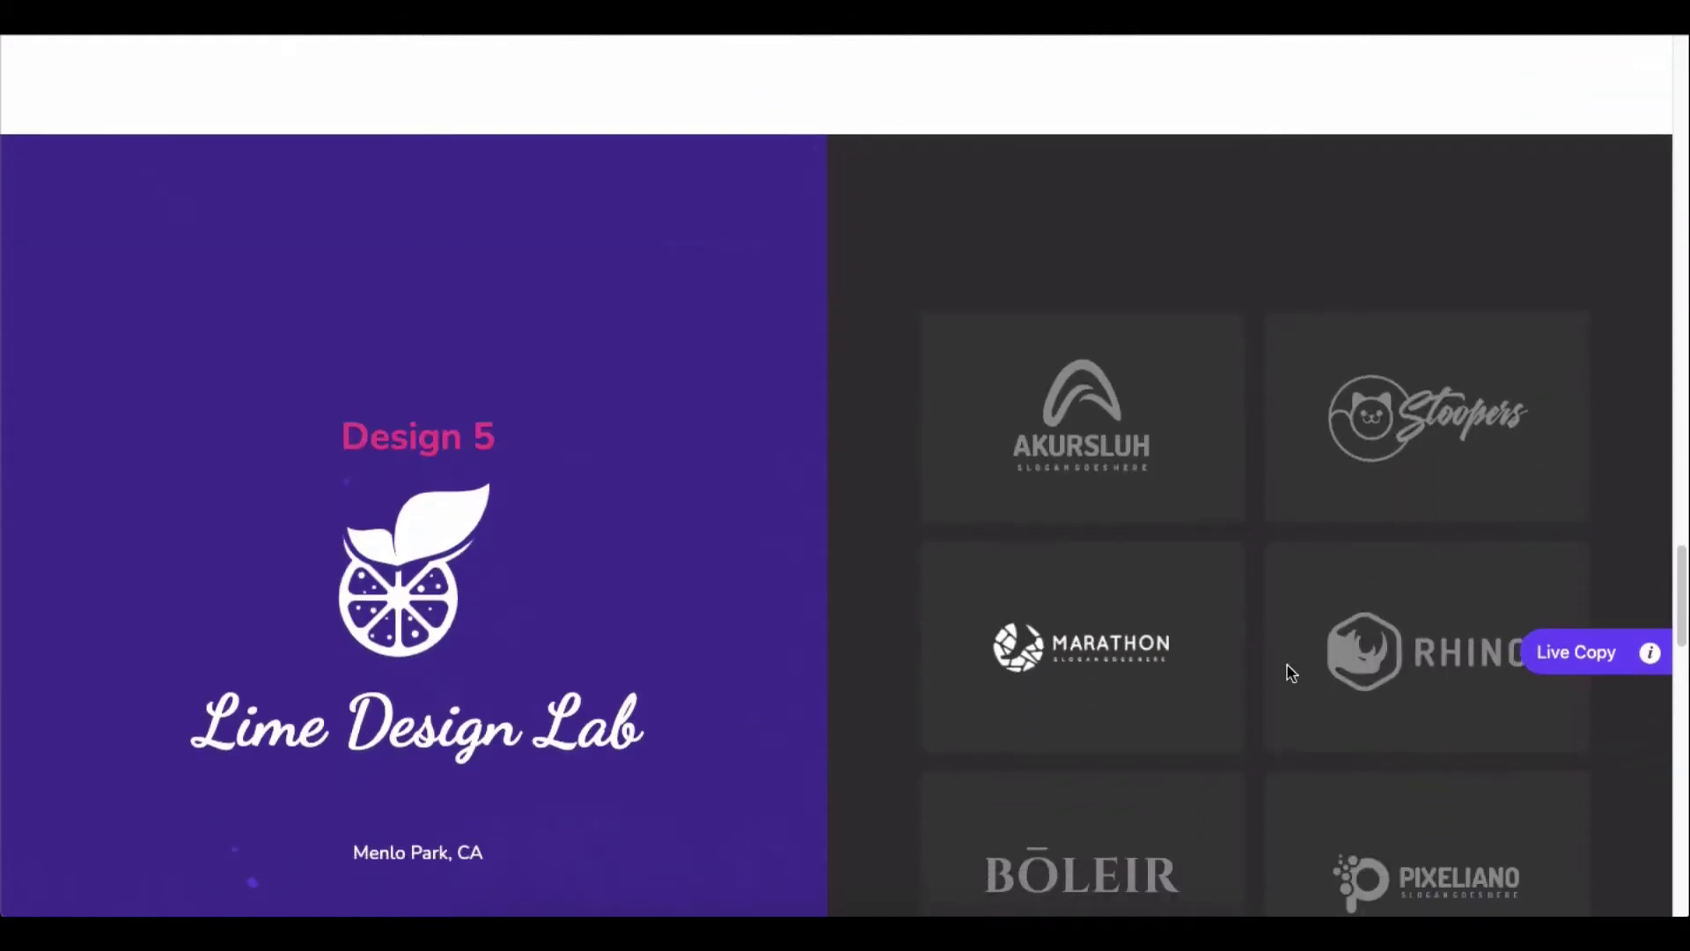
{"action": "scroll", "coordinate": [1528, 668], "scroll_direction": "down", "scroll_amount": 4}
{"action": "scroll", "coordinate": [1535, 529], "scroll_direction": "down", "scroll_amount": 3}
{"action": "scroll", "coordinate": [1535, 475], "scroll_direction": "down", "scroll_amount": 3}
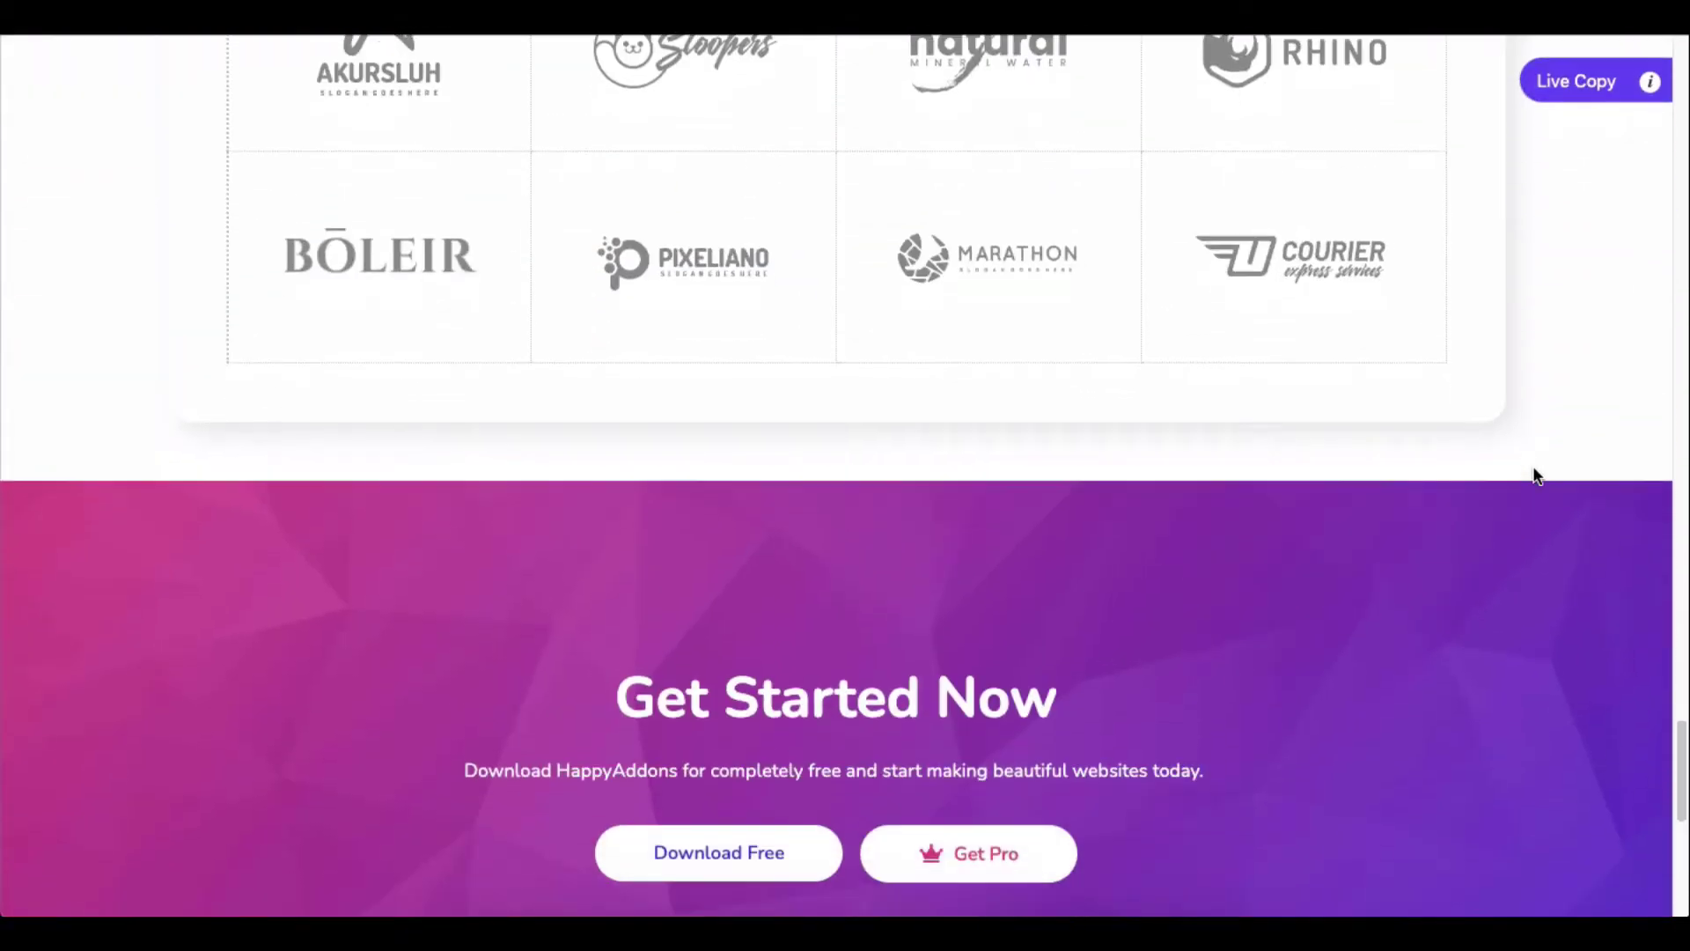
{"action": "scroll", "coordinate": [1534, 476], "scroll_direction": "up", "scroll_amount": 10}
{"action": "scroll", "coordinate": [1536, 476], "scroll_direction": "up", "scroll_amount": 10}
{"action": "scroll", "coordinate": [1535, 476], "scroll_direction": "up", "scroll_amount": 5}
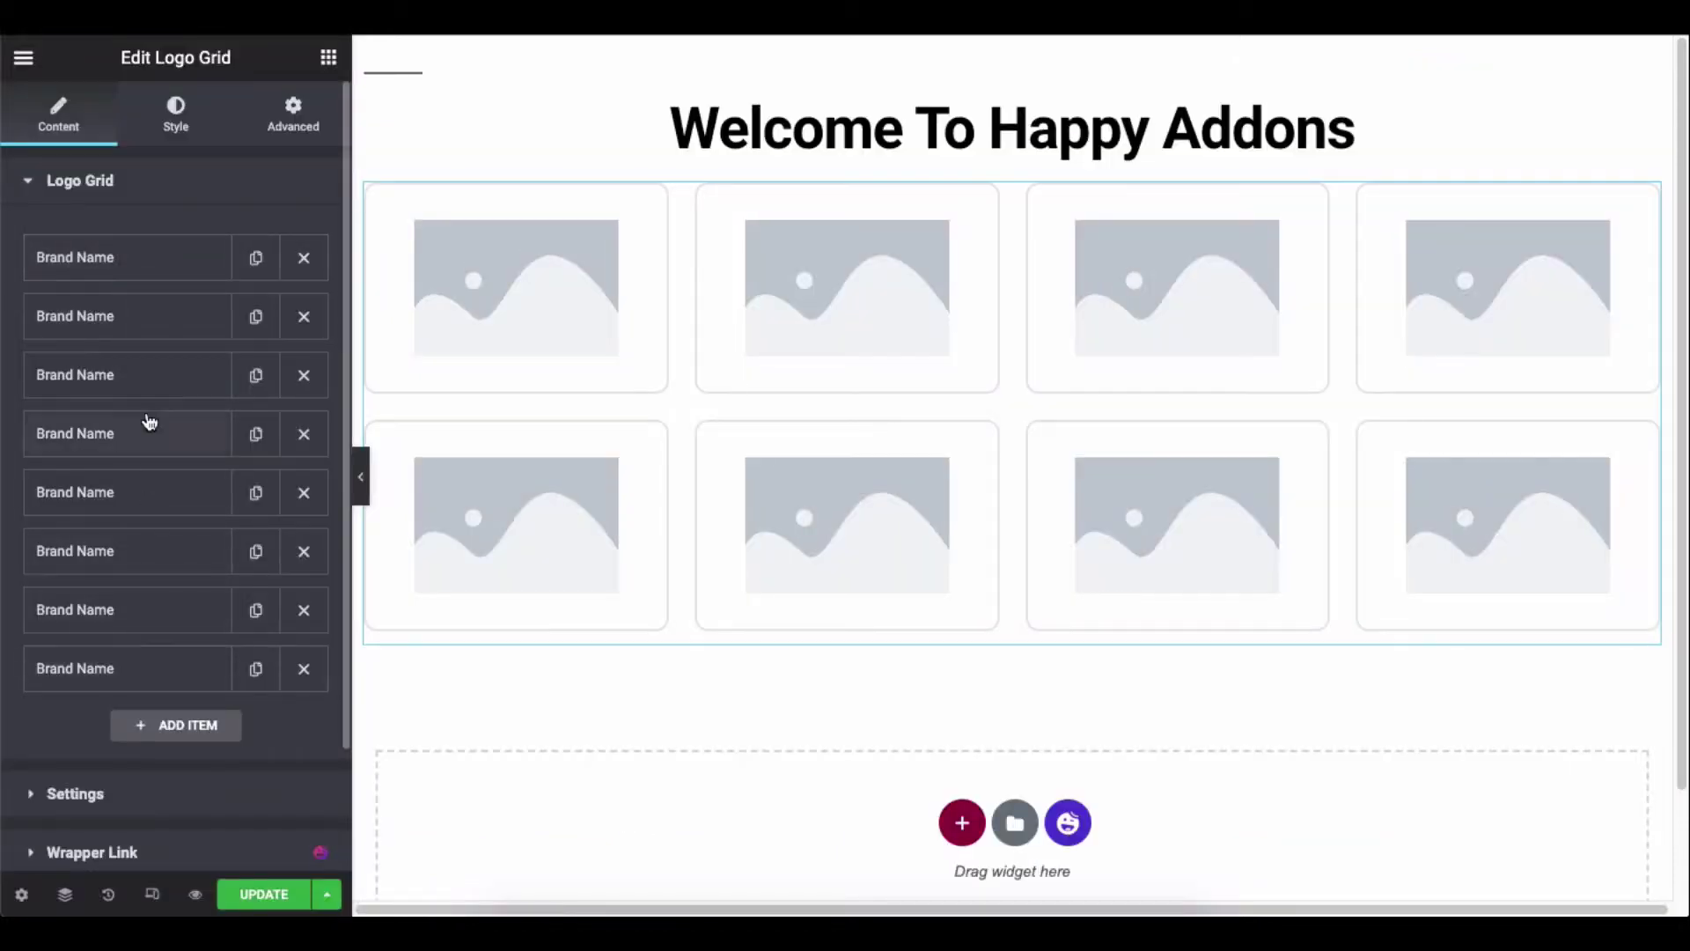
{"action": "scroll", "coordinate": [145, 397], "scroll_direction": "down", "scroll_amount": 1}
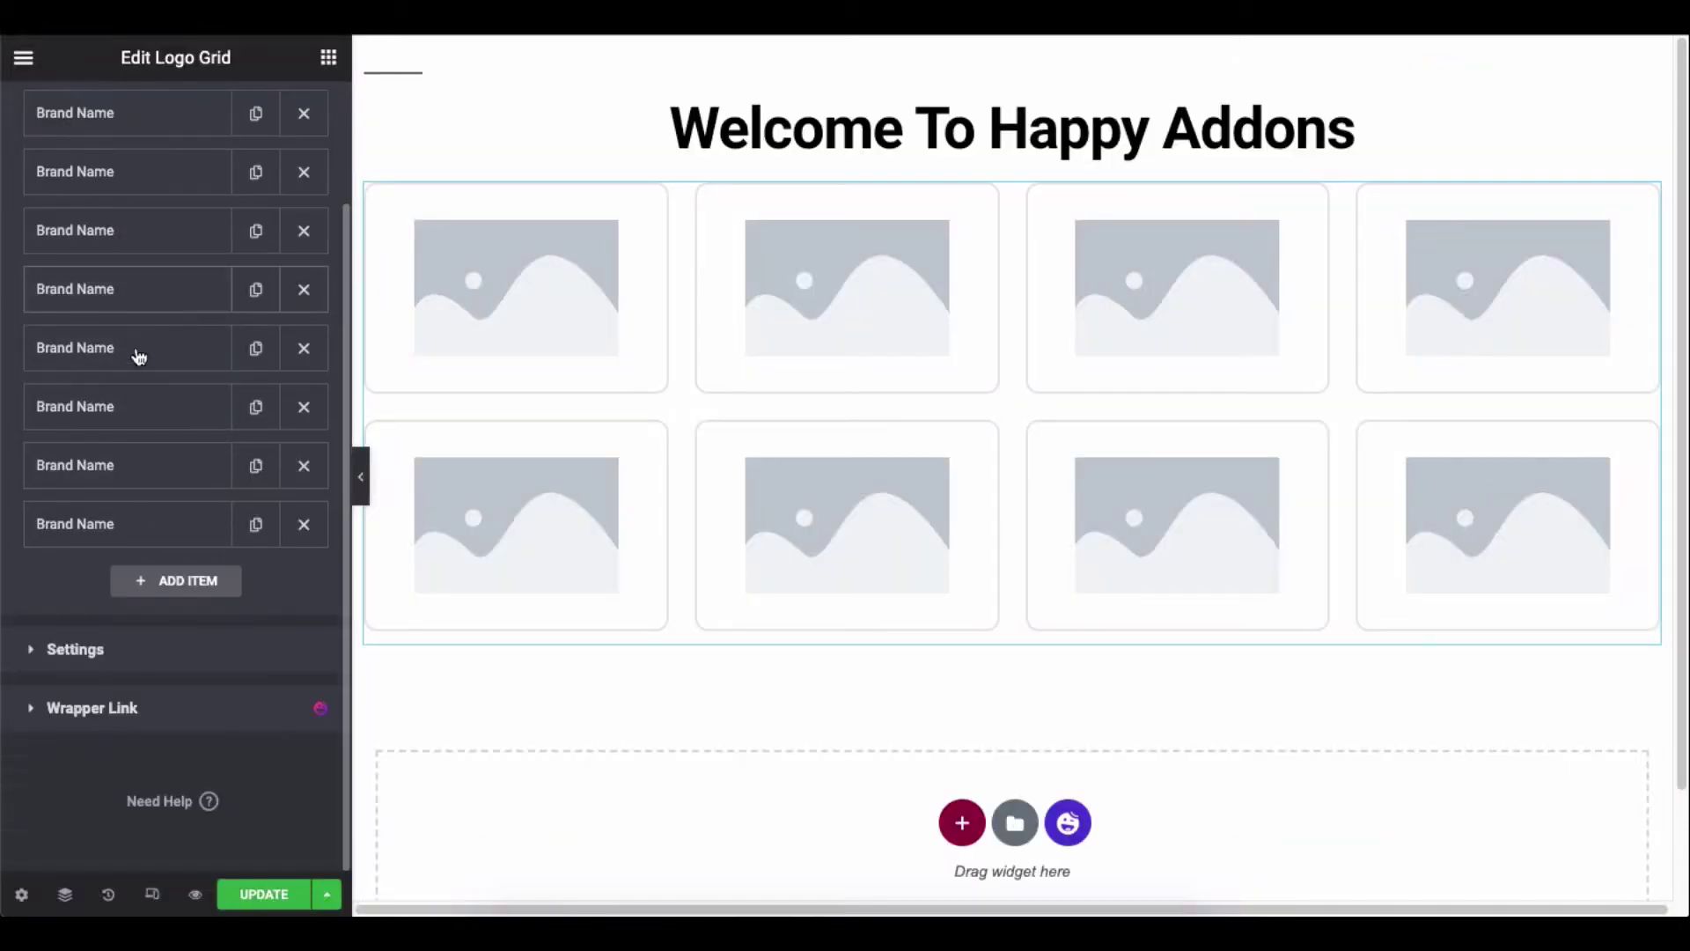
Review the grid's layout and style options, then bring up the widget library
{"action": "left_click", "coordinate": [110, 654]}
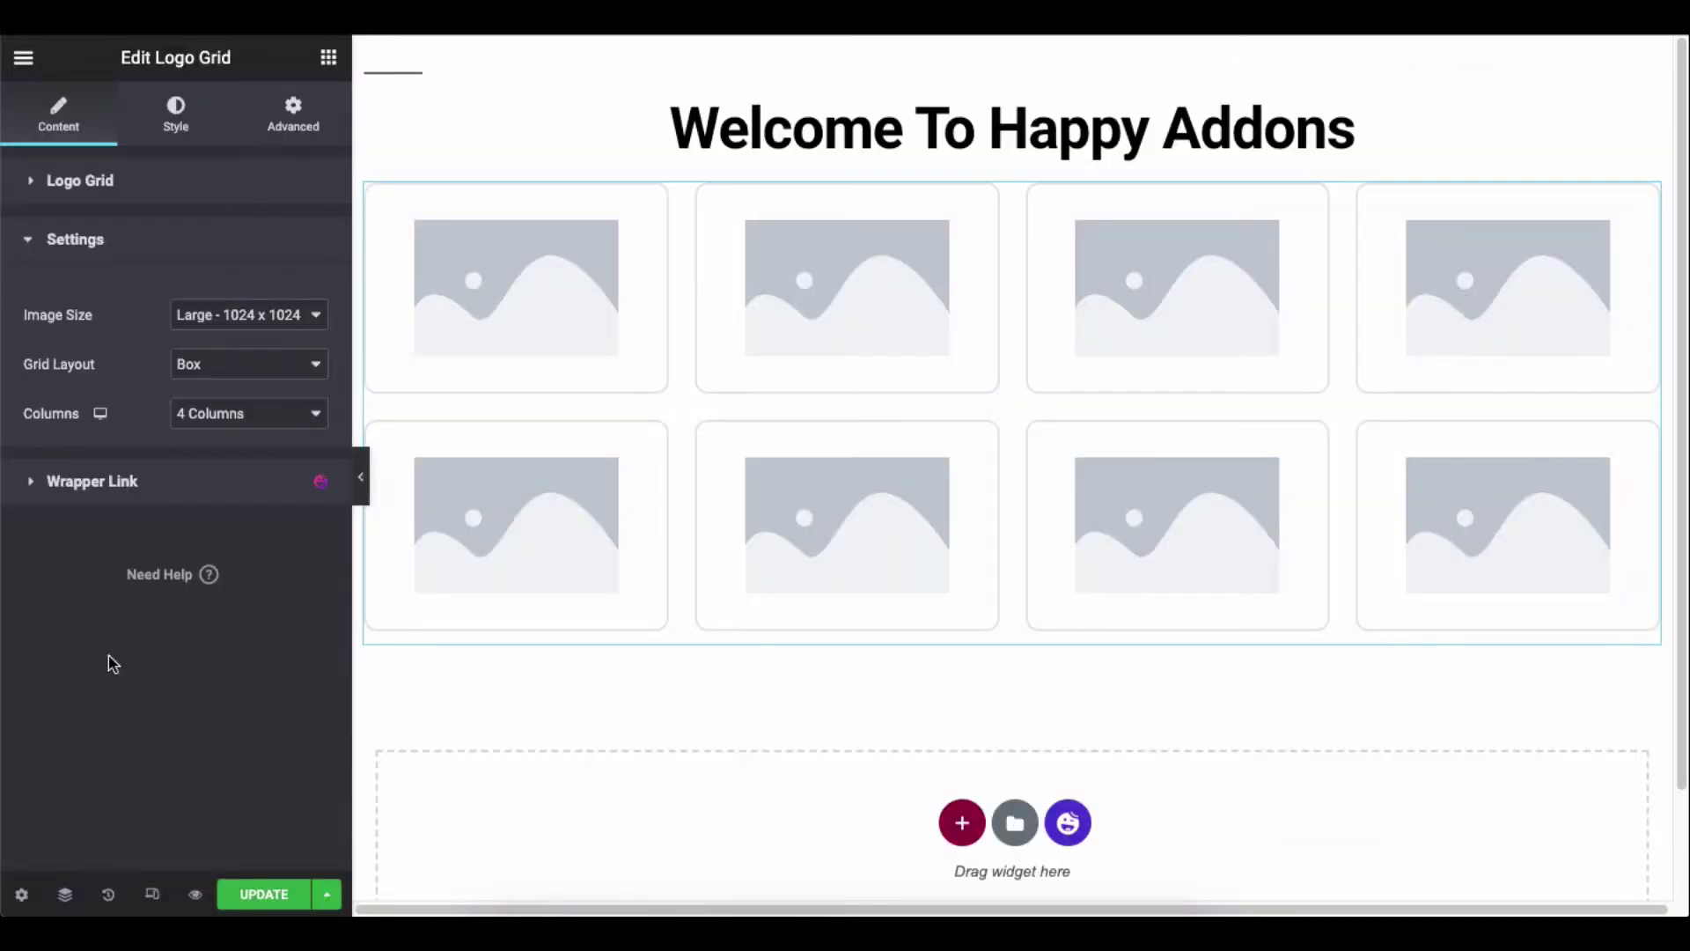
{"action": "left_click", "coordinate": [175, 117]}
{"action": "scroll", "coordinate": [151, 330], "scroll_direction": "down", "scroll_amount": 3}
{"action": "scroll", "coordinate": [129, 607], "scroll_direction": "up", "scroll_amount": 3}
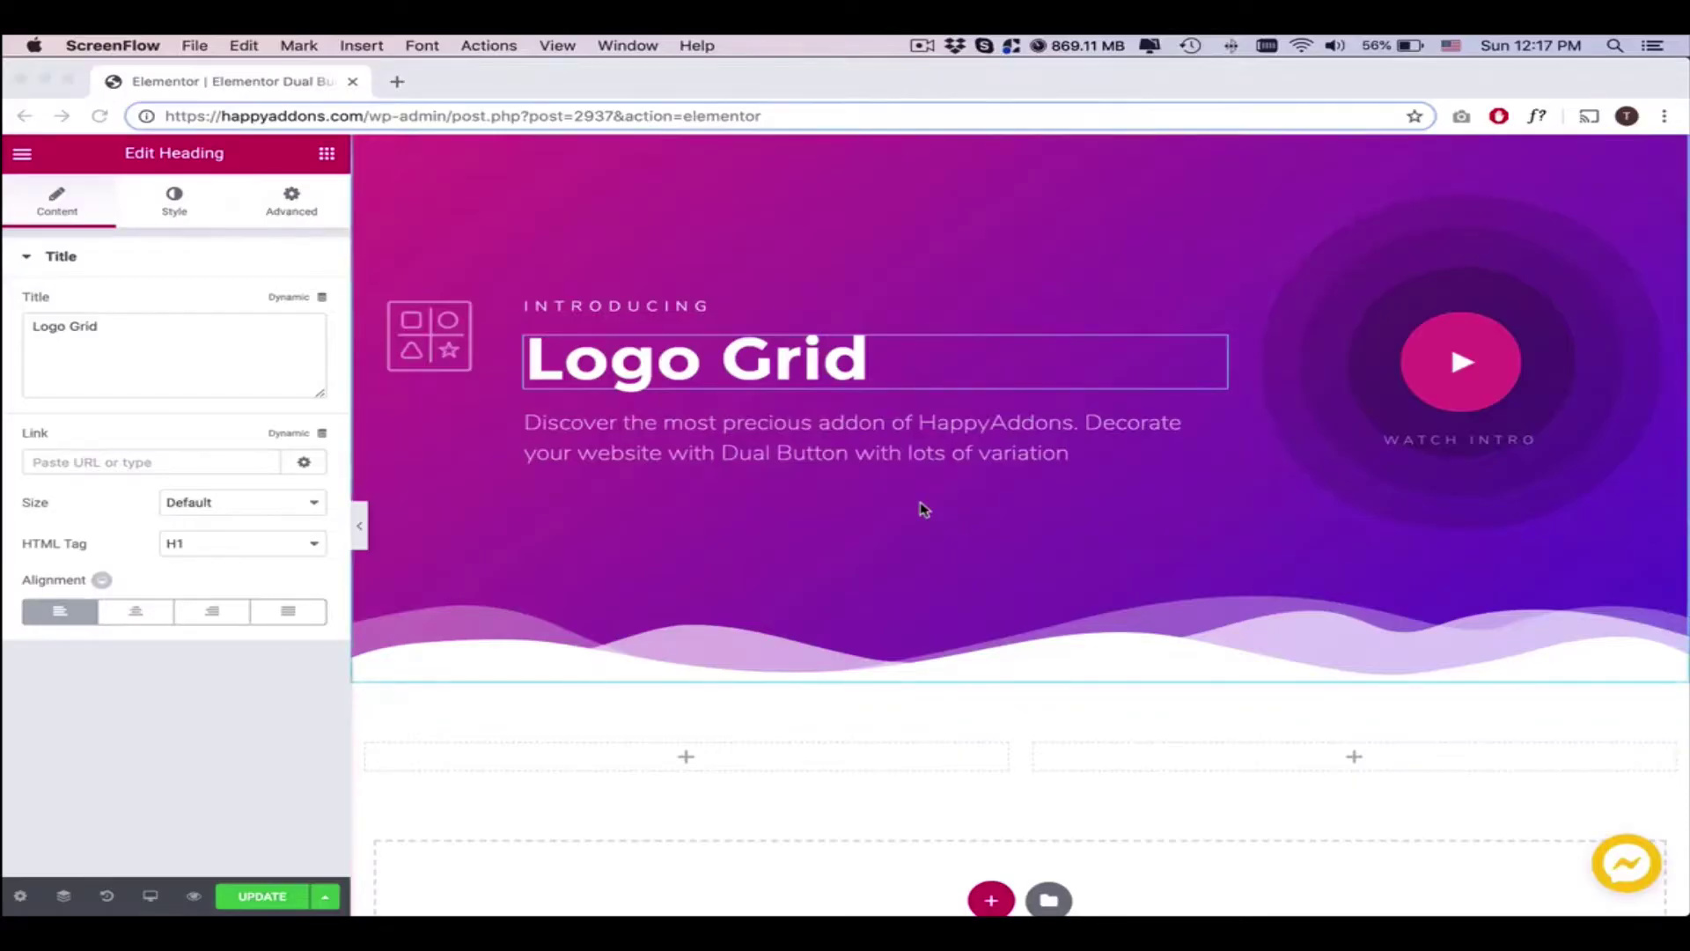
{"action": "scroll", "coordinate": [921, 510], "scroll_direction": "up", "scroll_amount": 2}
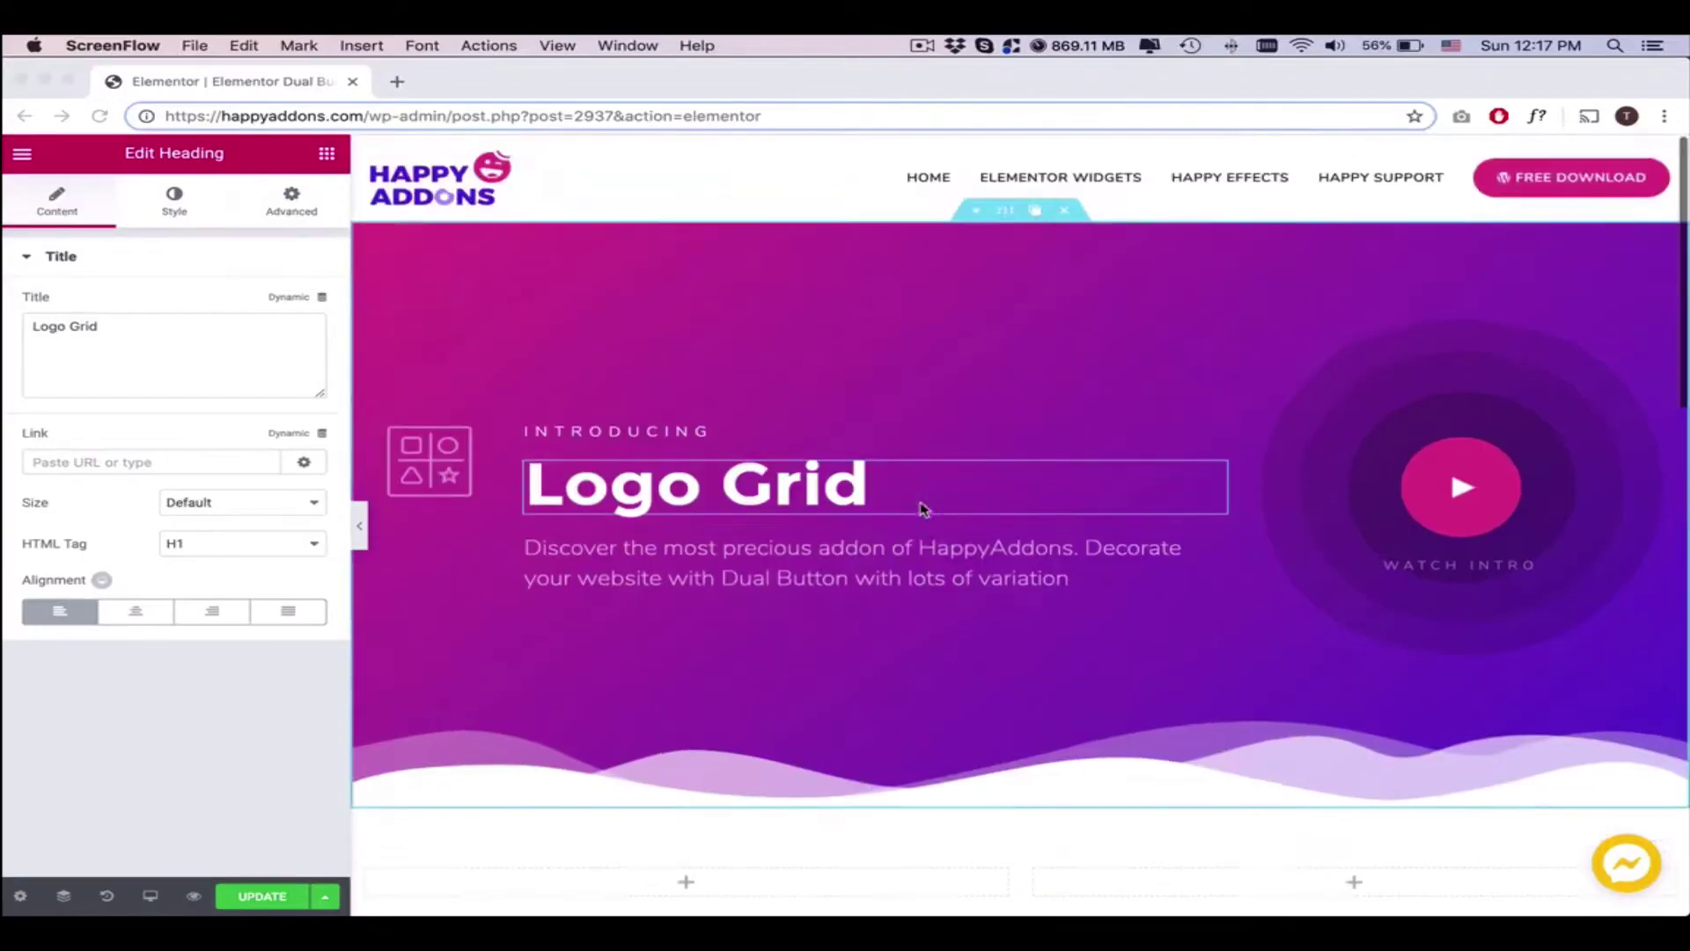
{"action": "left_click", "coordinate": [324, 161]}
{"action": "left_click", "coordinate": [327, 156]}
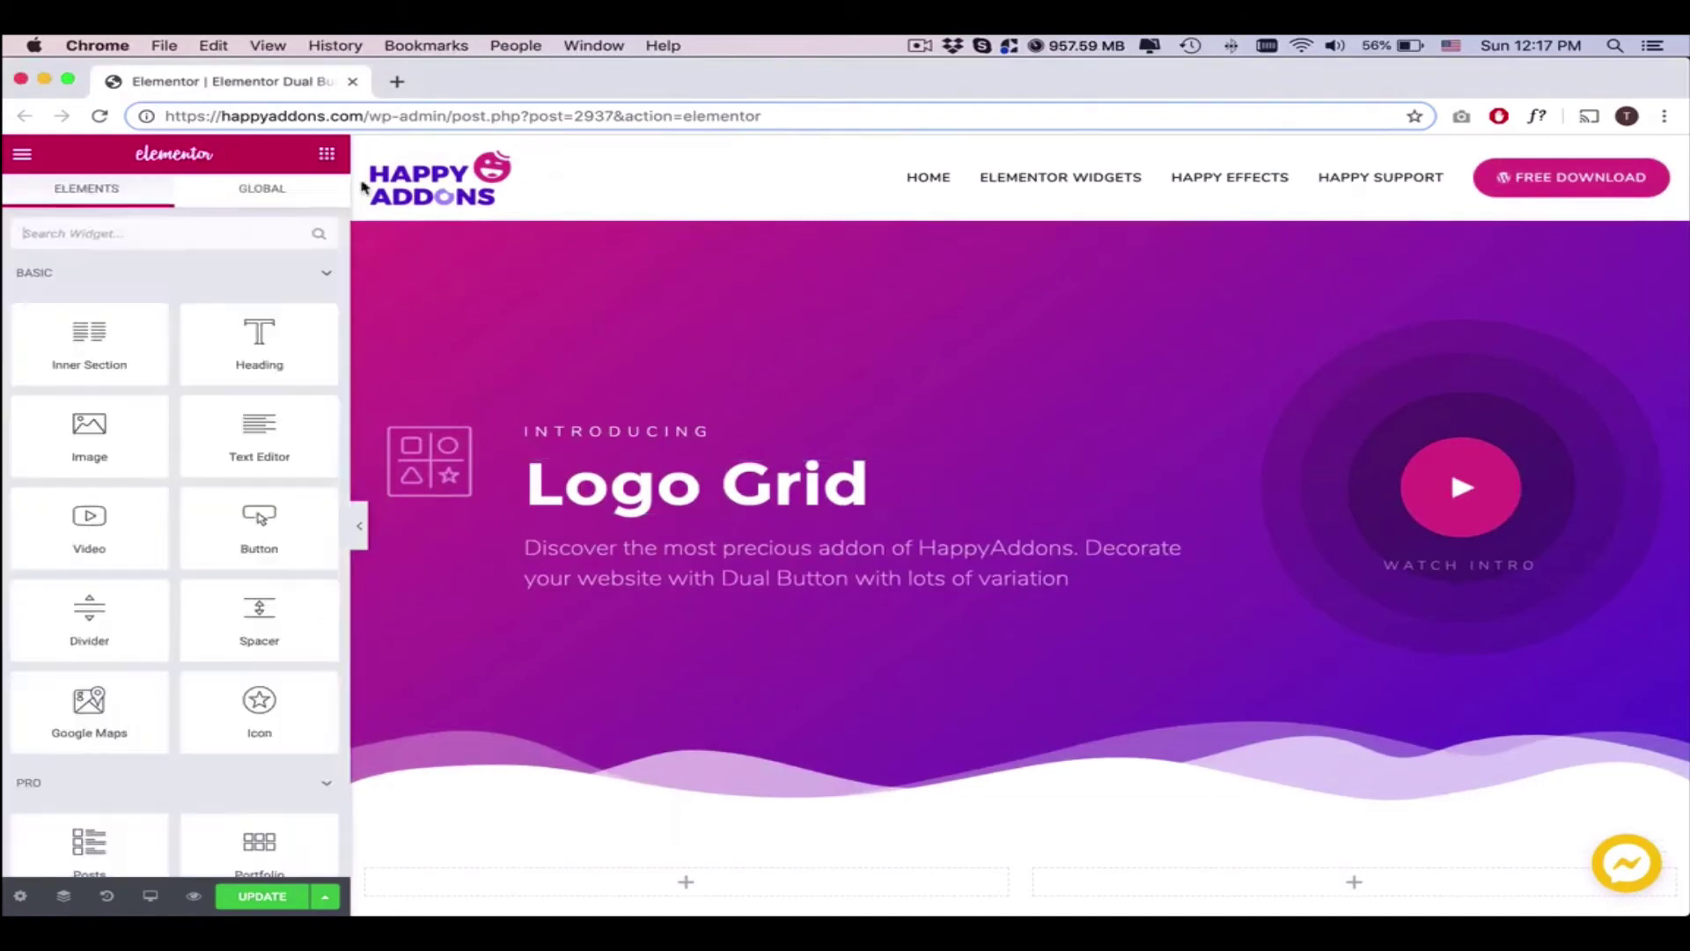
{"action": "scroll", "coordinate": [309, 346], "scroll_direction": "down", "scroll_amount": 10}
{"action": "scroll", "coordinate": [311, 355], "scroll_direction": "down", "scroll_amount": 5}
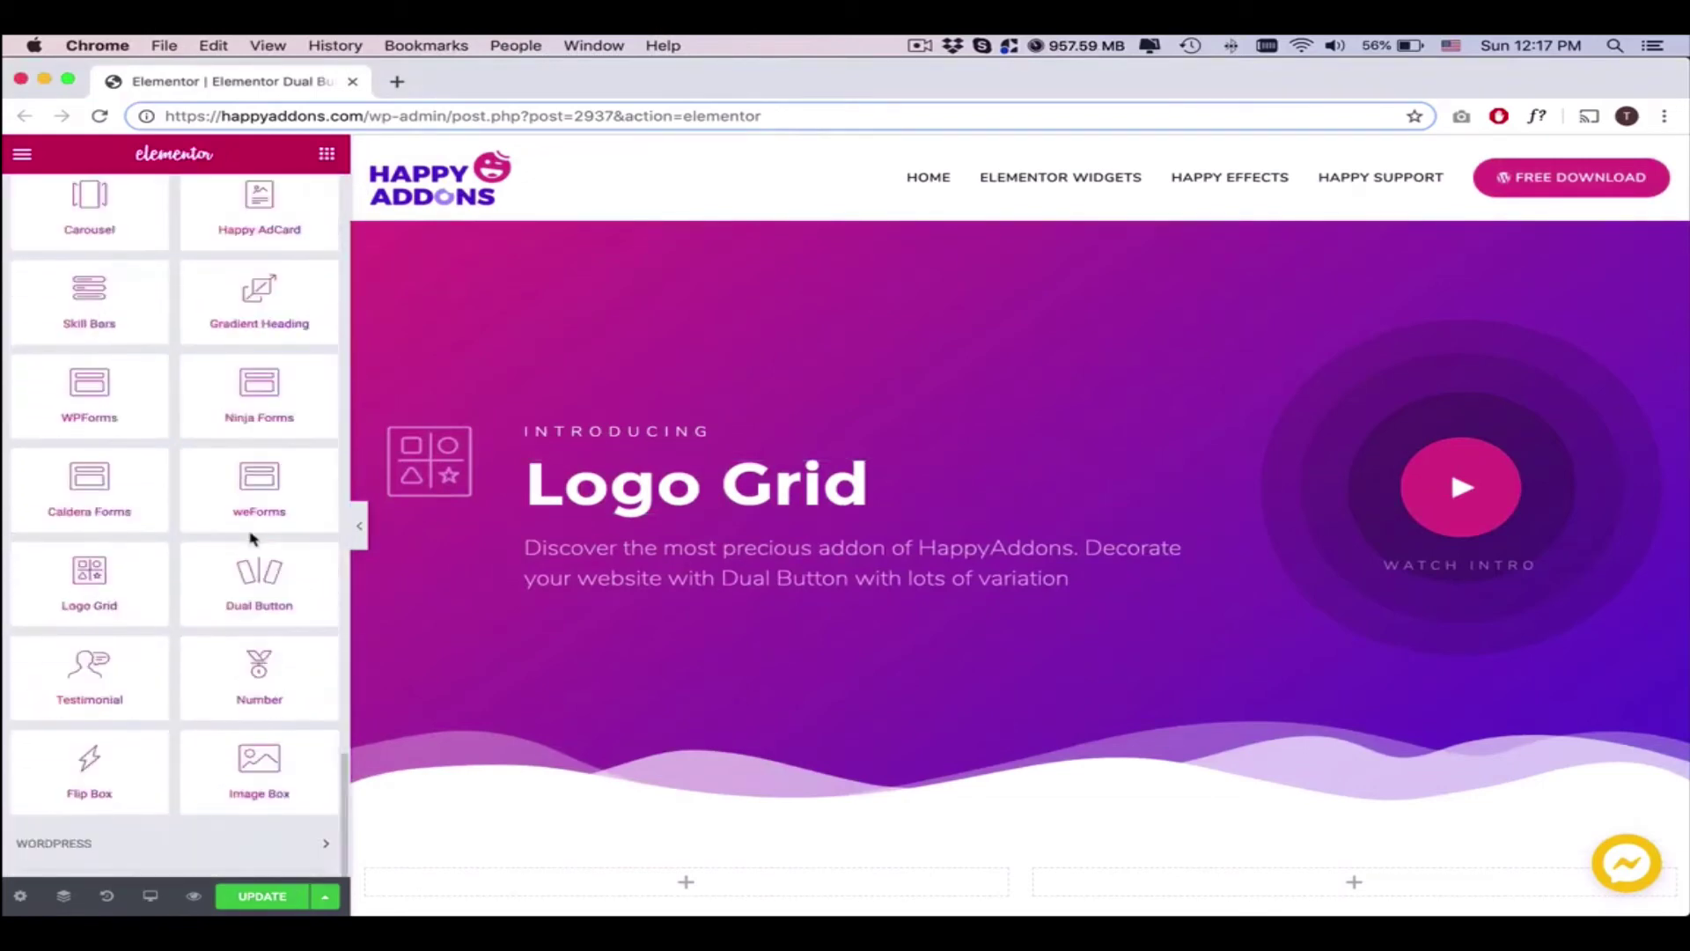
{"action": "scroll", "coordinate": [251, 538], "scroll_direction": "up", "scroll_amount": 2}
{"action": "scroll", "coordinate": [251, 536], "scroll_direction": "up", "scroll_amount": 2}
{"action": "scroll", "coordinate": [252, 535], "scroll_direction": "up", "scroll_amount": 1}
{"action": "scroll", "coordinate": [251, 535], "scroll_direction": "up", "scroll_amount": 4}
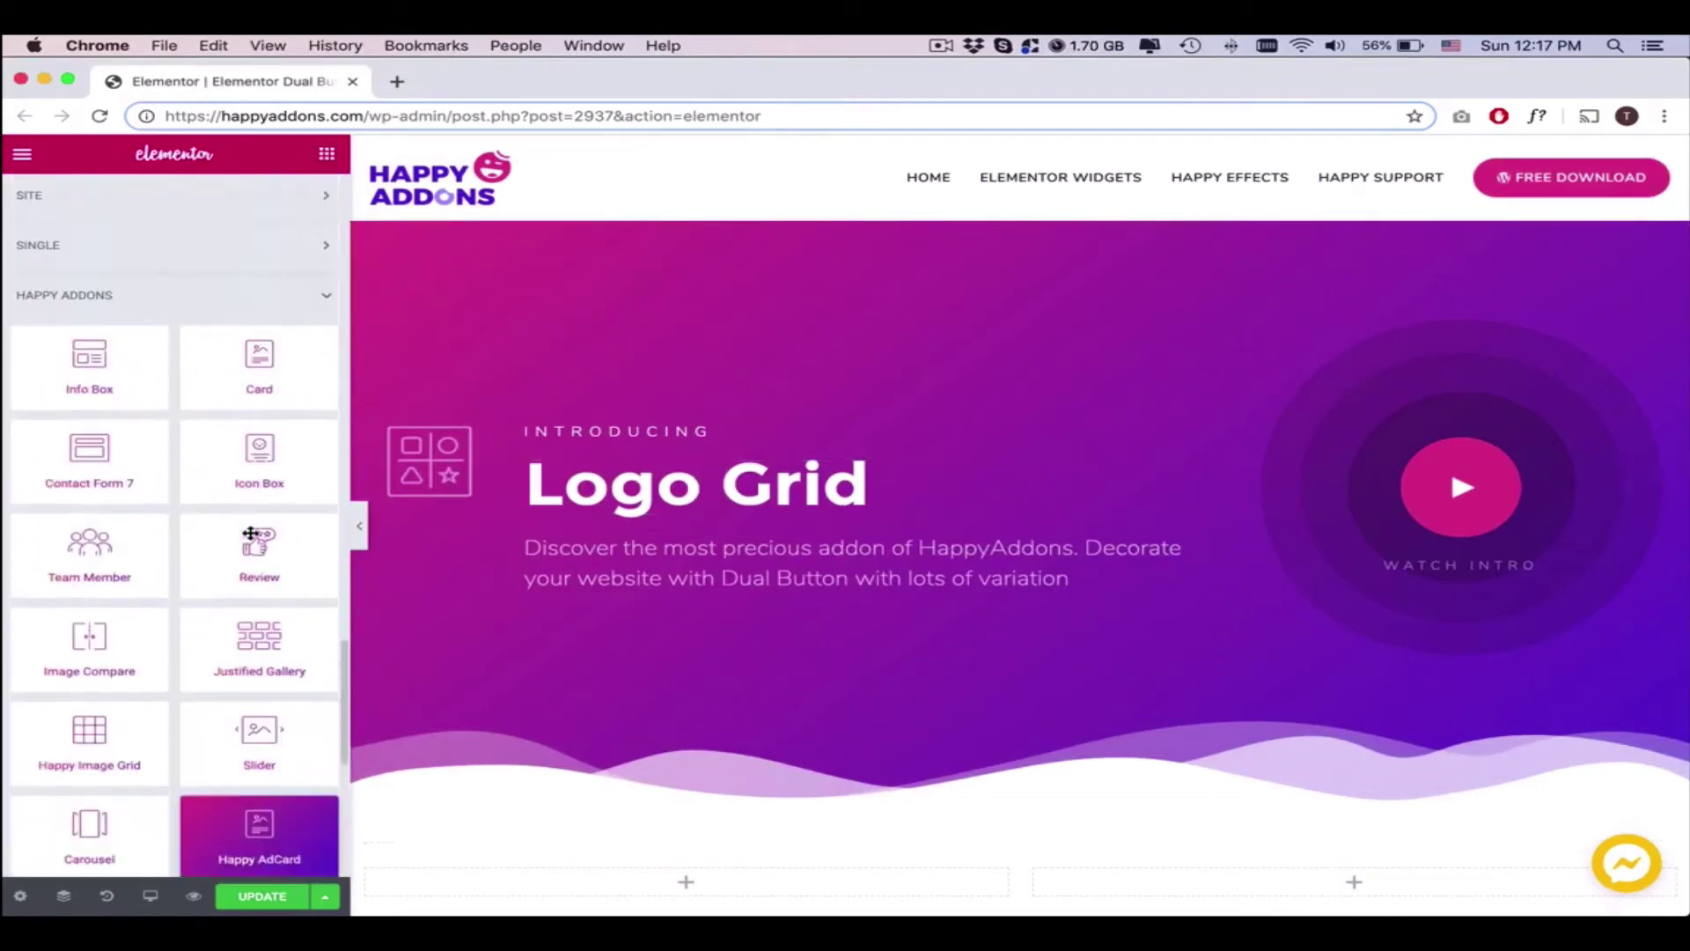
{"action": "scroll", "coordinate": [251, 534], "scroll_direction": "up", "scroll_amount": 1}
{"action": "scroll", "coordinate": [251, 533], "scroll_direction": "down", "scroll_amount": 2}
{"action": "scroll", "coordinate": [251, 534], "scroll_direction": "down", "scroll_amount": 4}
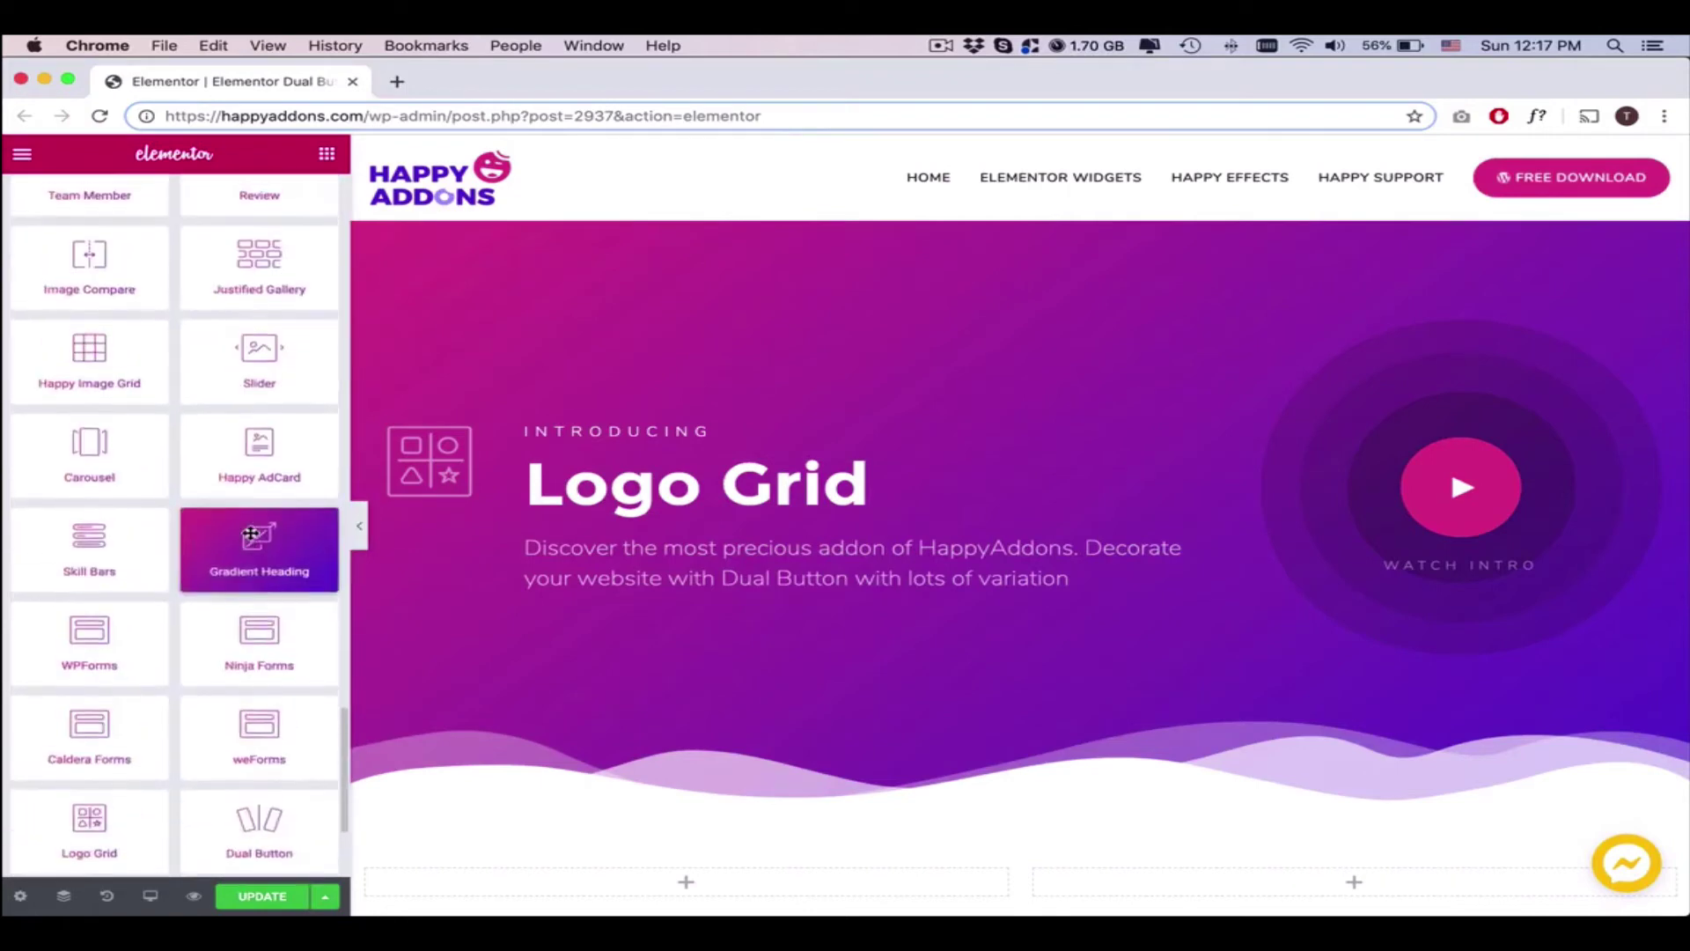
{"action": "scroll", "coordinate": [251, 535], "scroll_direction": "down", "scroll_amount": 4}
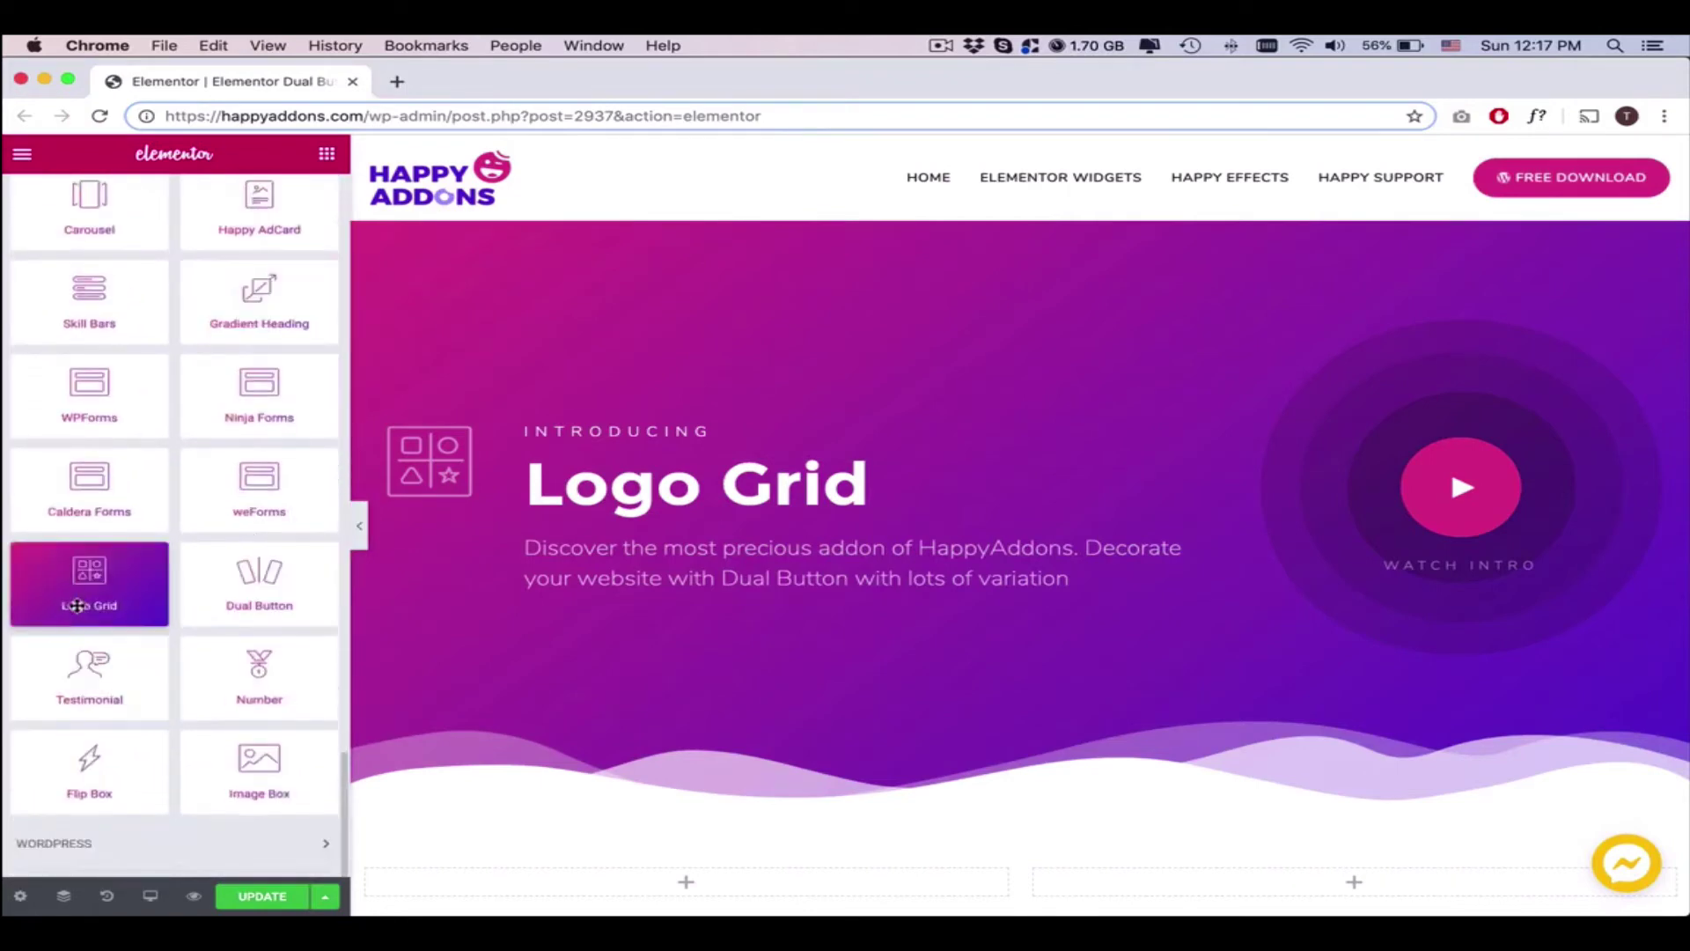
{"action": "left_click_drag", "start_coordinate": [88, 582], "coordinate": [1180, 780]}
{"action": "scroll", "coordinate": [1136, 695], "scroll_direction": "down", "scroll_amount": 5}
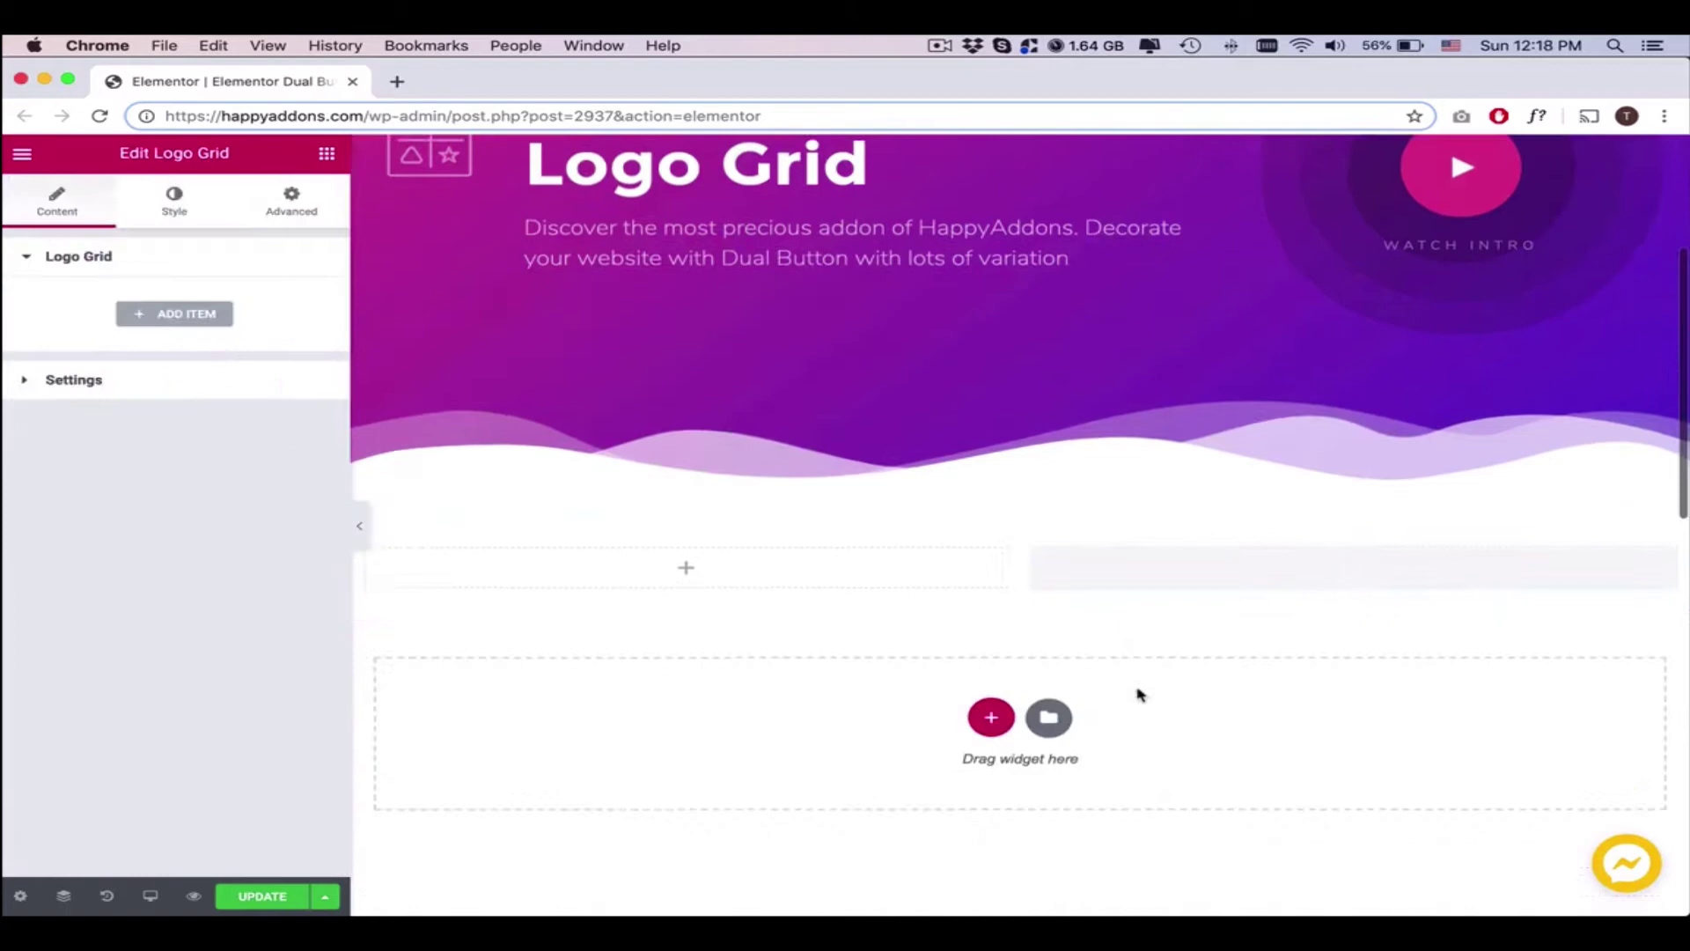
Add a first logo item named Stoppers using the Stoopers logo image
{"action": "left_click", "coordinate": [180, 317]}
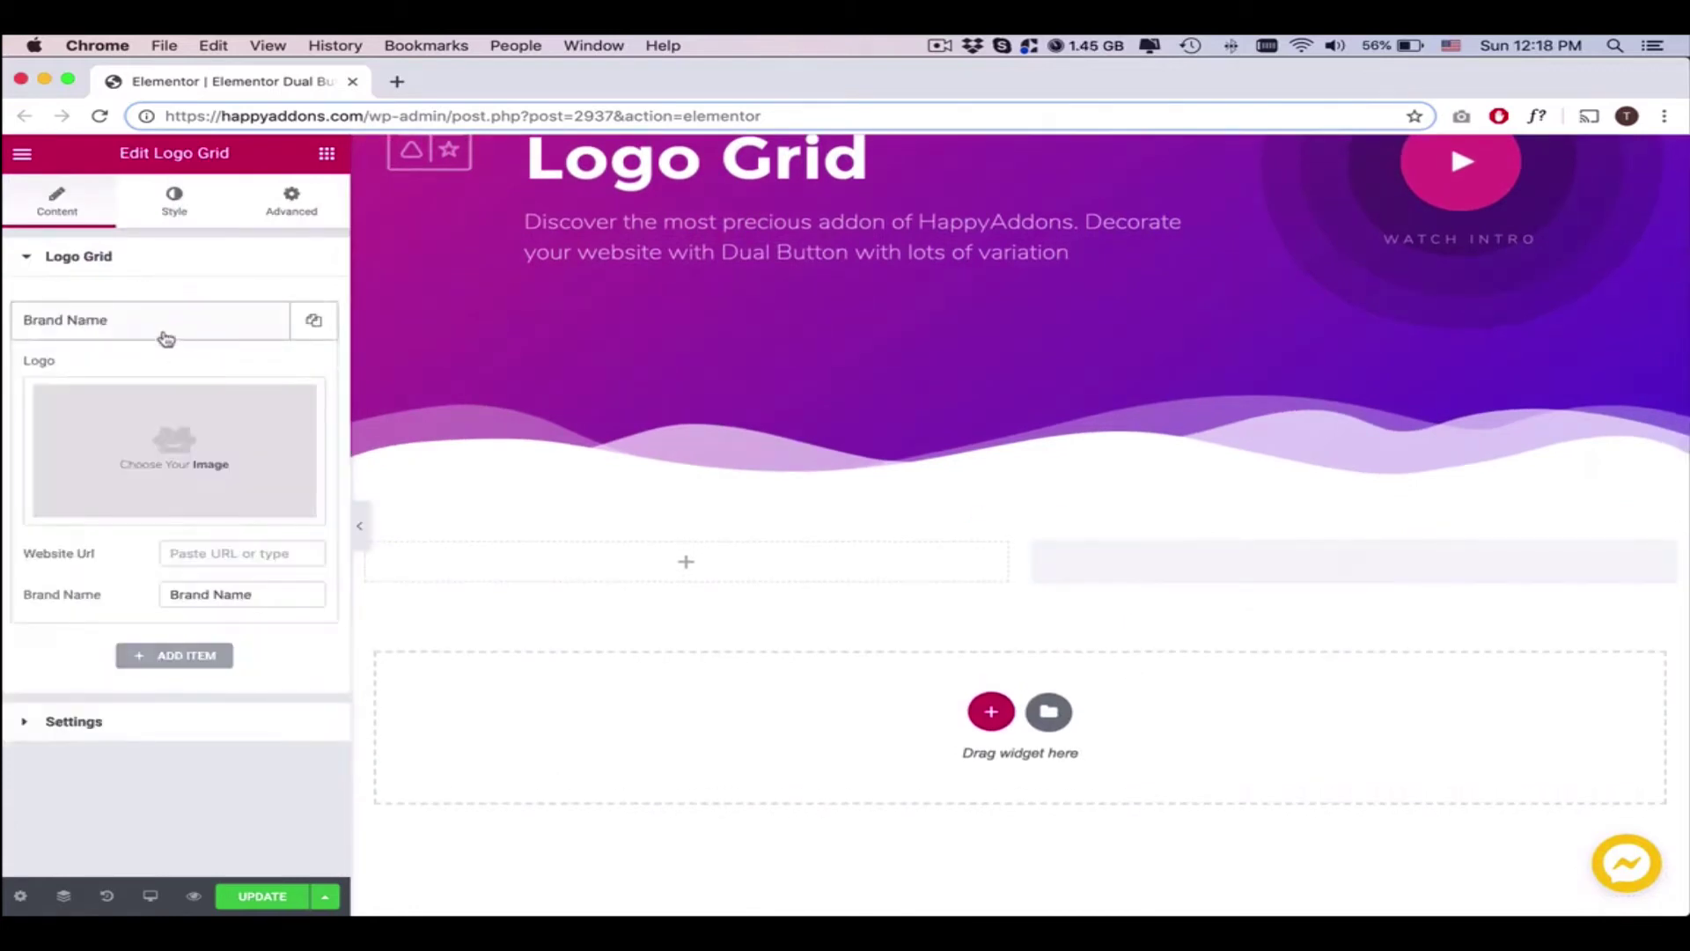
{"action": "triple_click", "coordinate": [207, 592]}
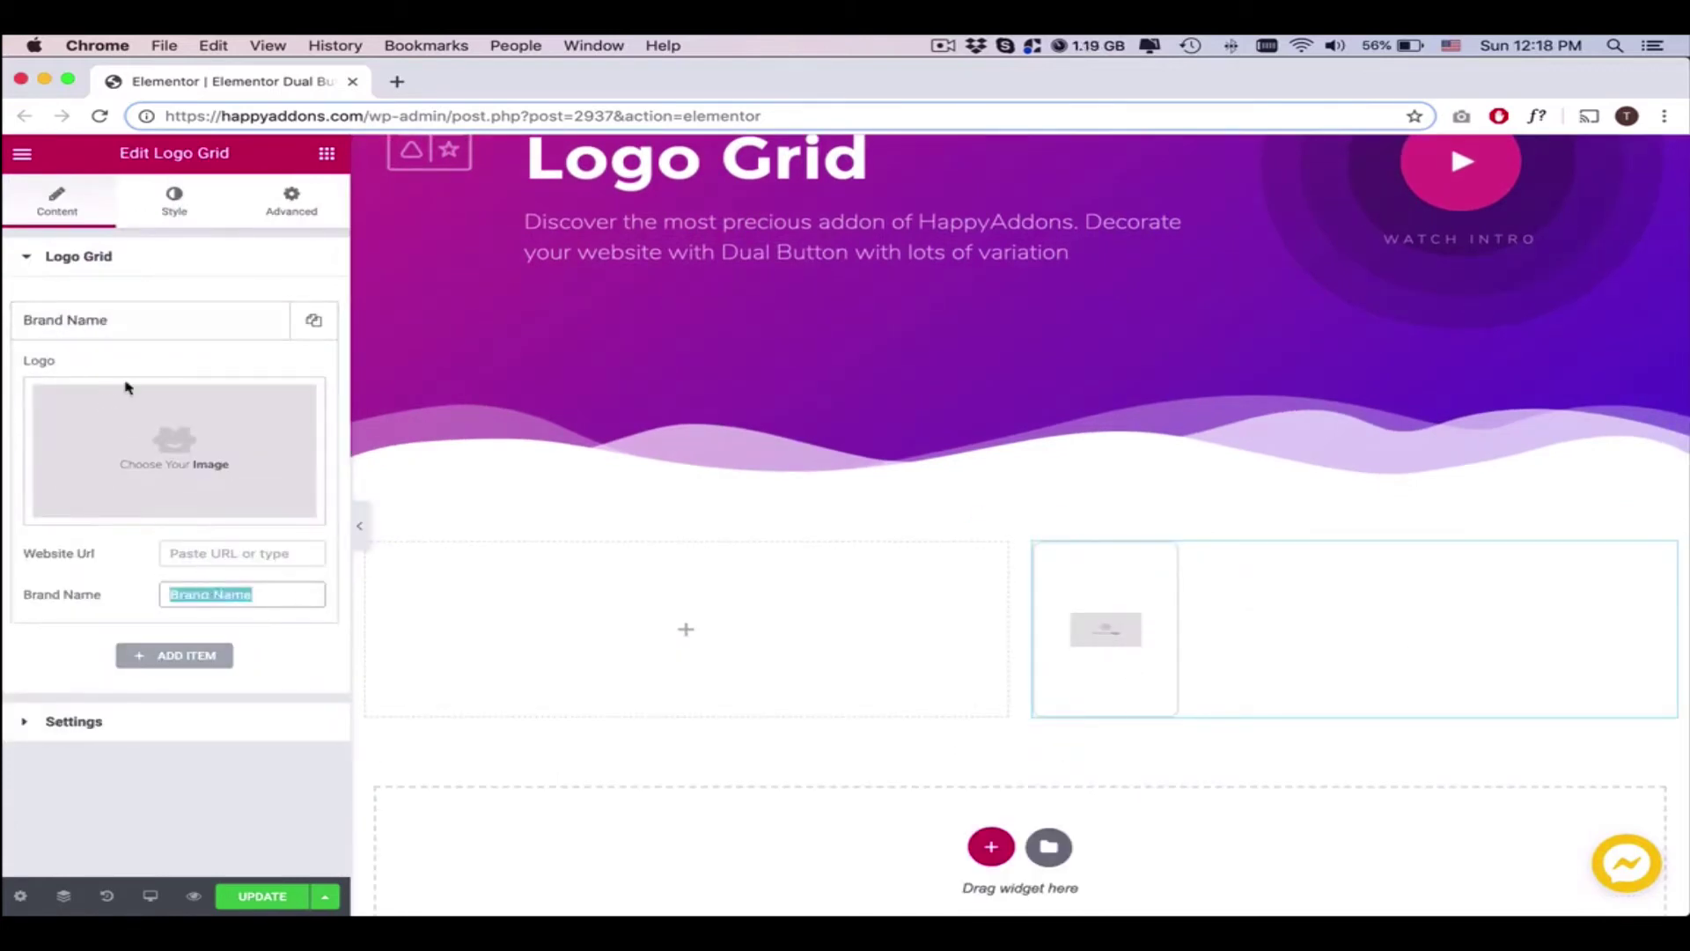
{"action": "left_click", "coordinate": [132, 410]}
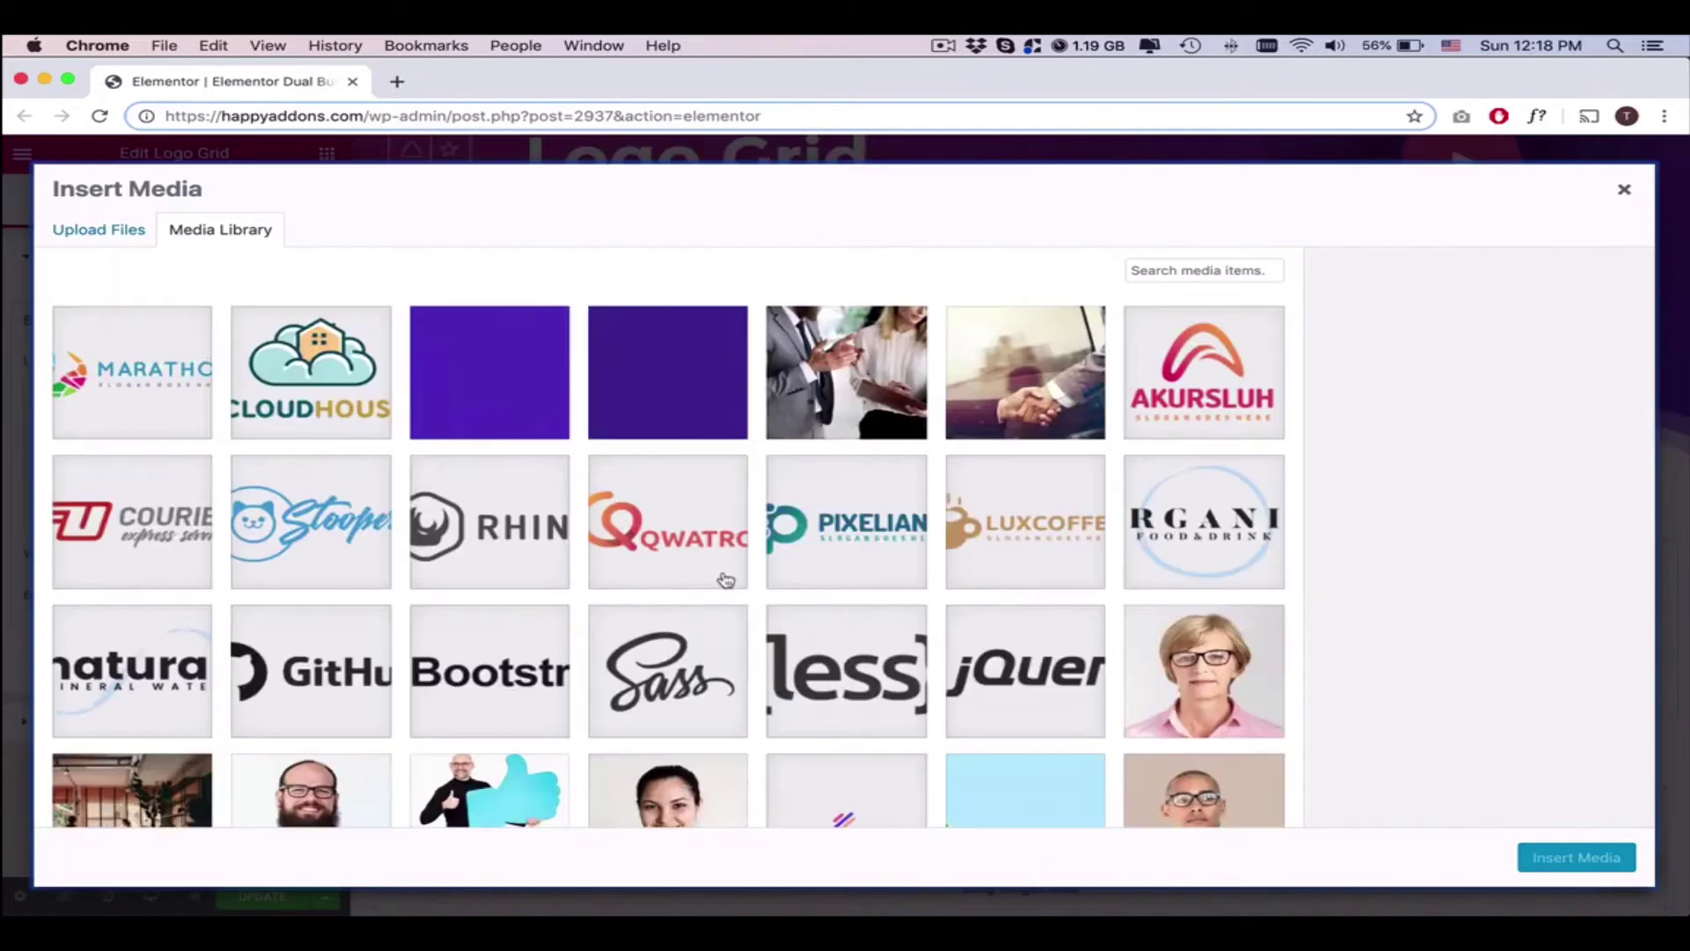
{"action": "scroll", "coordinate": [725, 581], "scroll_direction": "down", "scroll_amount": 1}
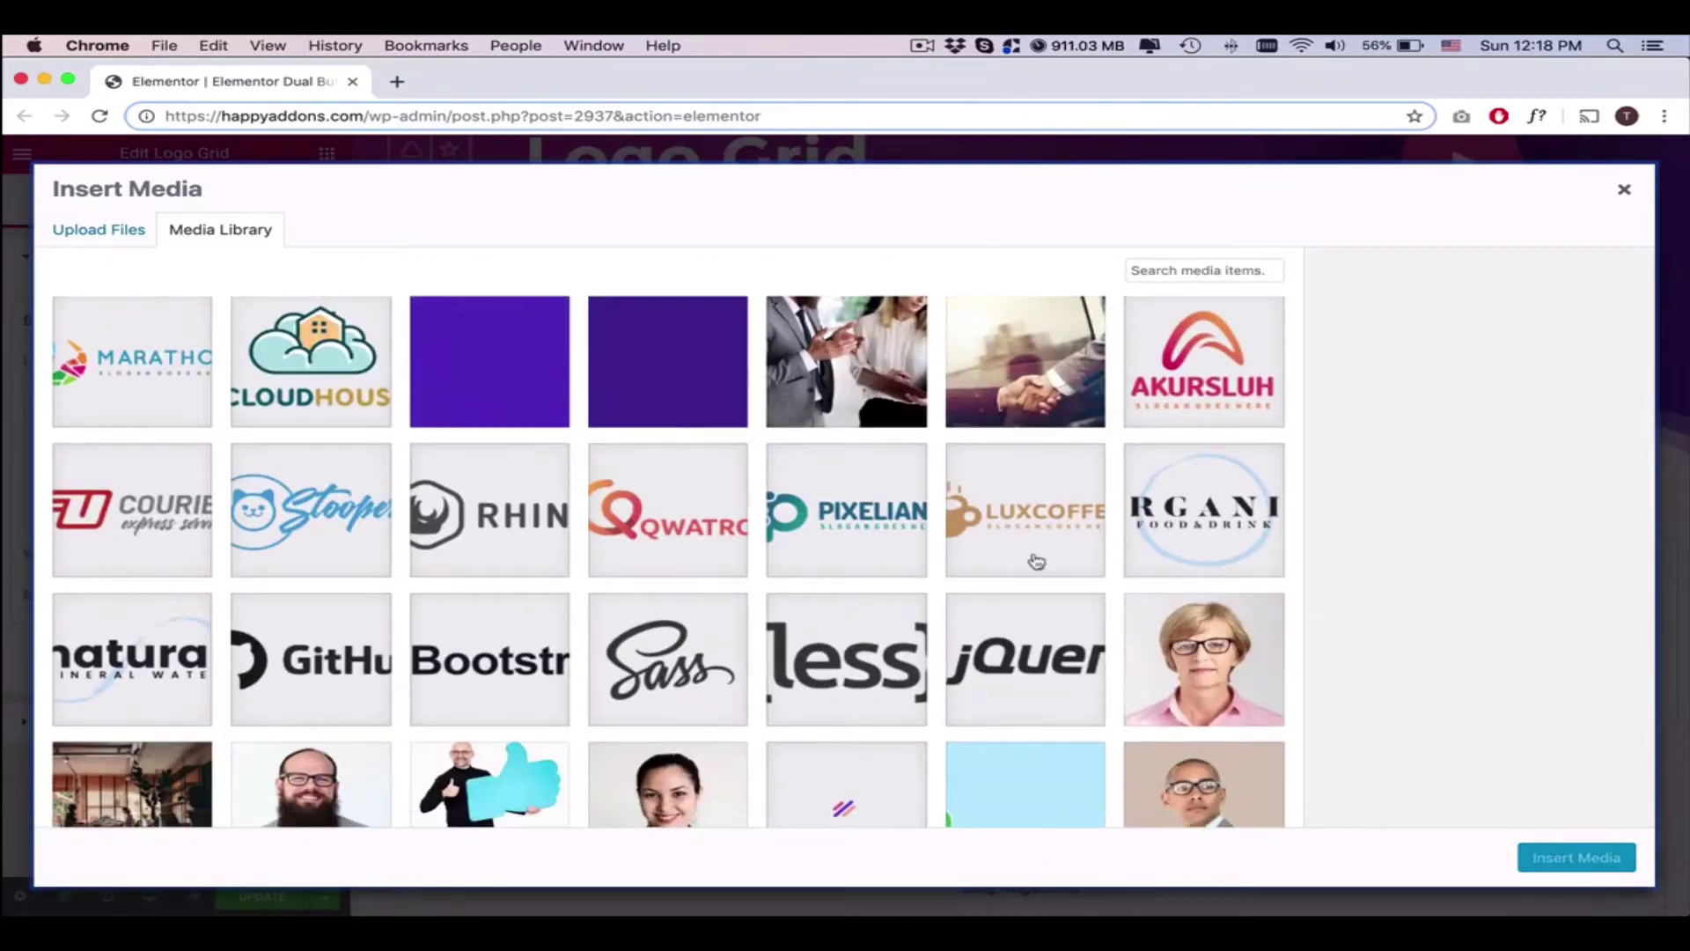
{"action": "left_click", "coordinate": [289, 526]}
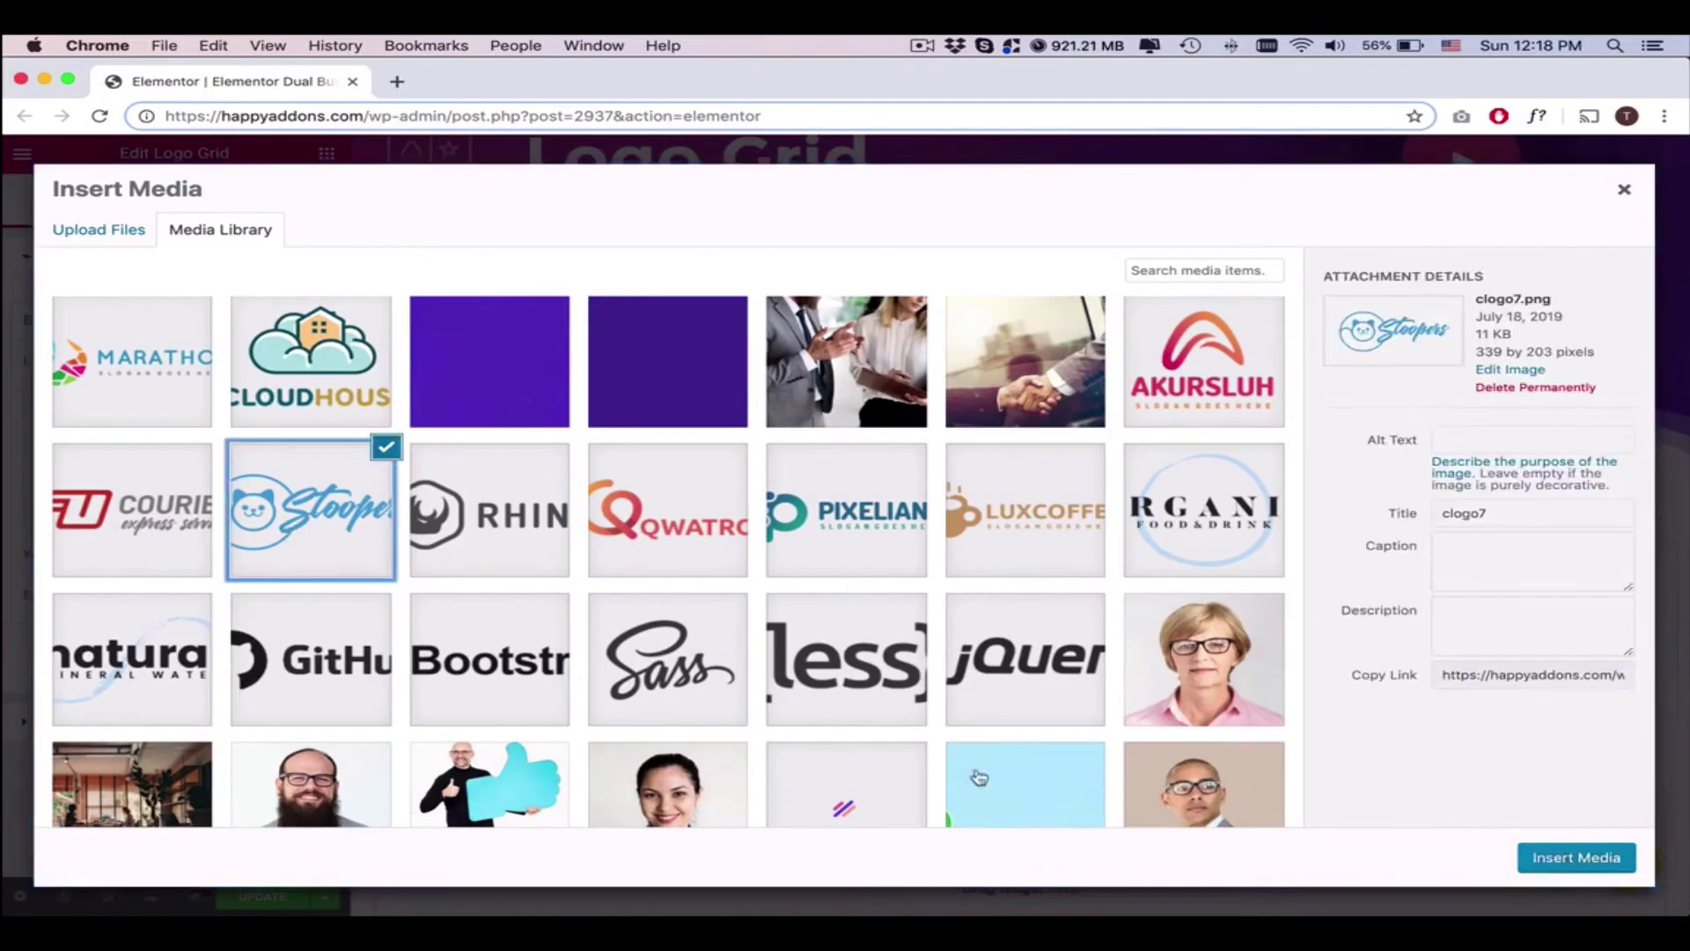
{"action": "left_click", "coordinate": [1549, 858]}
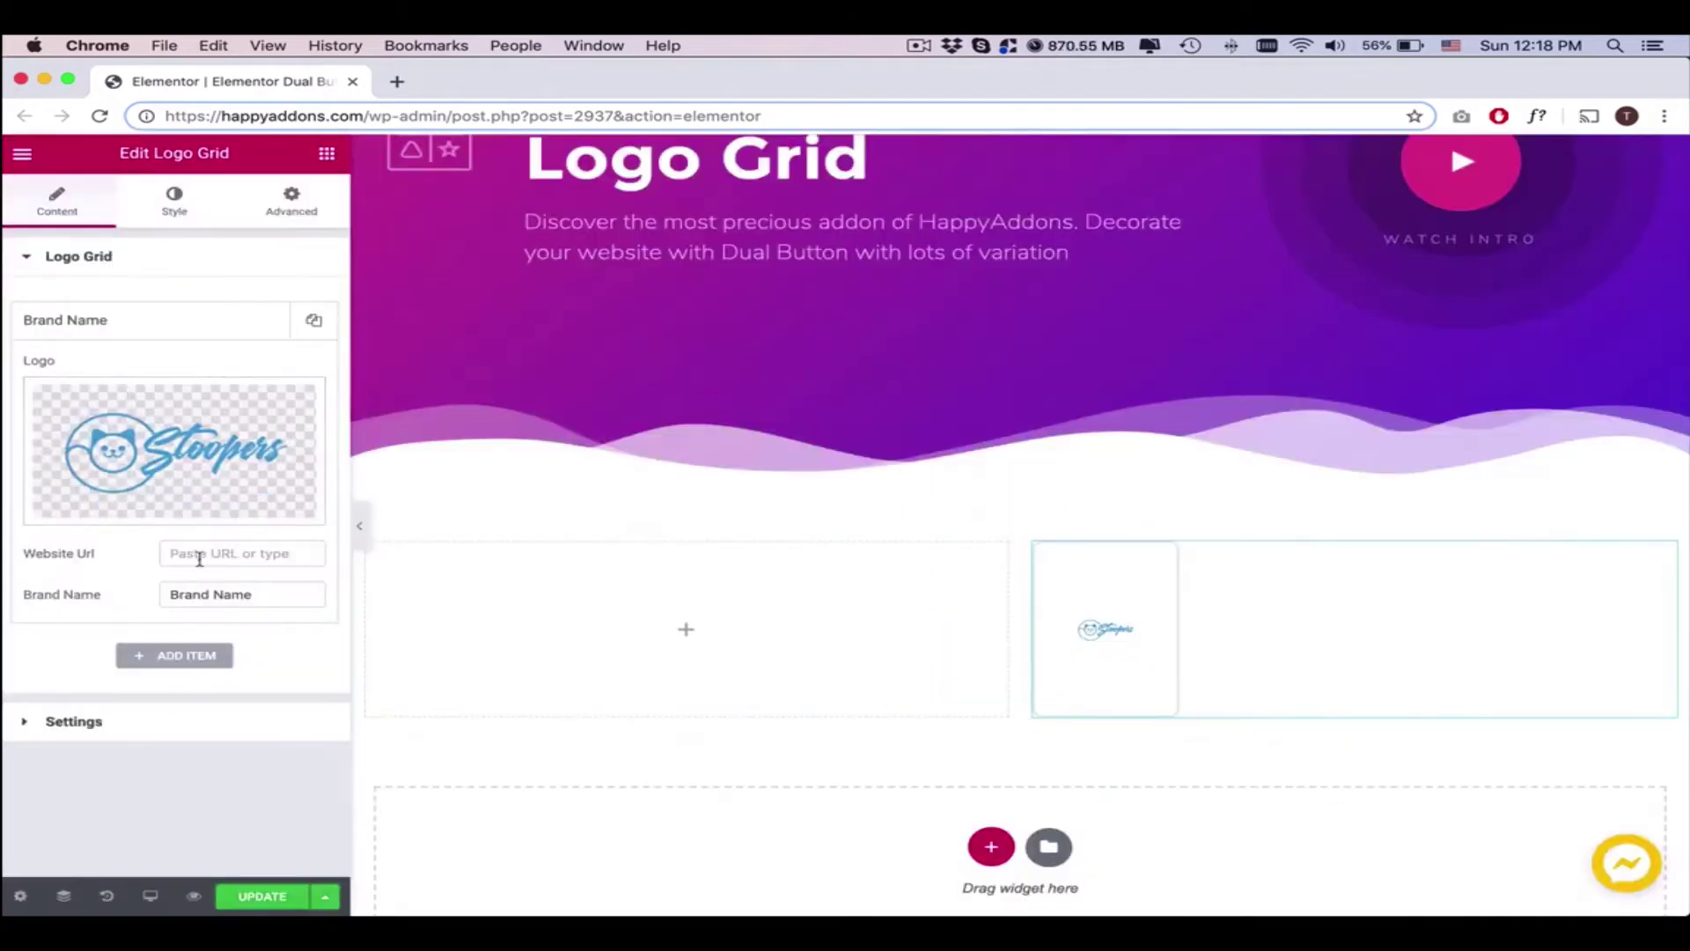
{"action": "type", "text": "Stoppers"}
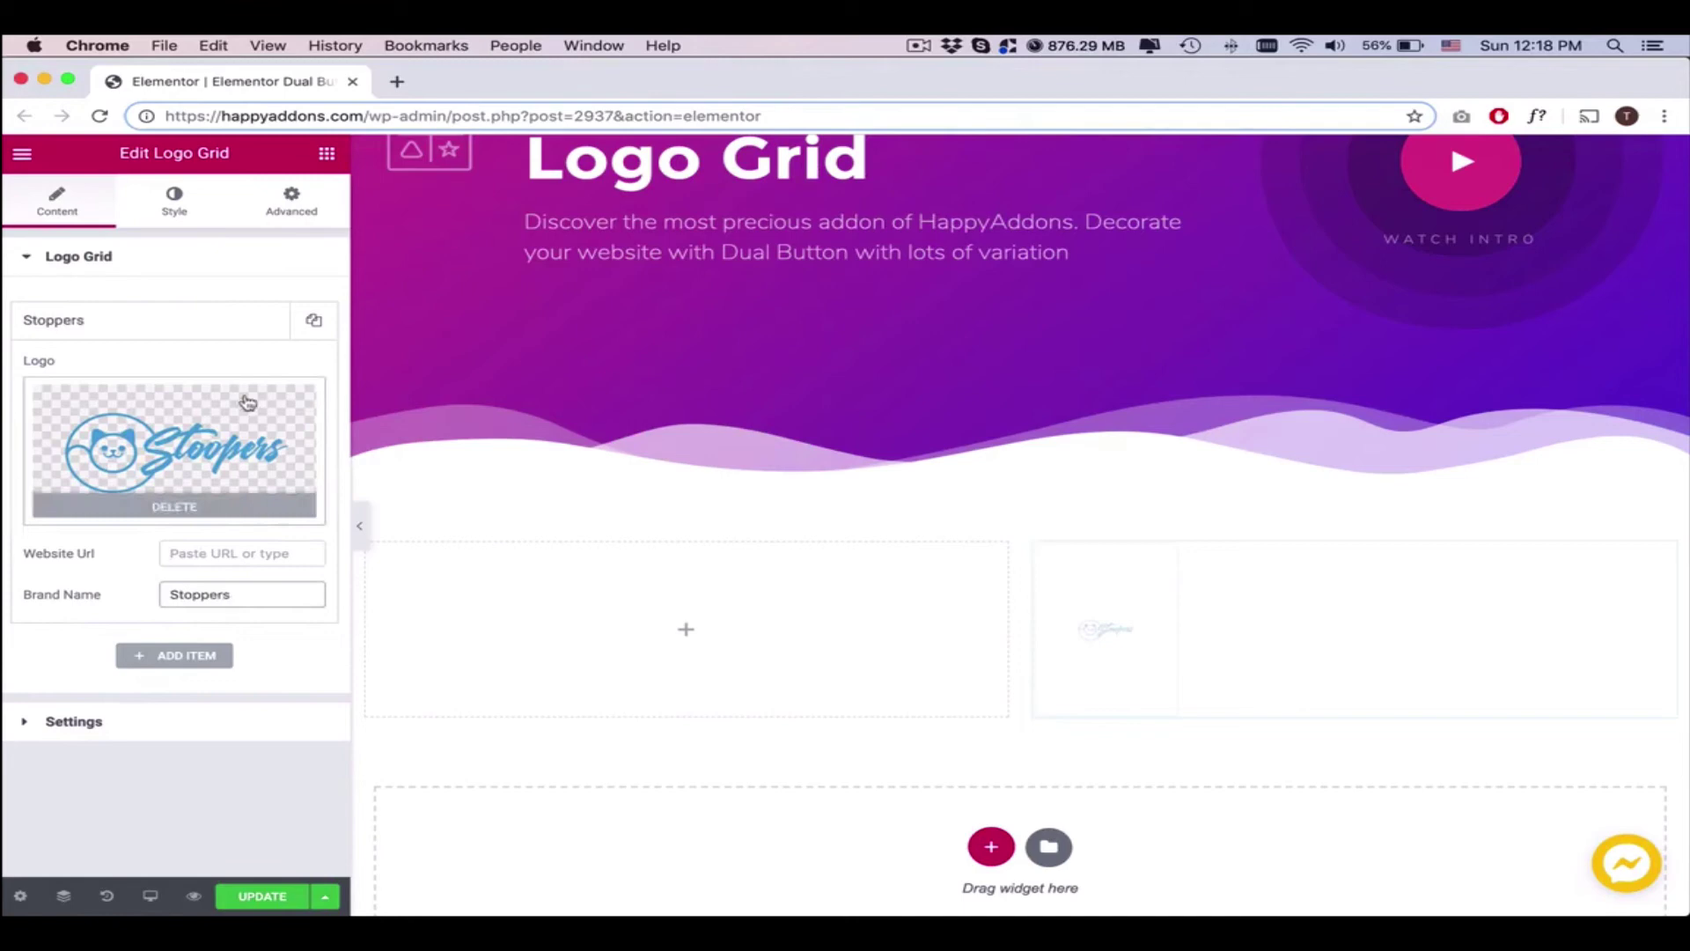
Duplicate that item as Rhino with the RHINO logo image
{"action": "left_click", "coordinate": [190, 323]}
{"action": "left_click", "coordinate": [313, 321]}
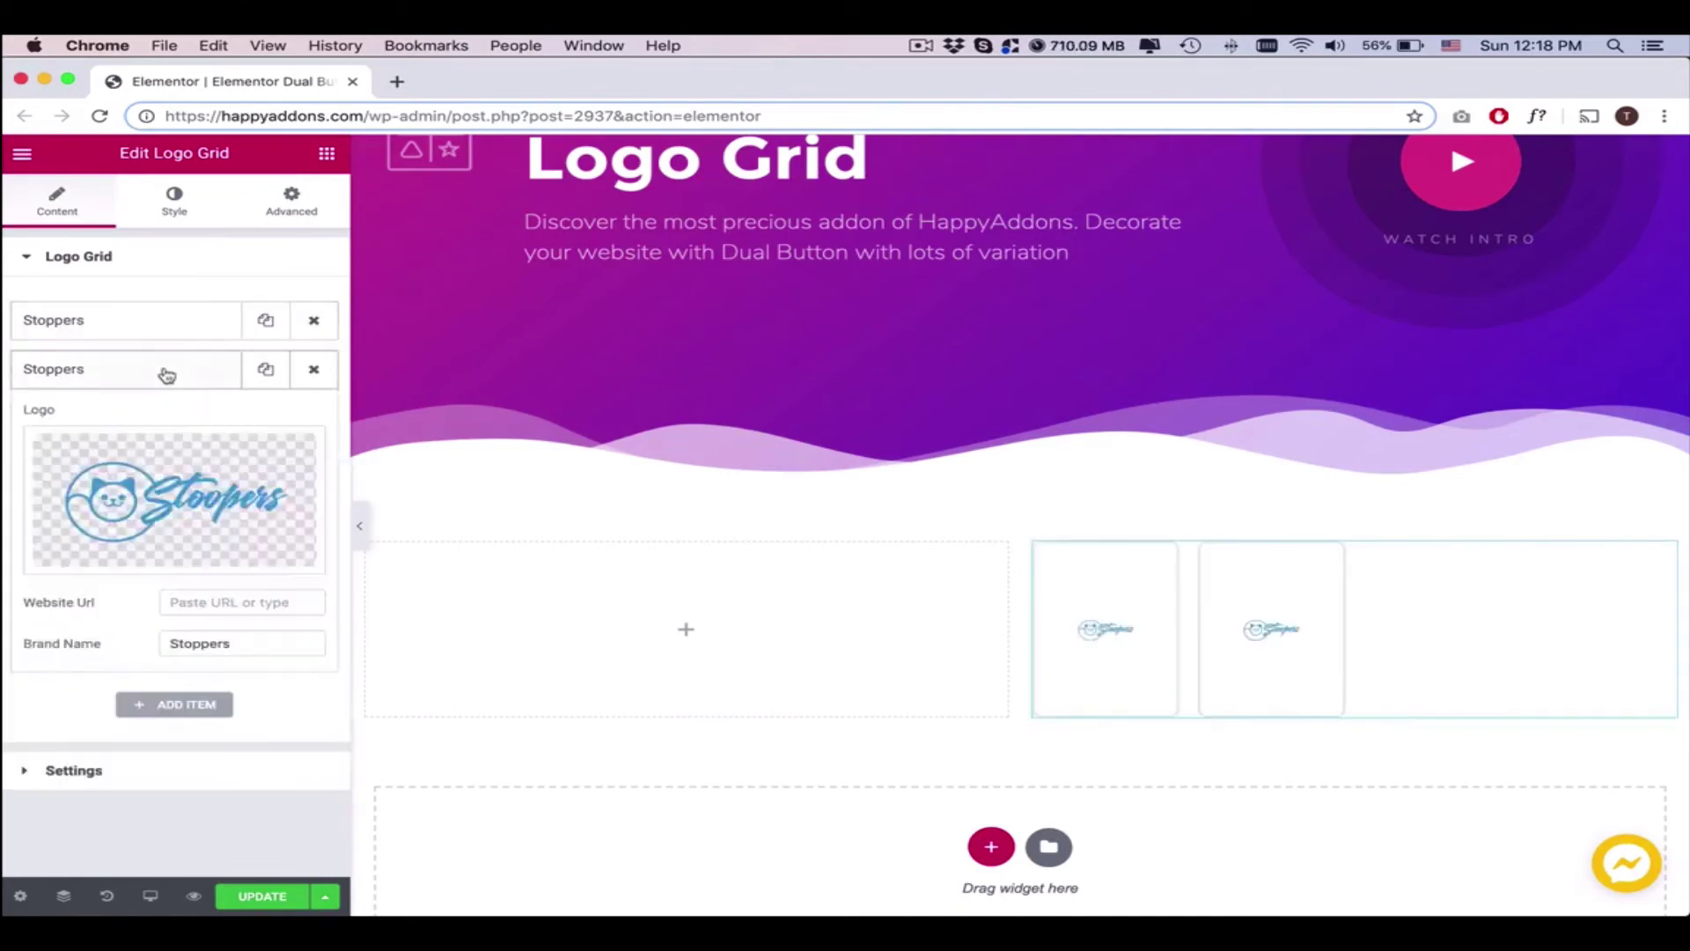
{"action": "left_click", "coordinate": [198, 502]}
{"action": "left_click", "coordinate": [494, 575]}
{"action": "left_click", "coordinate": [1549, 856]}
{"action": "double_click", "coordinate": [212, 643]}
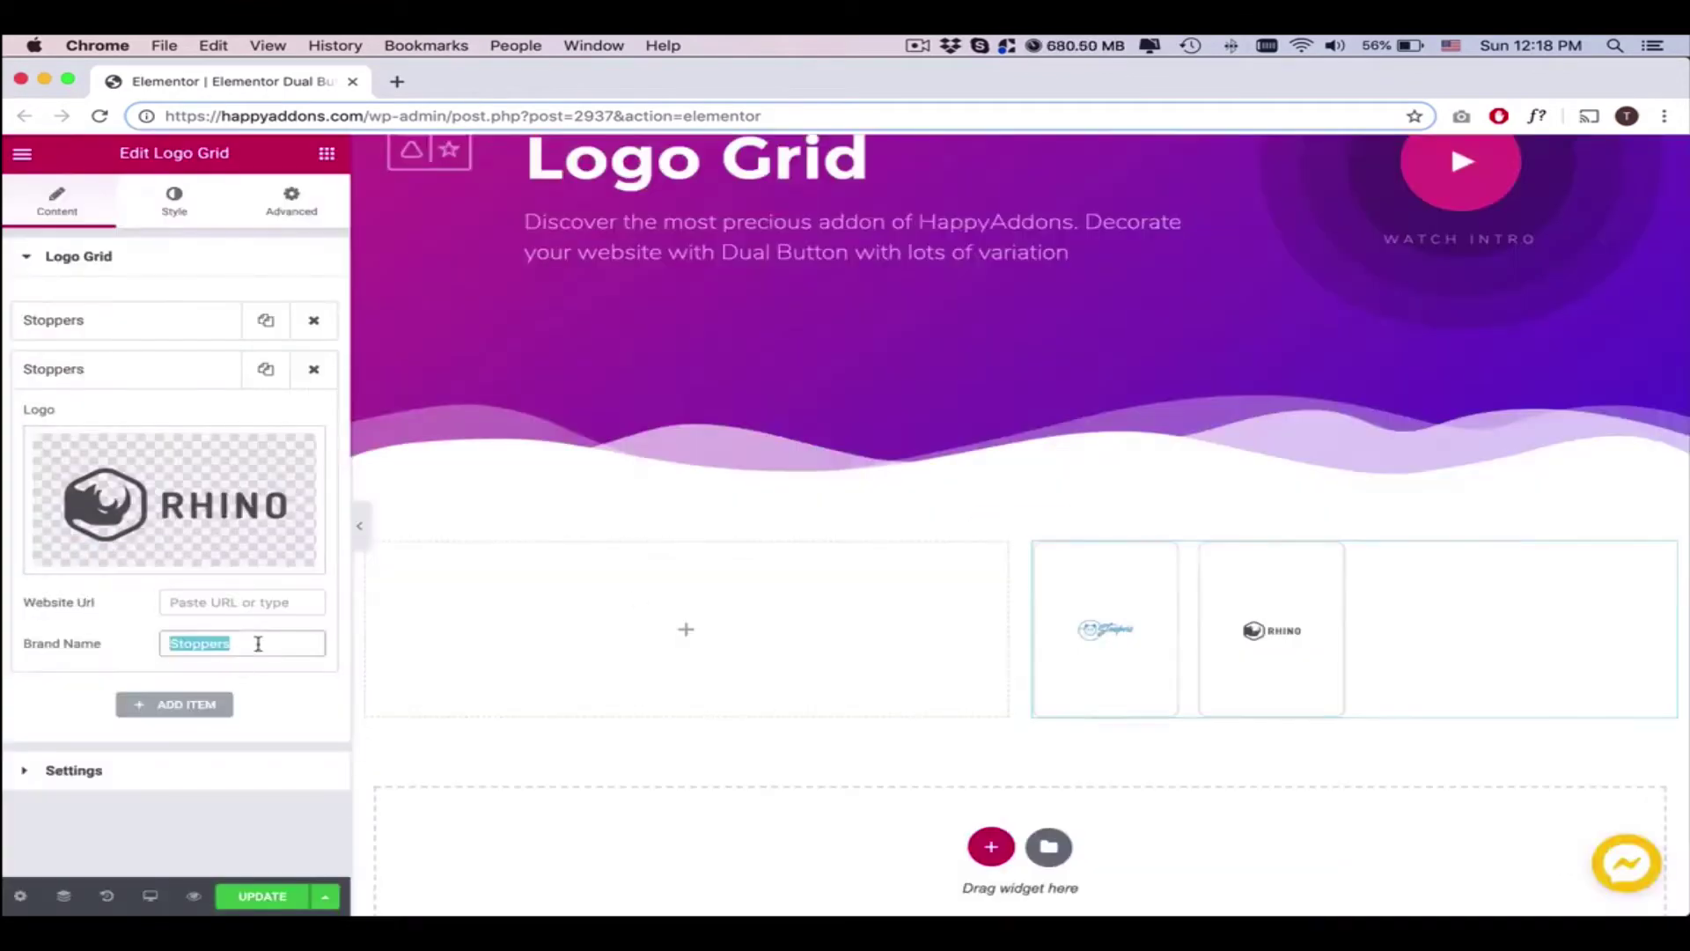
{"action": "type", "text": "Rhino"}
{"action": "left_click", "coordinate": [143, 384]}
Add third and fourth items with the PIXELIANO and MARATHON logos
{"action": "left_click", "coordinate": [178, 424]}
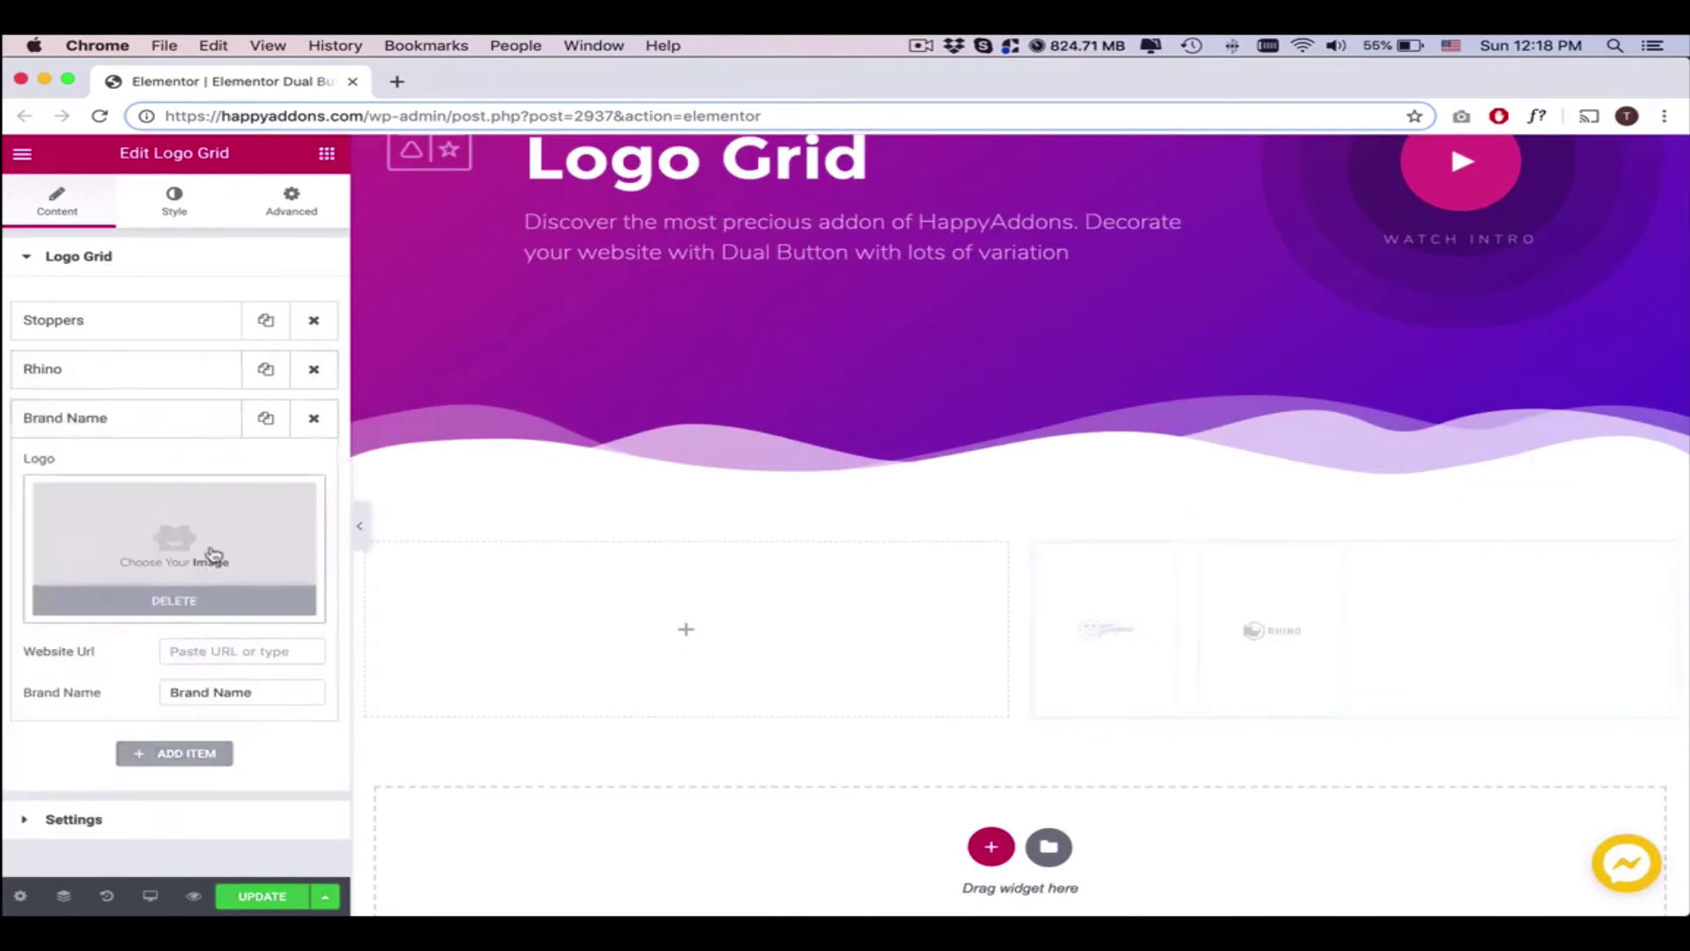
{"action": "left_click", "coordinate": [172, 501]}
{"action": "left_click", "coordinate": [820, 536]}
{"action": "left_click", "coordinate": [1586, 857]}
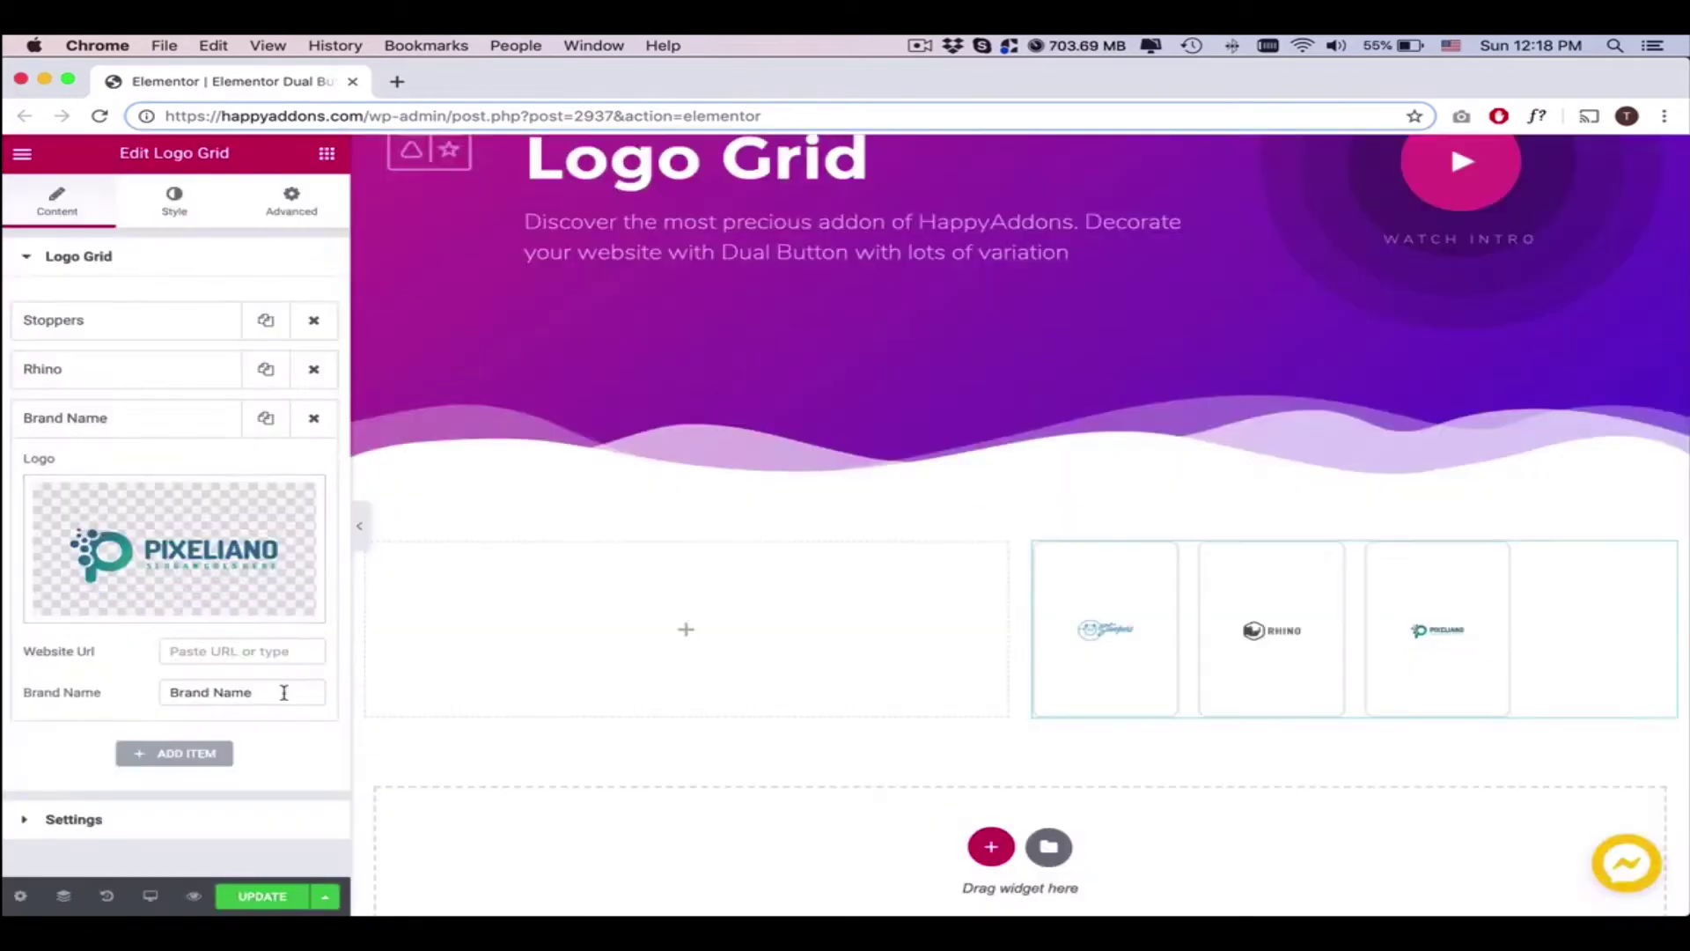
{"action": "left_click", "coordinate": [187, 754]}
{"action": "left_click", "coordinate": [172, 582]}
{"action": "left_click", "coordinate": [133, 372]}
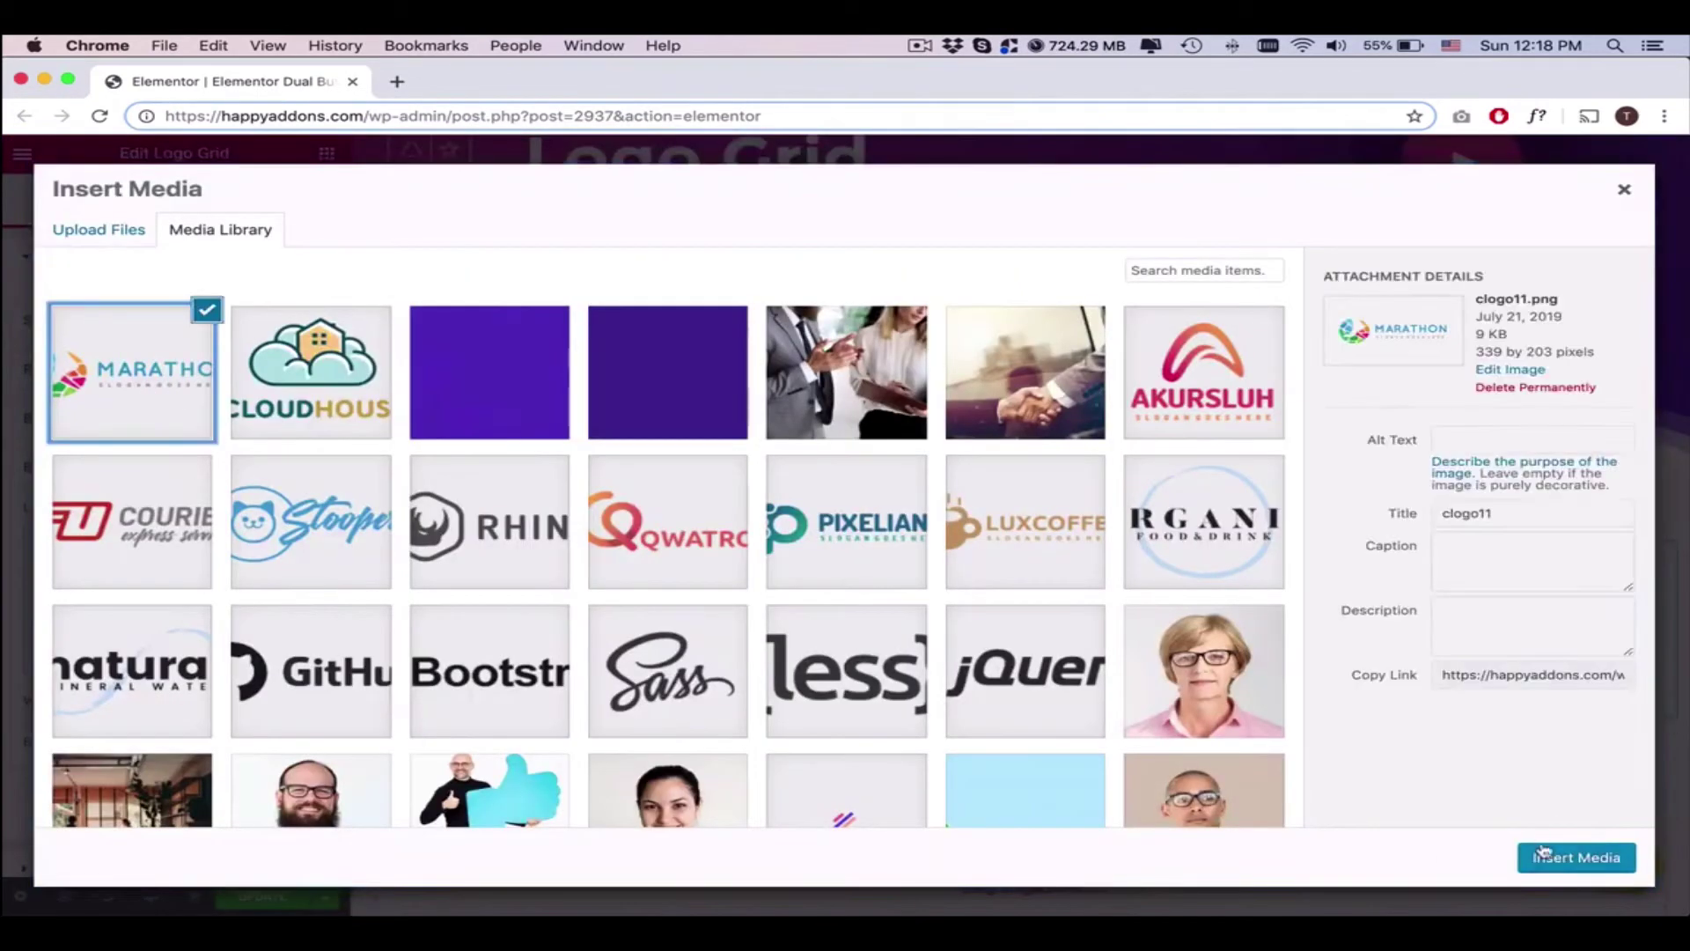
{"action": "left_click", "coordinate": [1571, 857]}
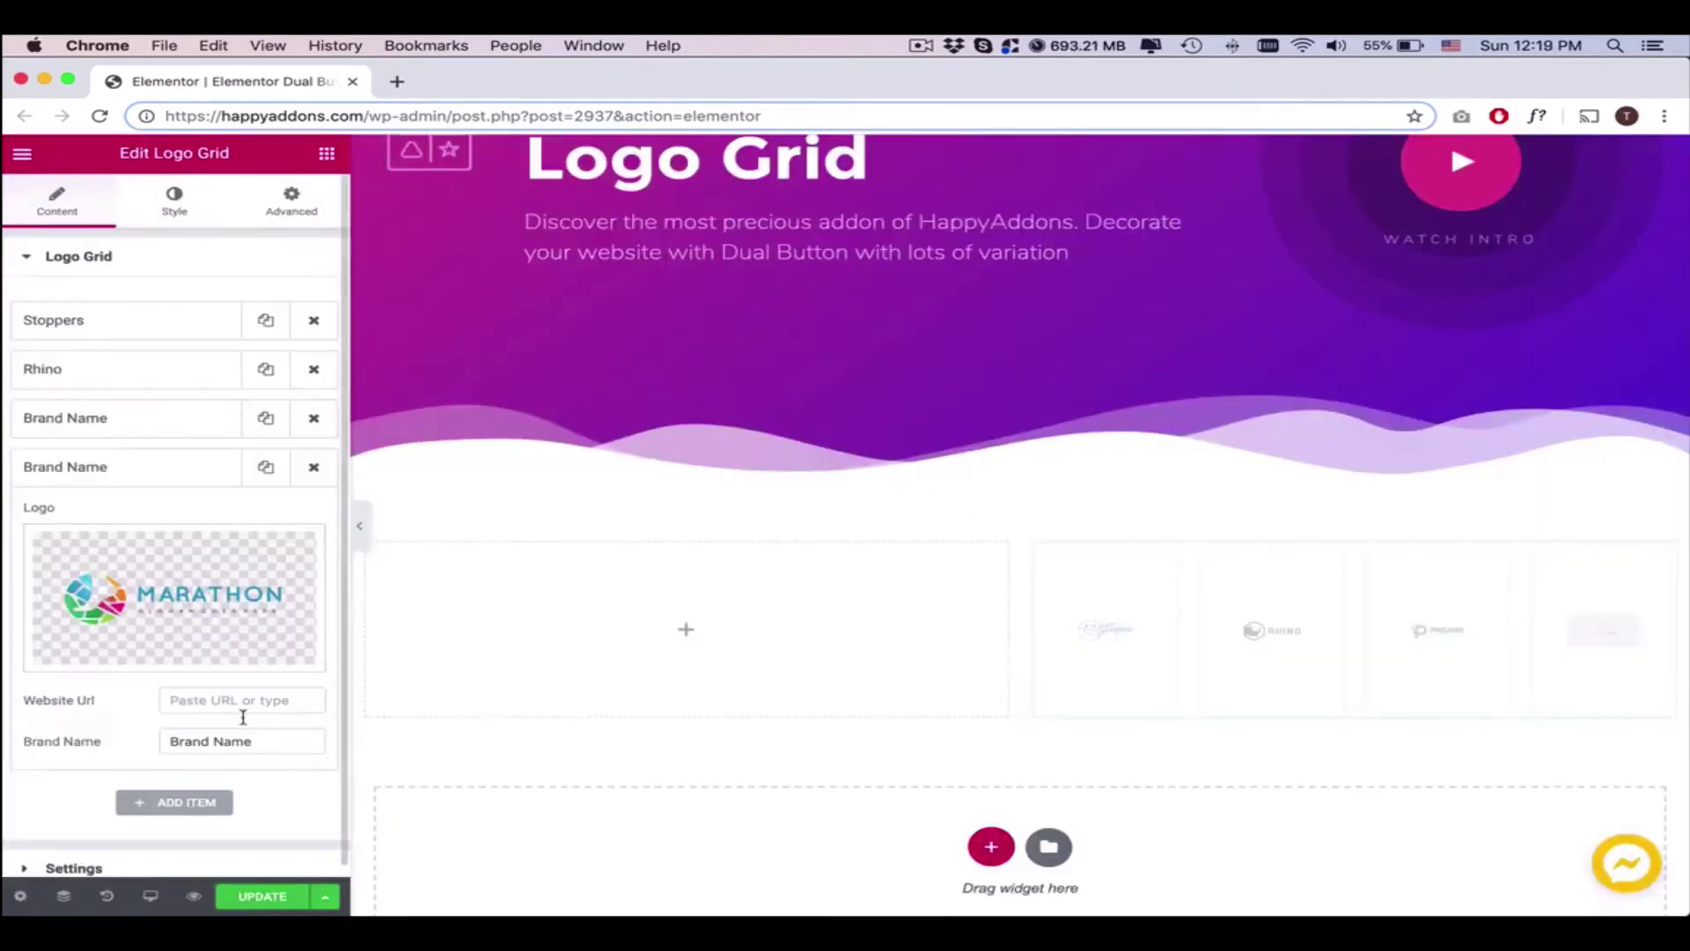
Add fifth and sixth items with the QWATROS and LUXCOFFEE logos
{"action": "left_click", "coordinate": [183, 803]}
{"action": "left_click", "coordinate": [174, 643]}
{"action": "left_click", "coordinate": [669, 520]}
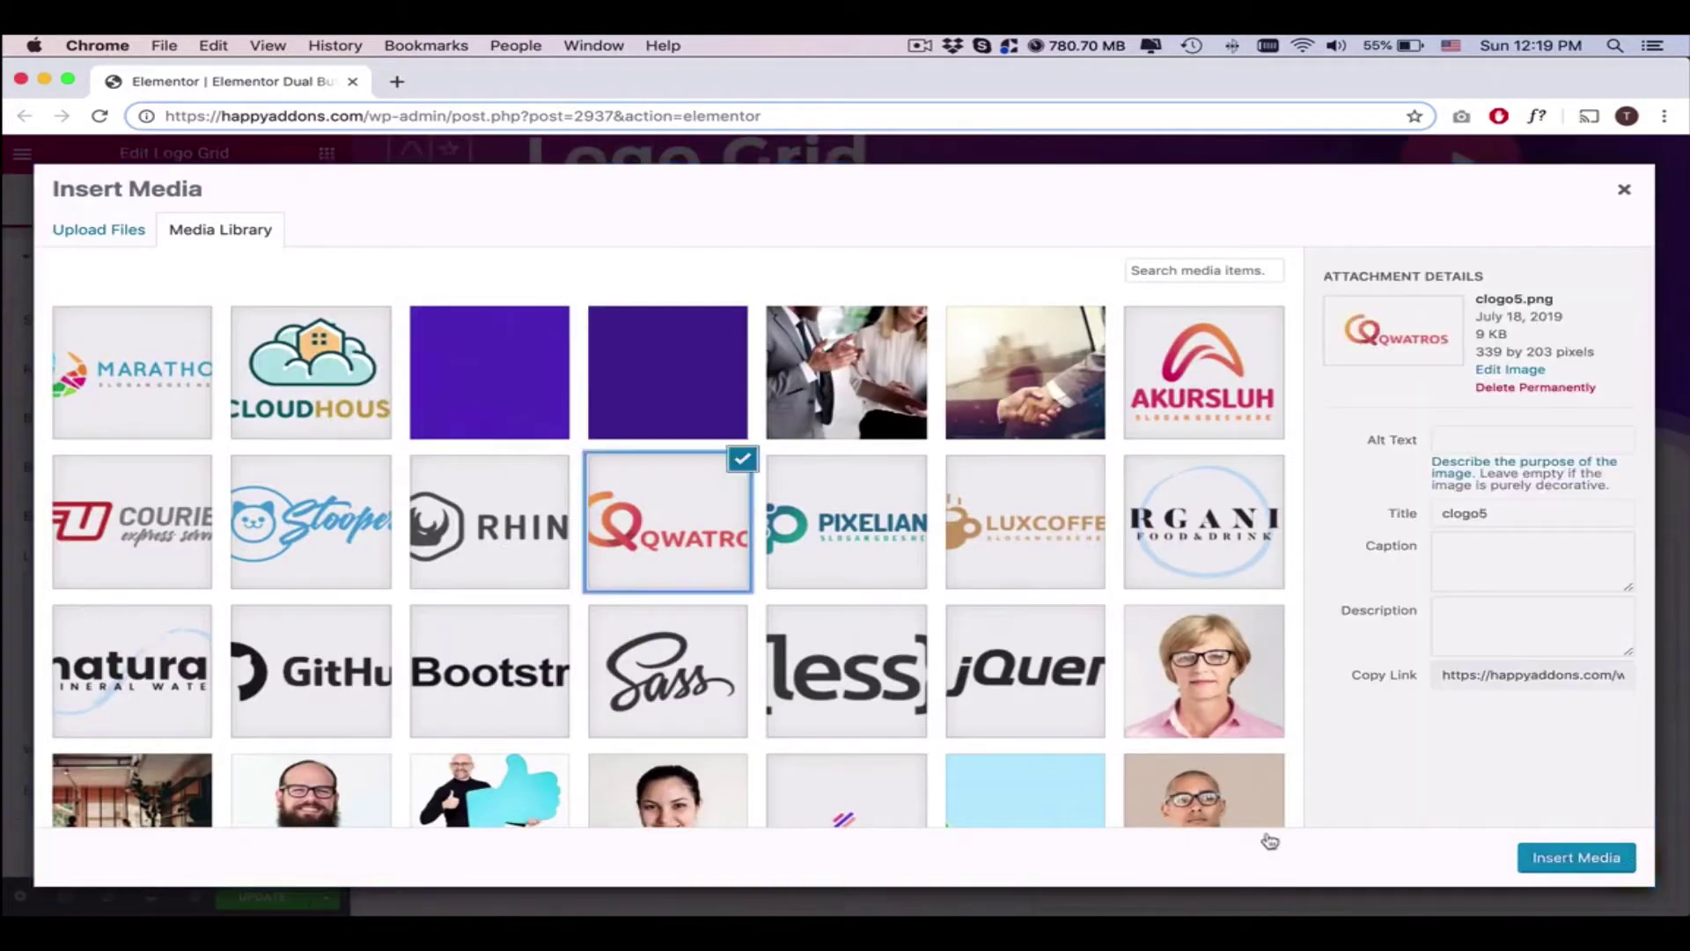
{"action": "left_click", "coordinate": [1578, 857]}
{"action": "left_click", "coordinate": [179, 852]}
{"action": "left_click", "coordinate": [172, 686]}
{"action": "left_click", "coordinate": [1044, 530]}
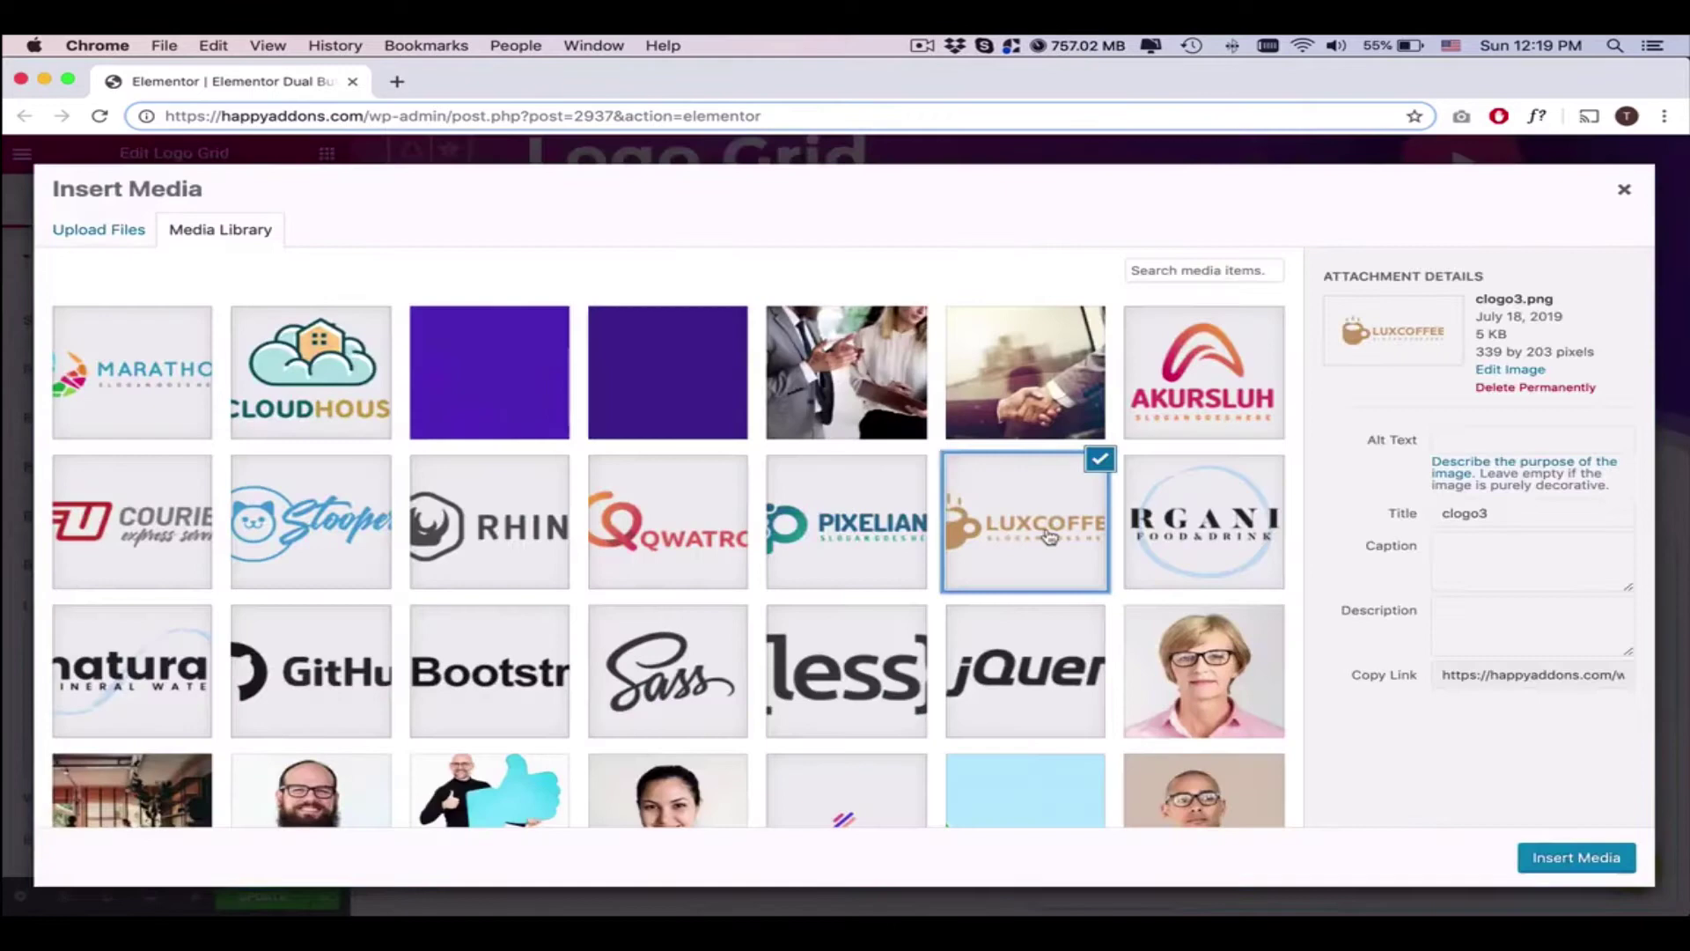
{"action": "left_click", "coordinate": [1553, 858]}
Expand the Stoppers, Rhino and third logo items to review them
{"action": "left_click", "coordinate": [171, 317]}
{"action": "left_click", "coordinate": [177, 369]}
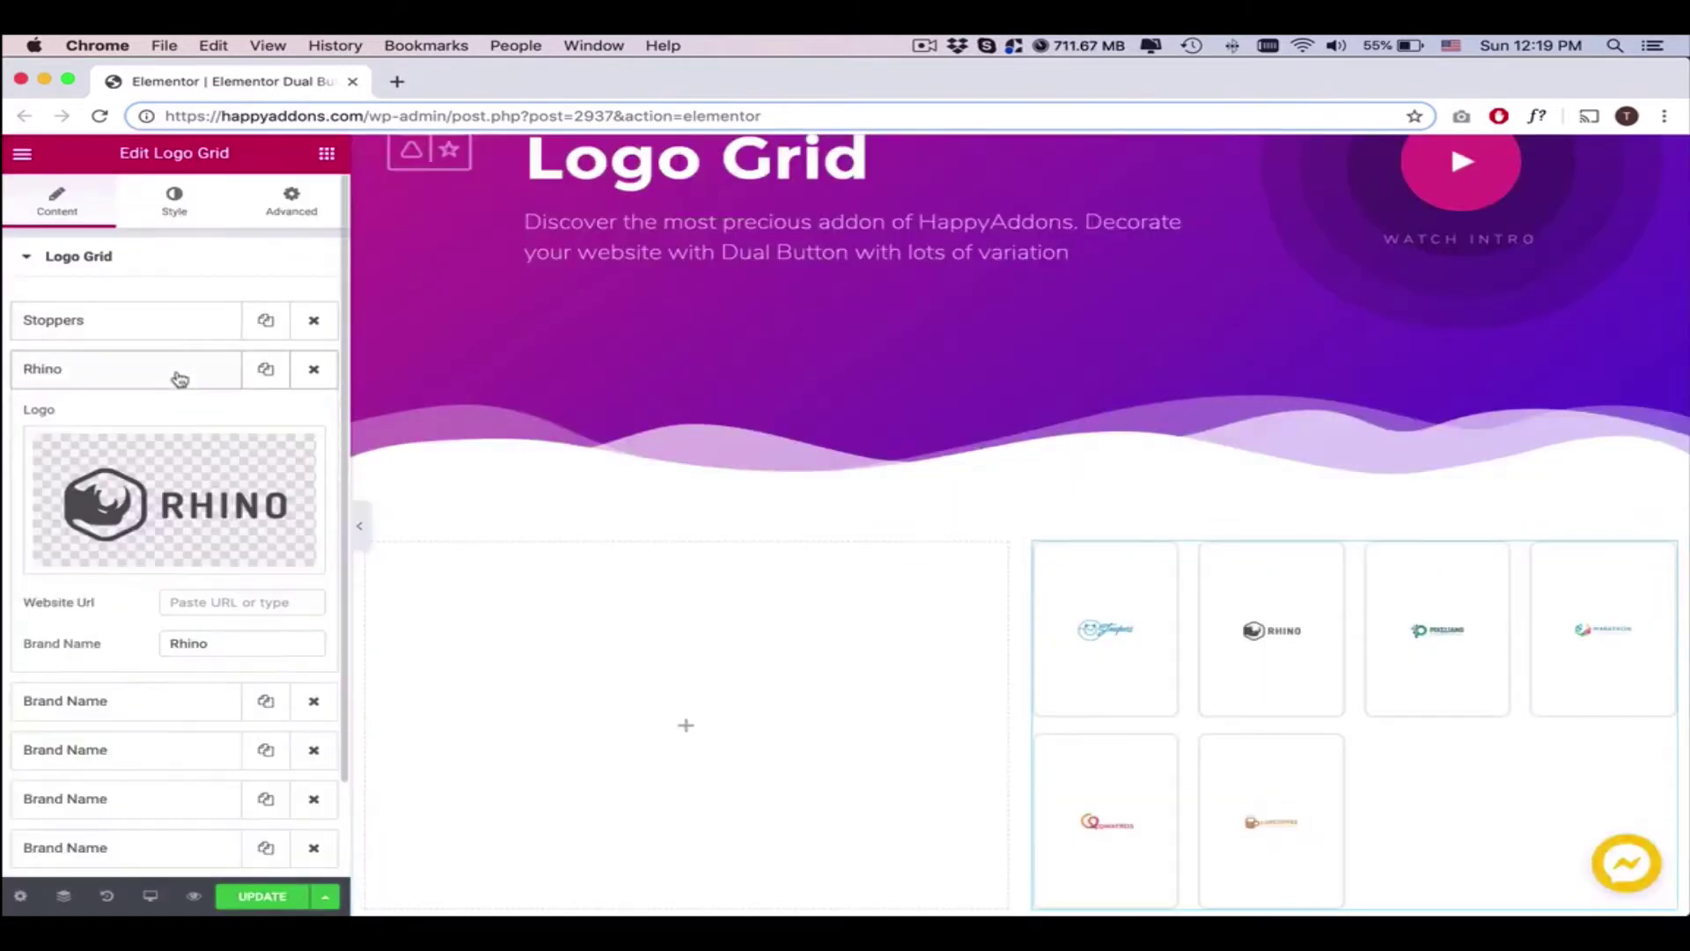
{"action": "left_click", "coordinate": [192, 418]}
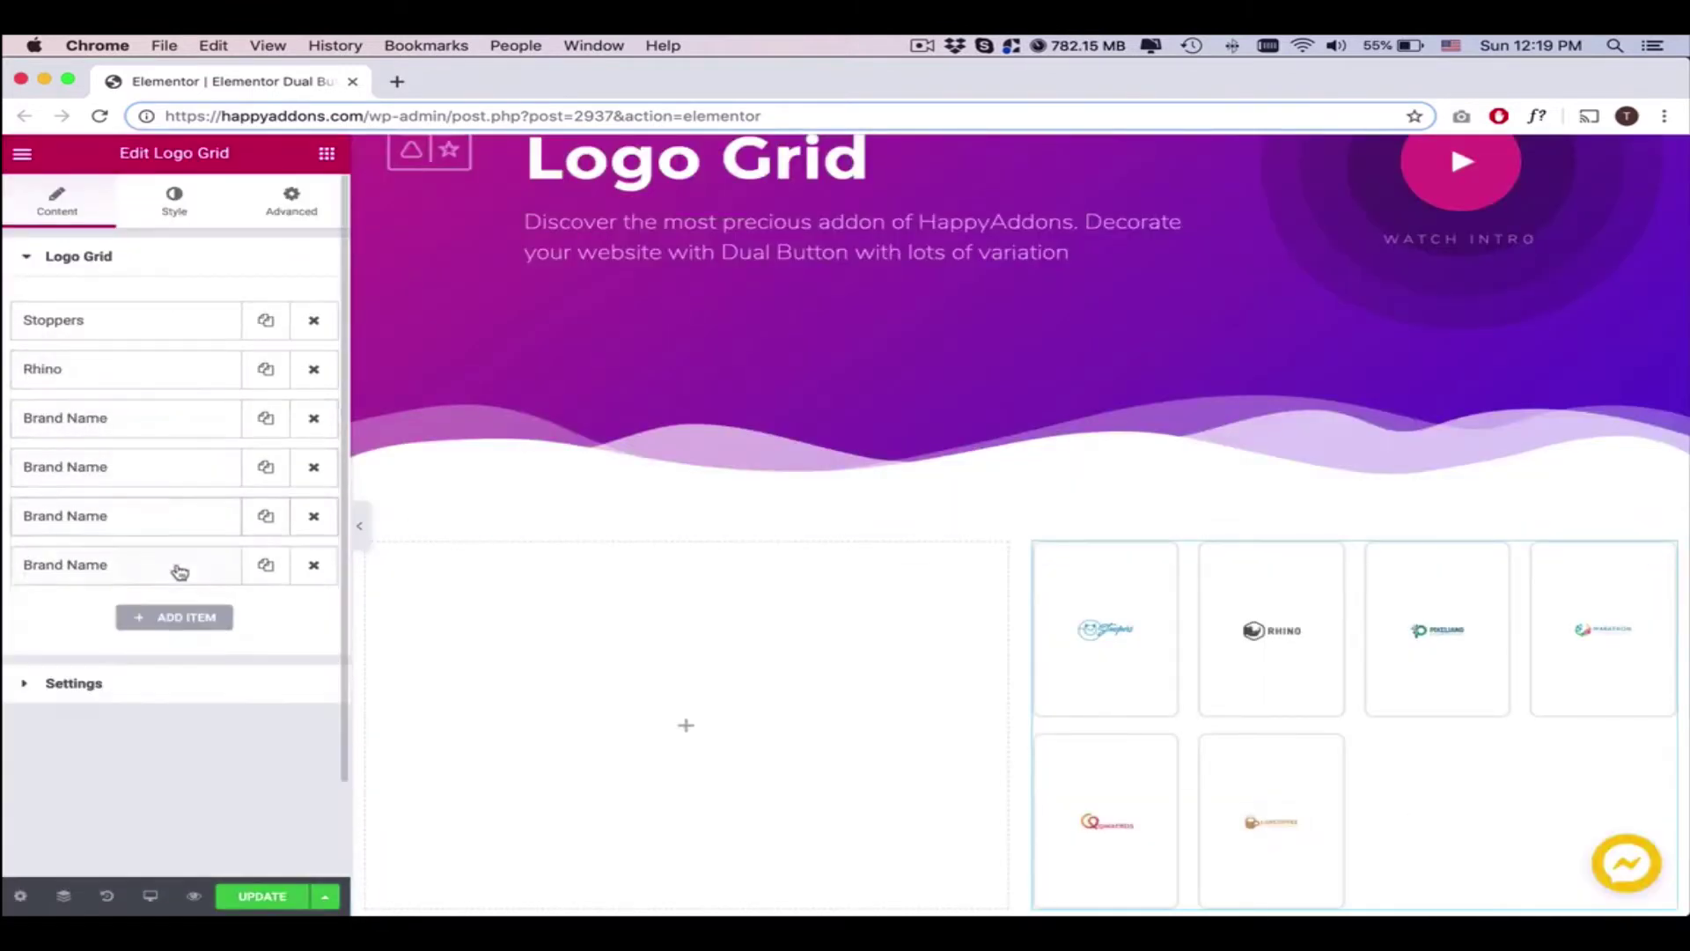
{"action": "scroll", "coordinate": [1012, 603], "scroll_direction": "down", "scroll_amount": 2}
Set the logo grid to 3 columns after trying 2 and more columns
{"action": "left_click", "coordinate": [73, 684]}
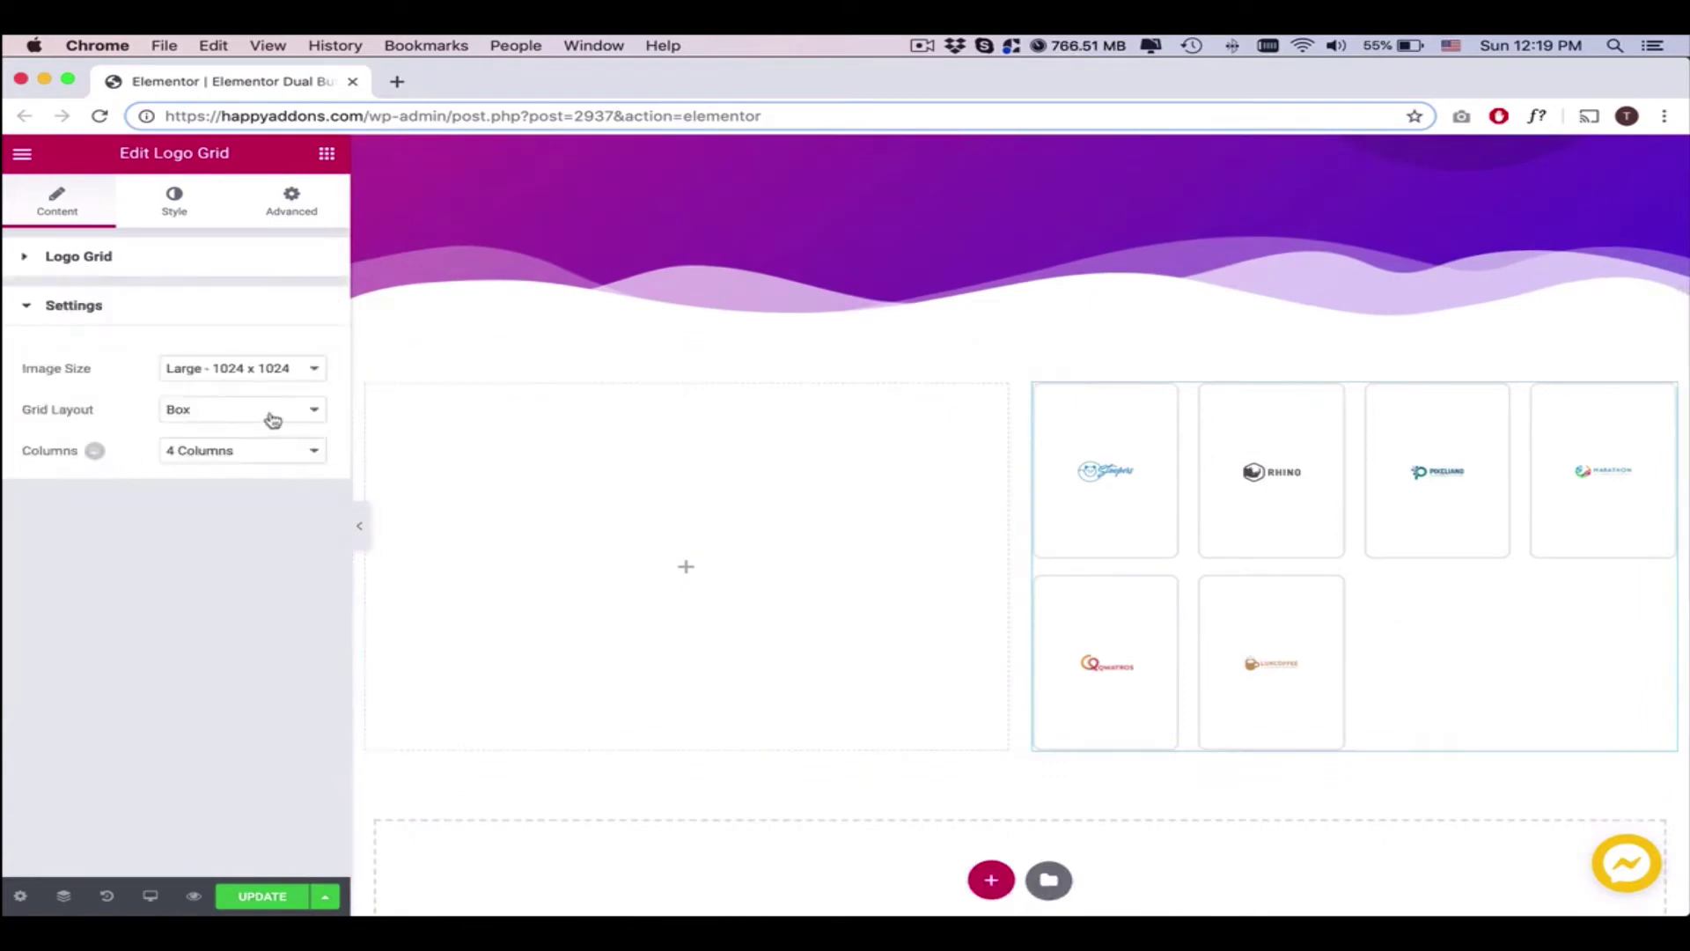
{"action": "left_click", "coordinate": [195, 453]}
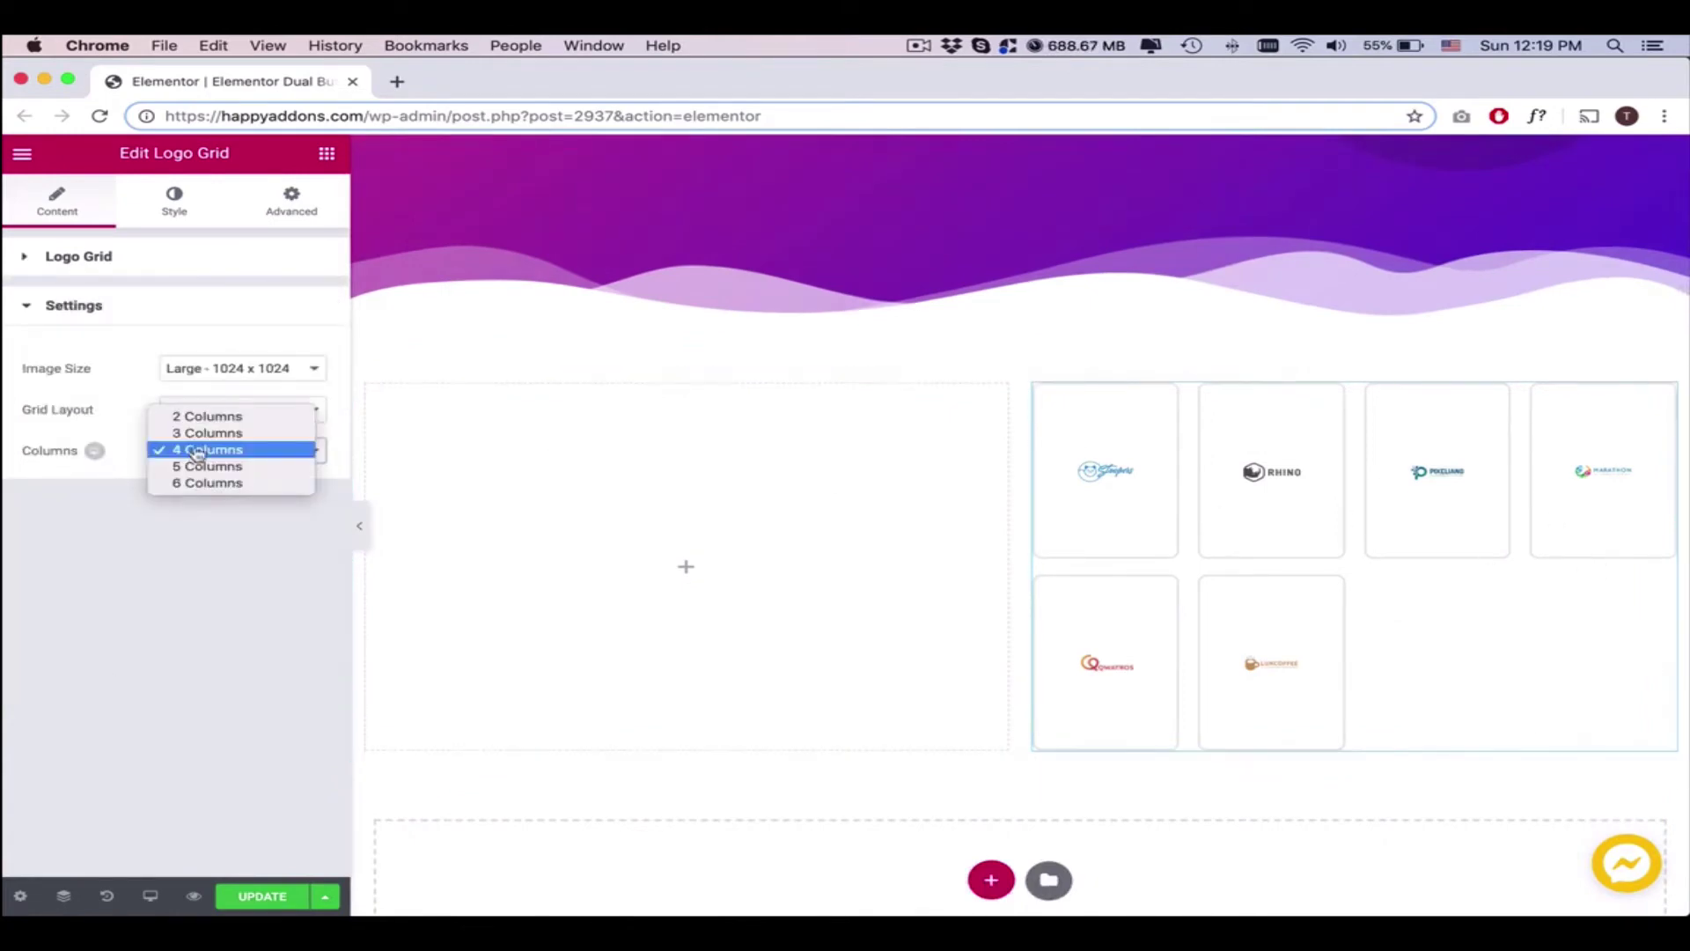
{"action": "left_click", "coordinate": [196, 417]}
{"action": "left_click", "coordinate": [238, 450]}
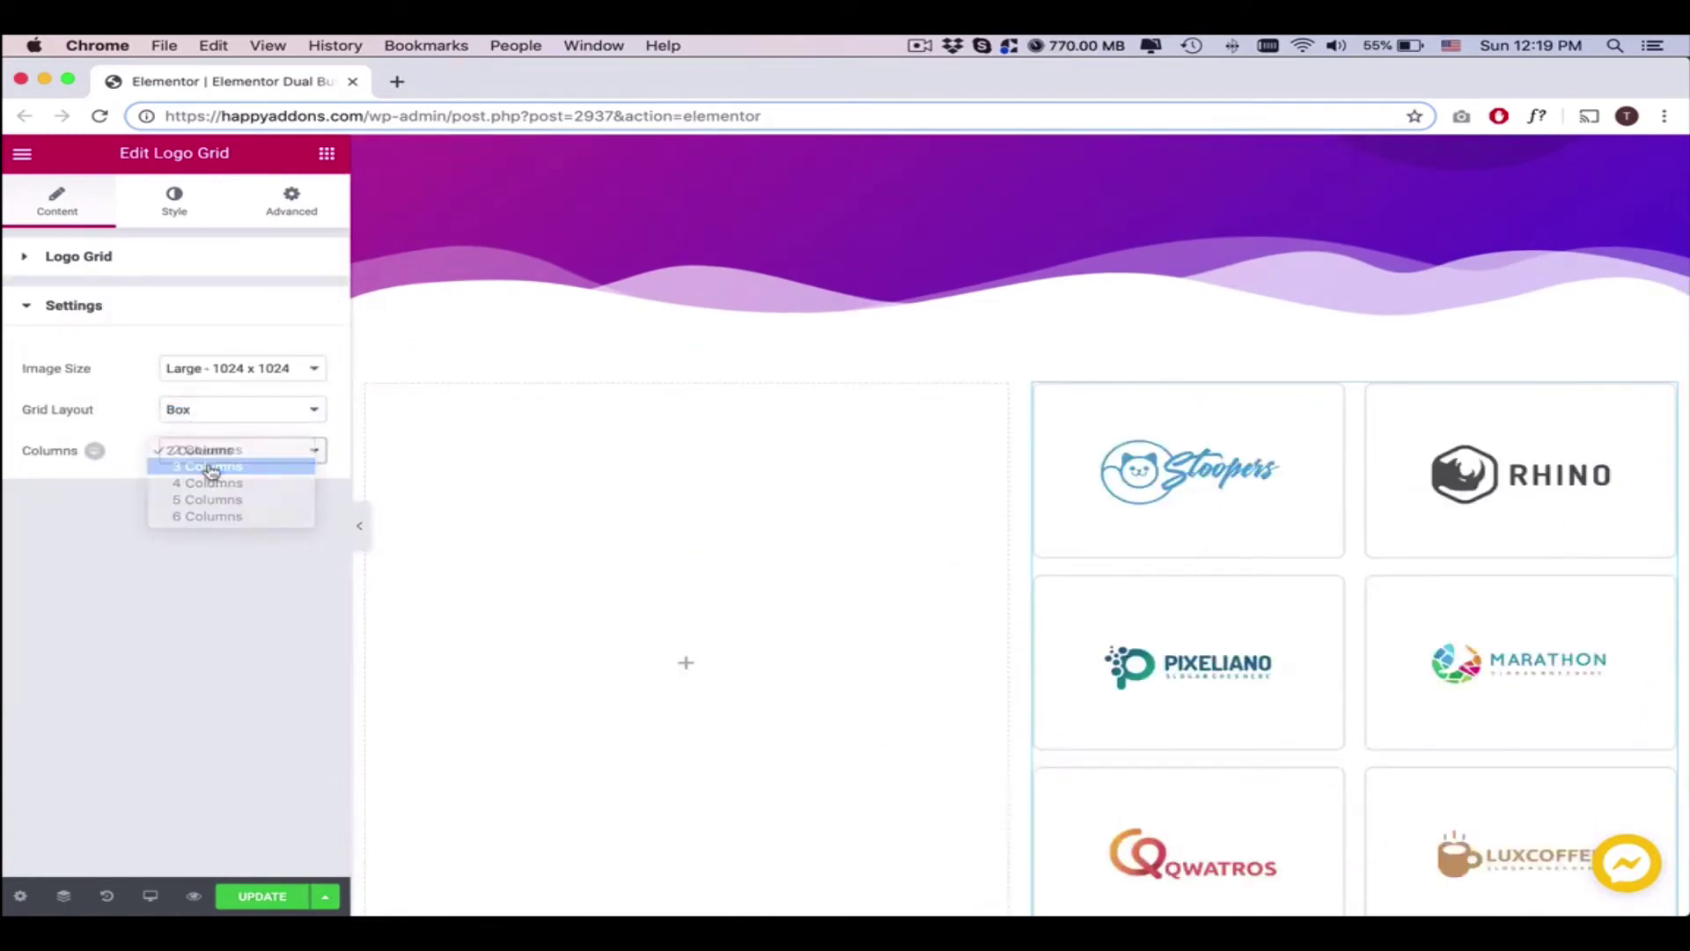
{"action": "left_click", "coordinate": [210, 469]}
{"action": "left_click", "coordinate": [215, 465]}
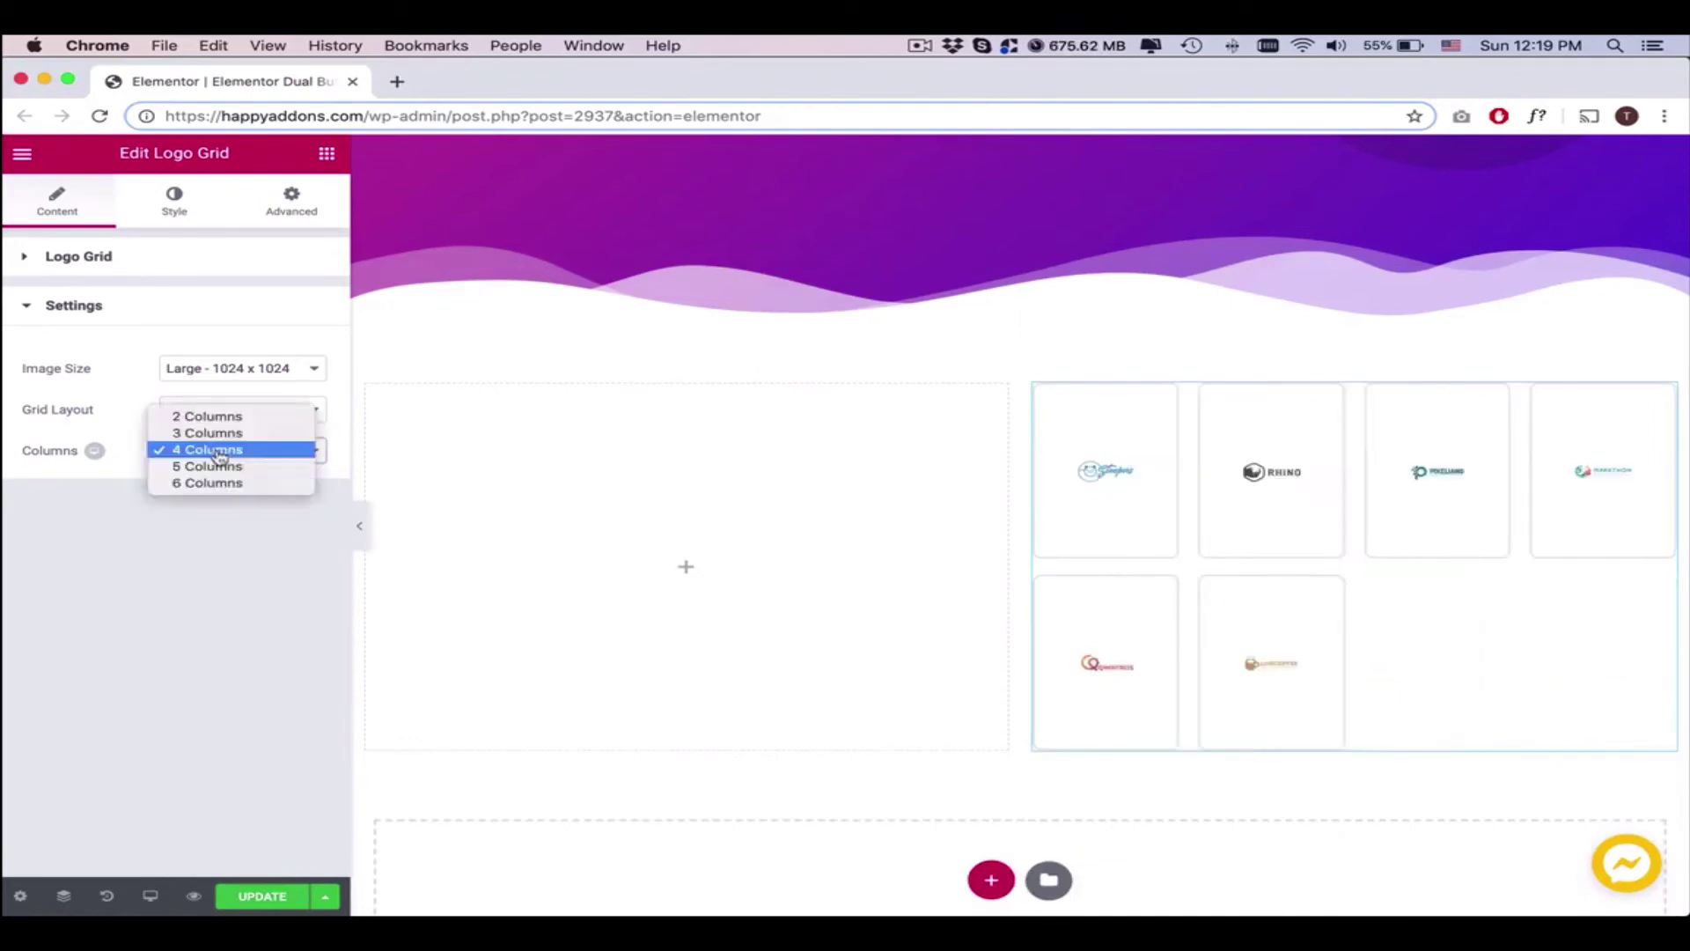
{"action": "left_click", "coordinate": [219, 467]}
{"action": "left_click", "coordinate": [220, 468]}
{"action": "left_click", "coordinate": [216, 418]}
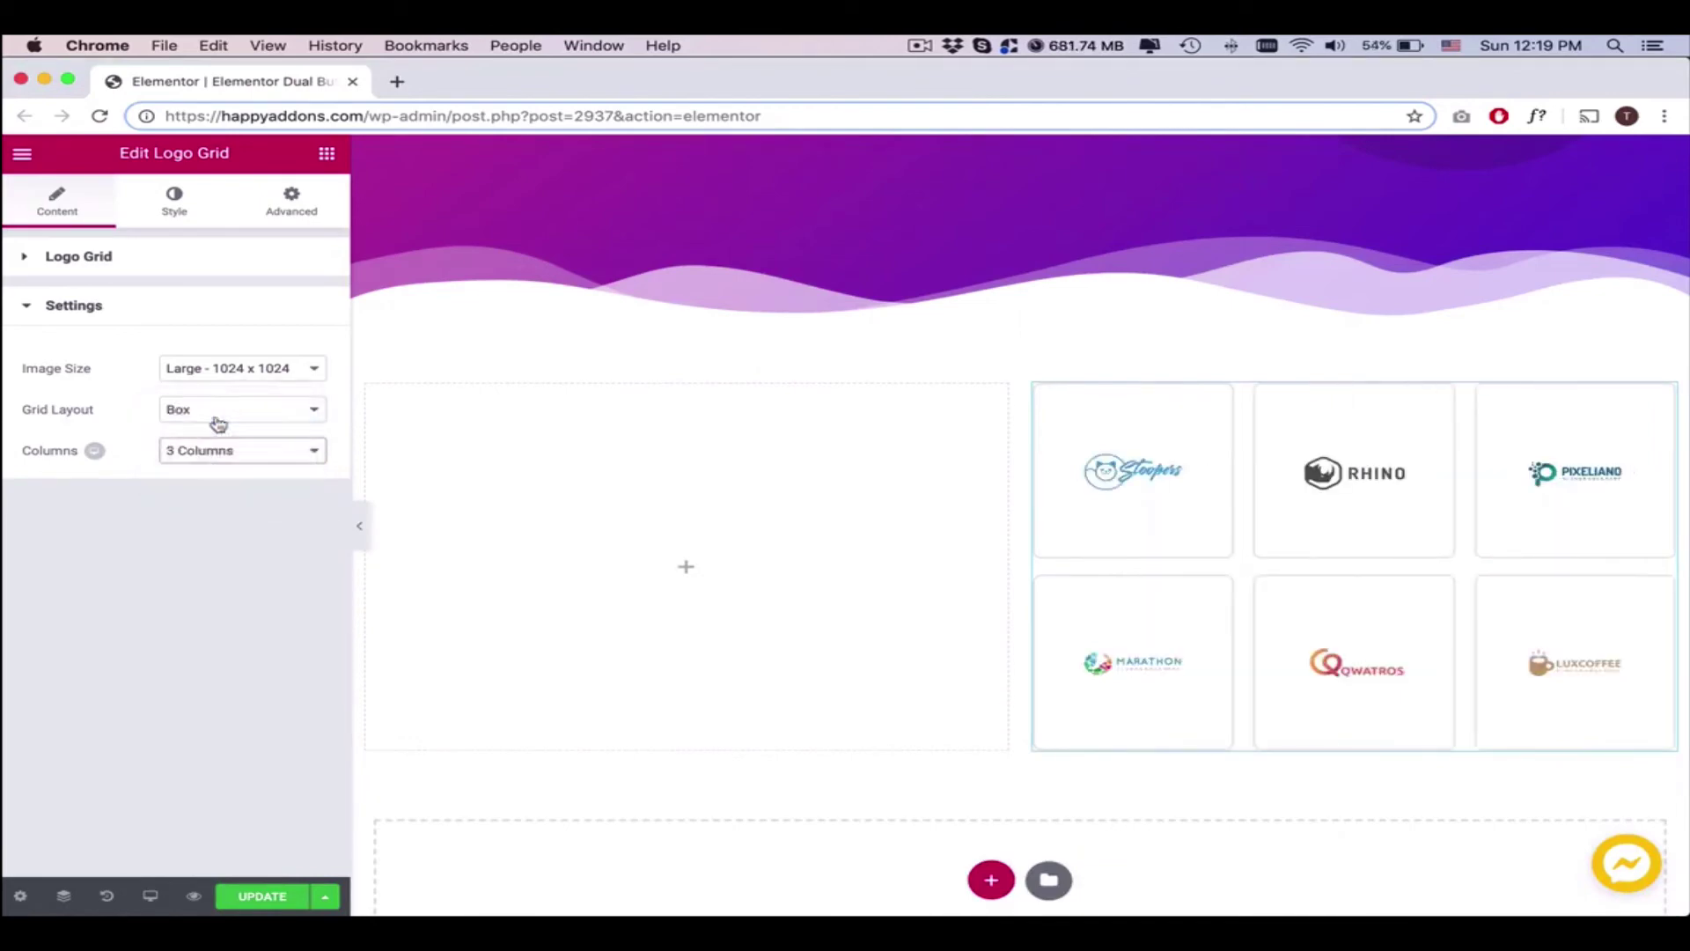
Compare Border, Box and Tic Tac Toe grid layouts with a preview, ending on Border
{"action": "left_click", "coordinate": [209, 420]}
{"action": "left_click", "coordinate": [208, 424]}
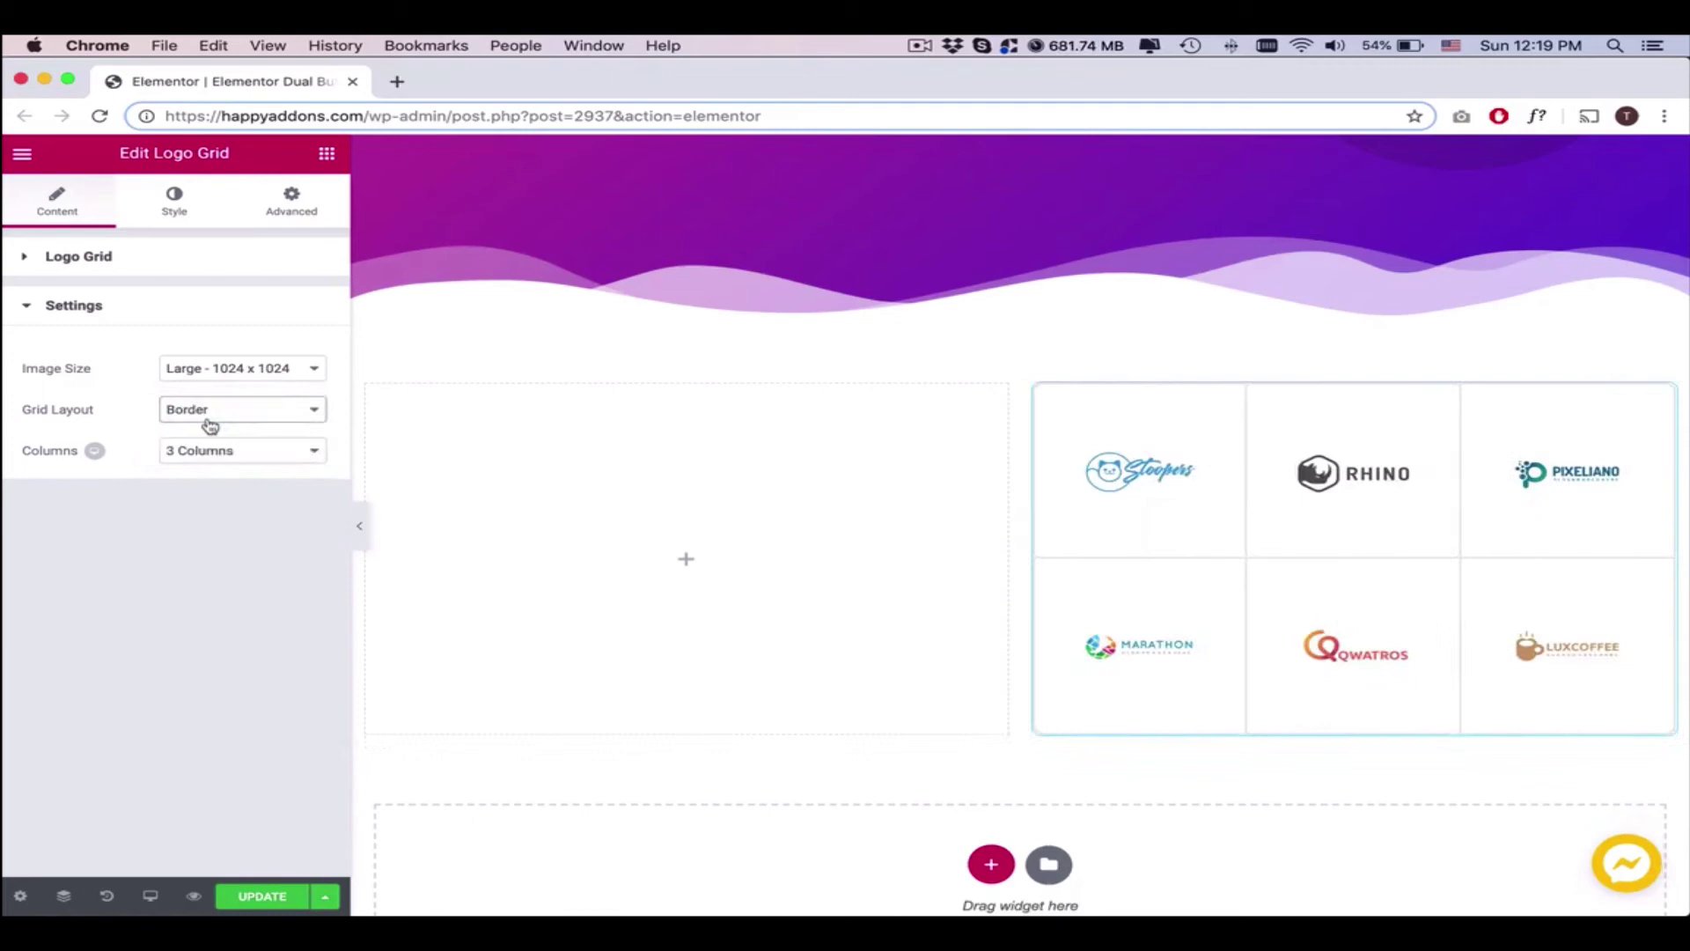
{"action": "left_click", "coordinate": [360, 526]}
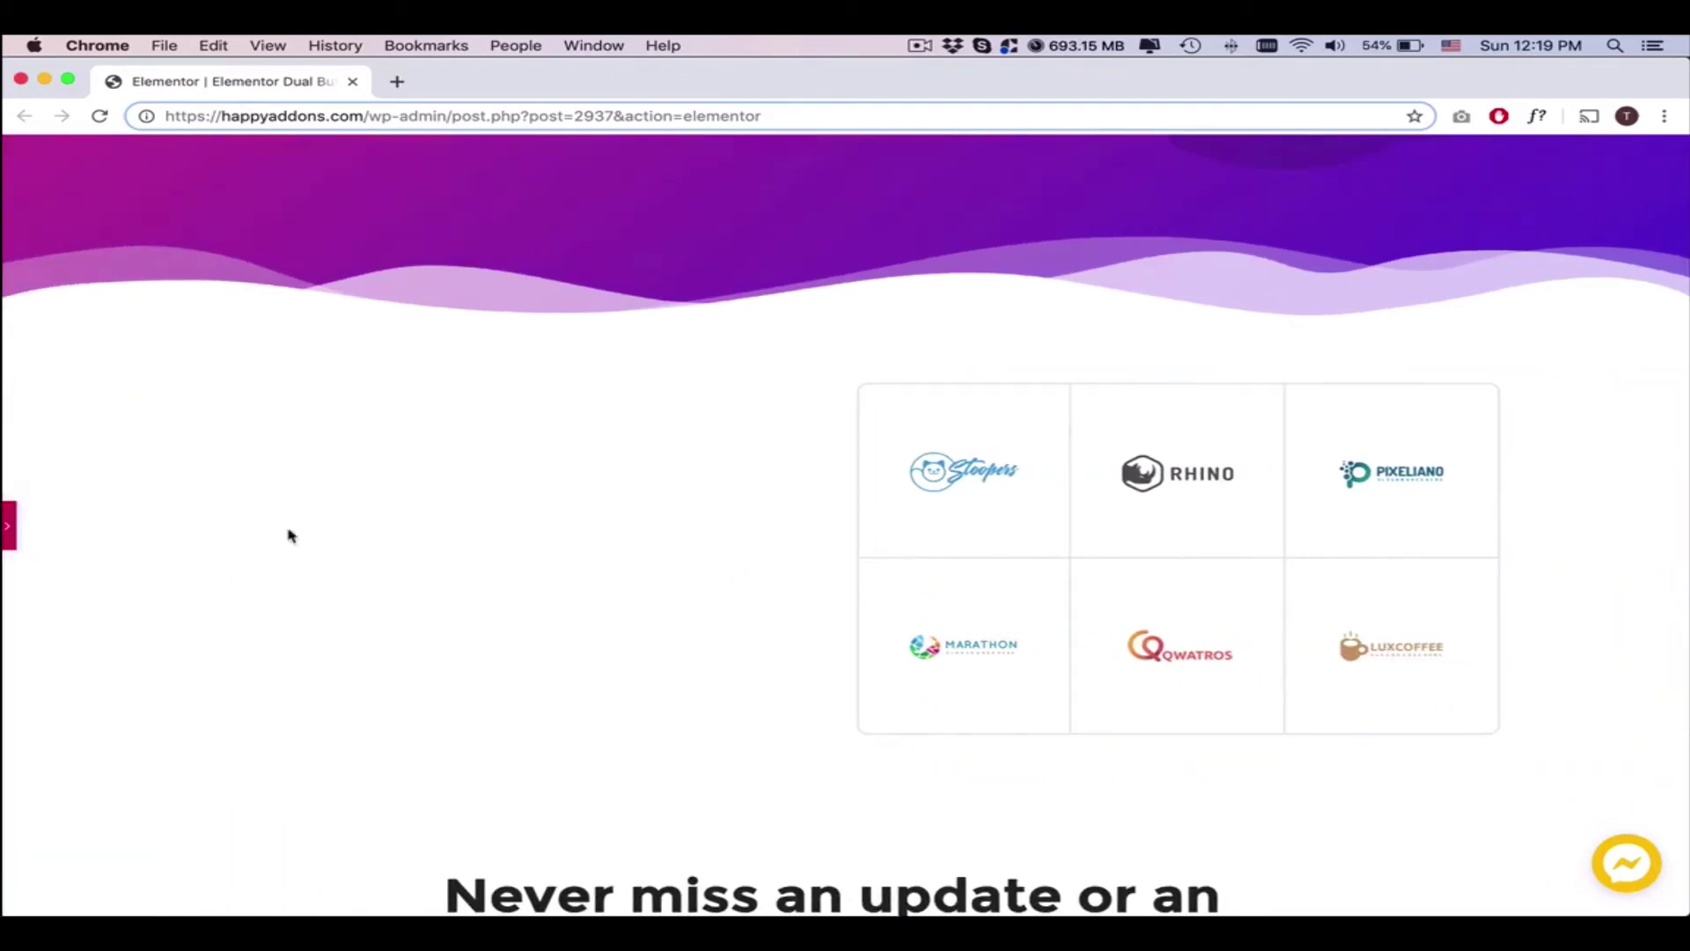
{"action": "left_click", "coordinate": [11, 526]}
{"action": "left_click", "coordinate": [198, 413]}
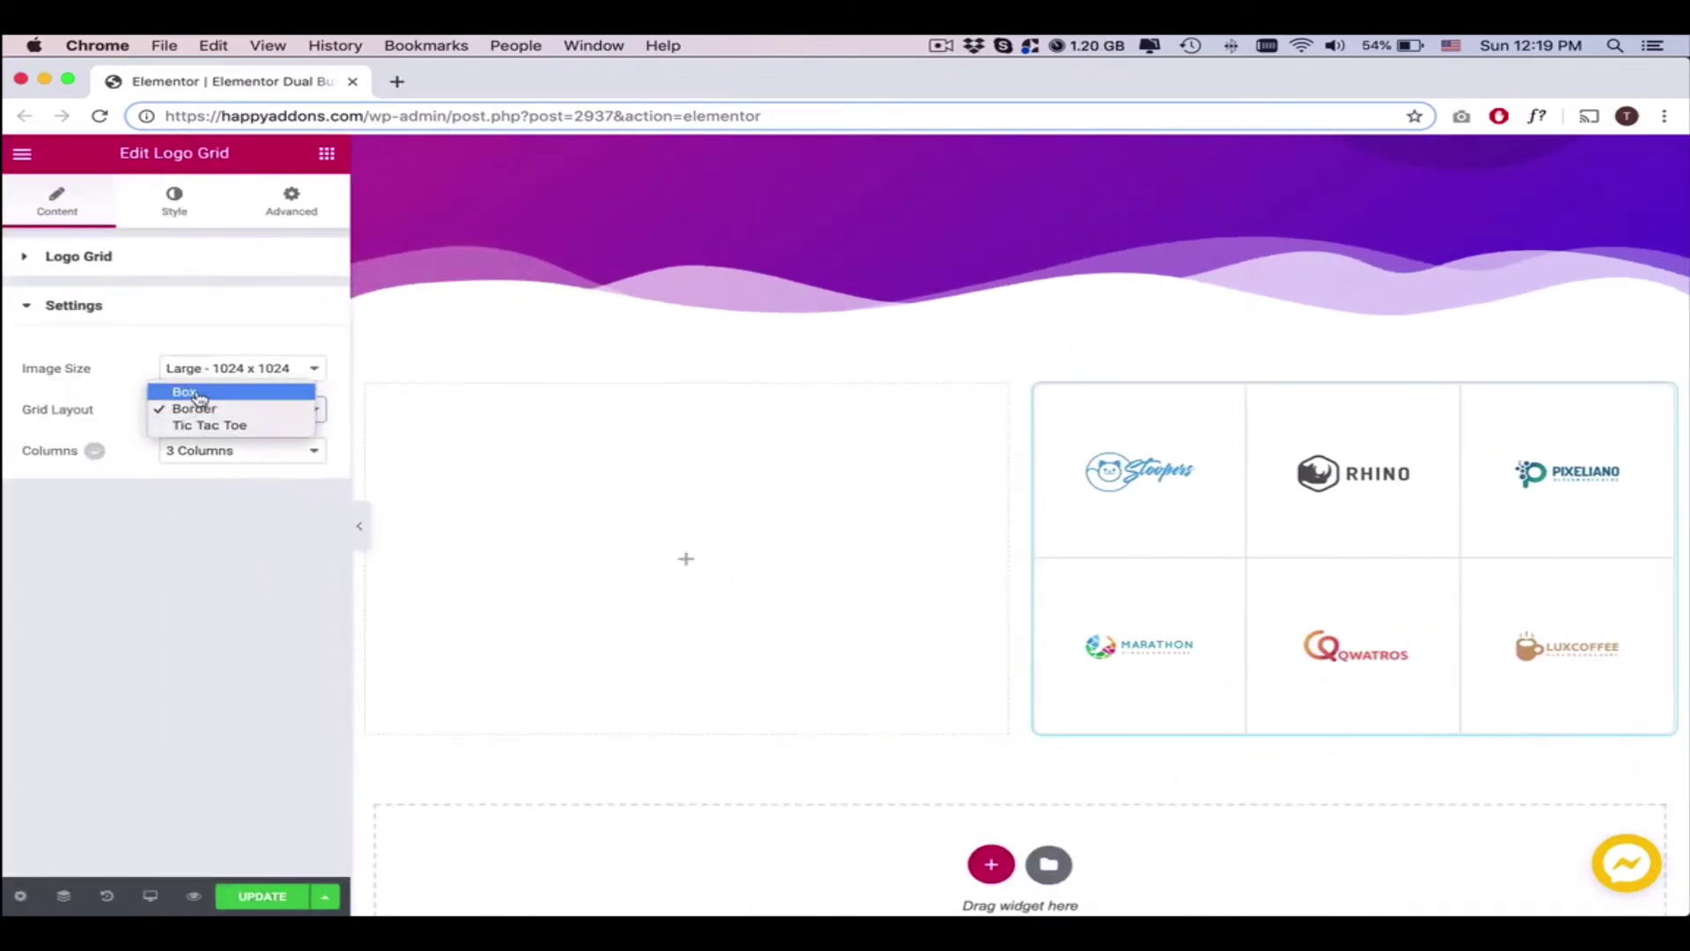
{"action": "left_click", "coordinate": [198, 393]}
{"action": "left_click", "coordinate": [226, 445]}
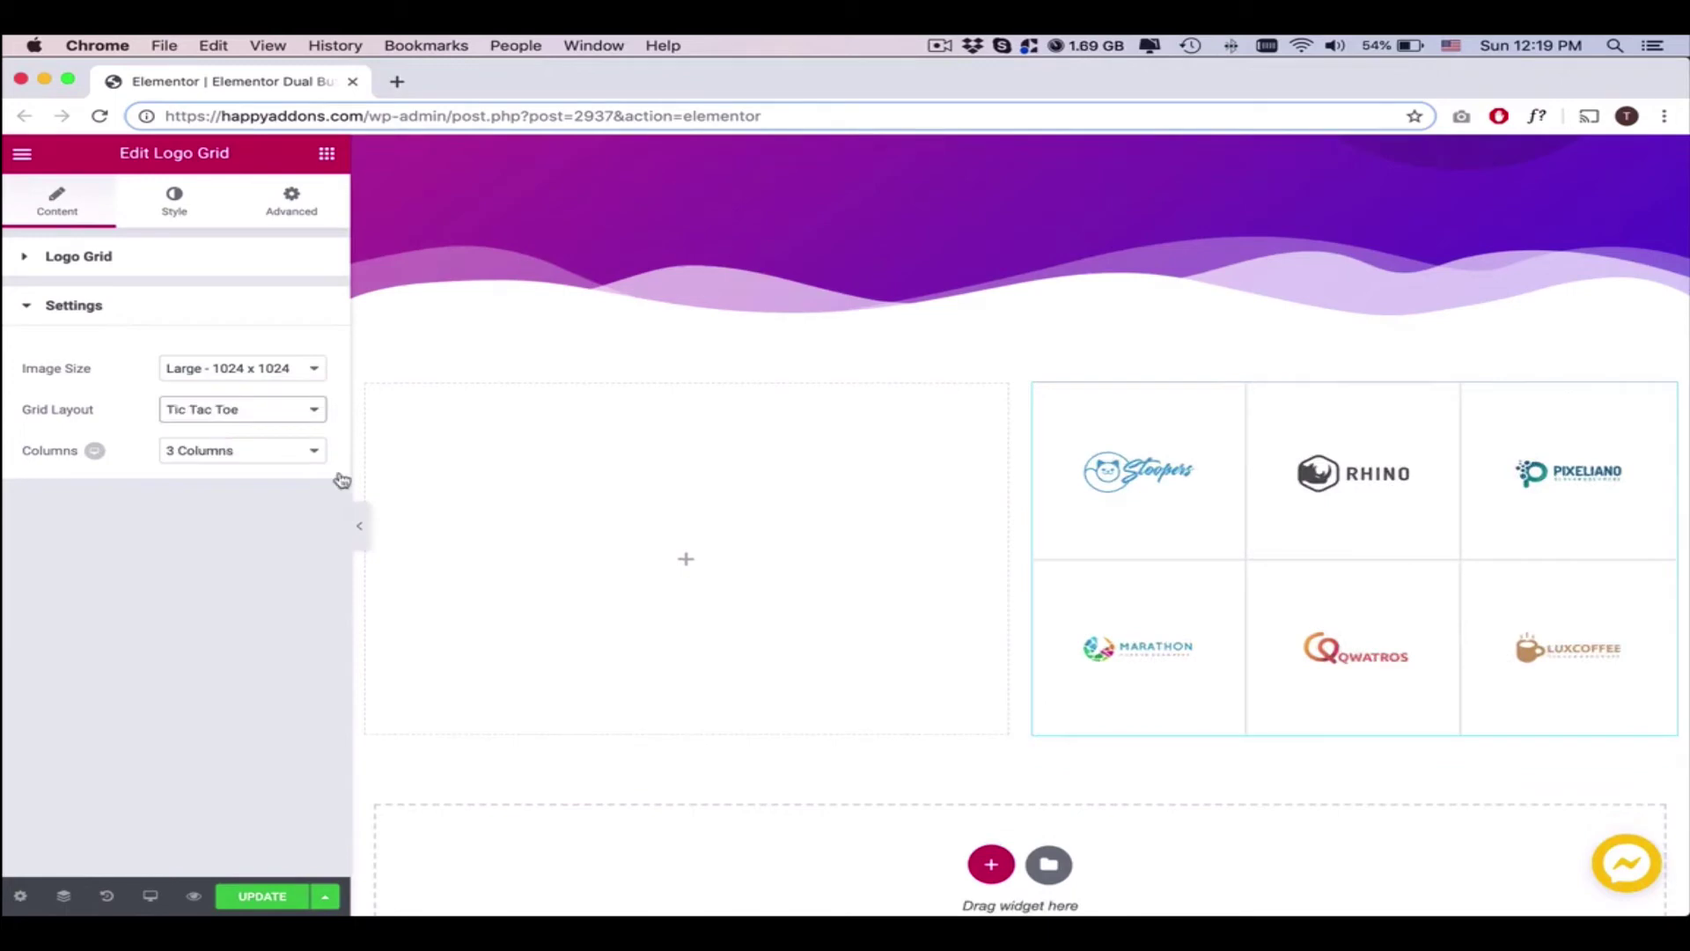
{"action": "left_click", "coordinate": [359, 526]}
{"action": "left_click", "coordinate": [11, 527]}
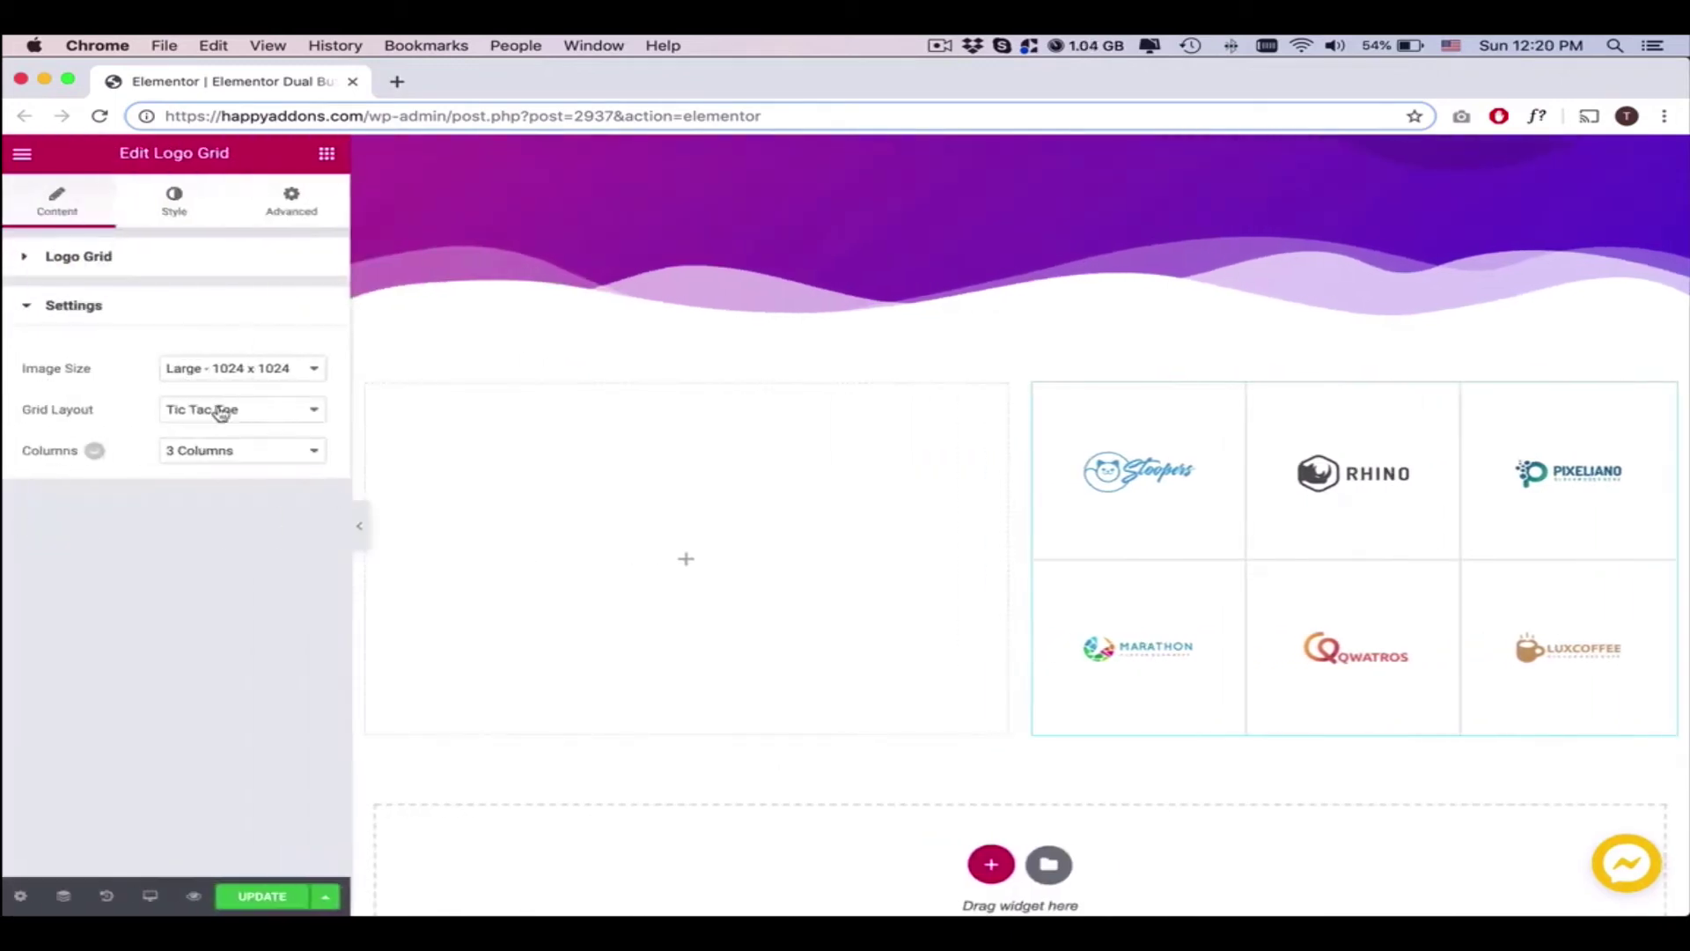
{"action": "left_click", "coordinate": [219, 411]}
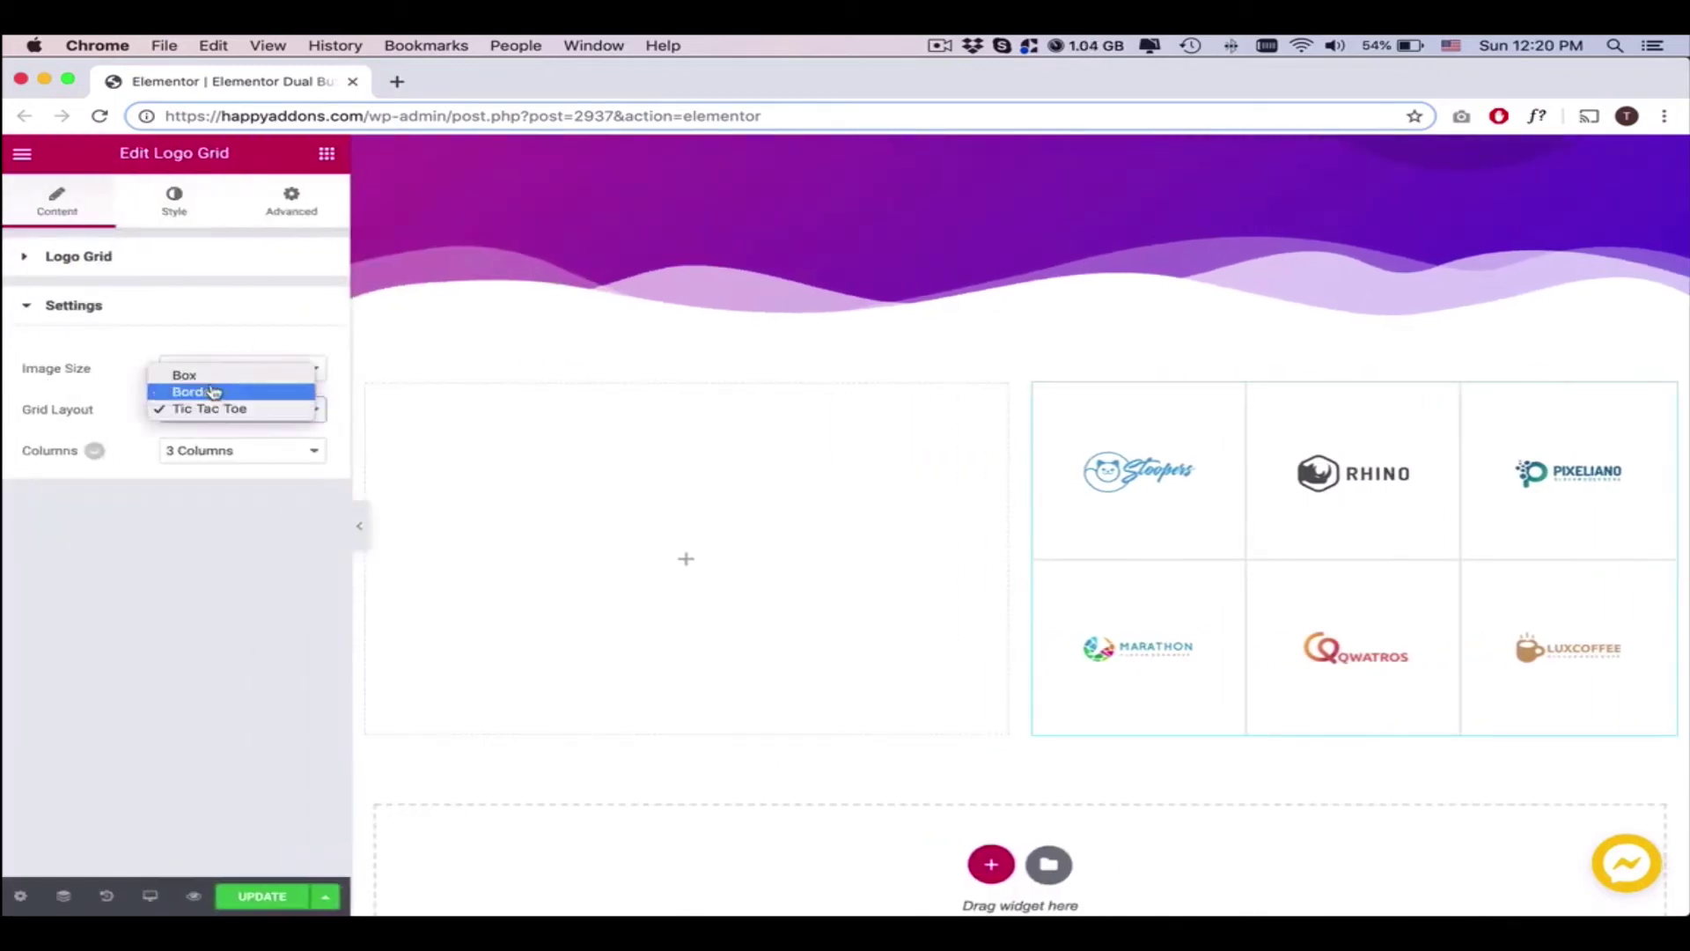
Give the grid a solid border with width 1
{"action": "left_click", "coordinate": [172, 205]}
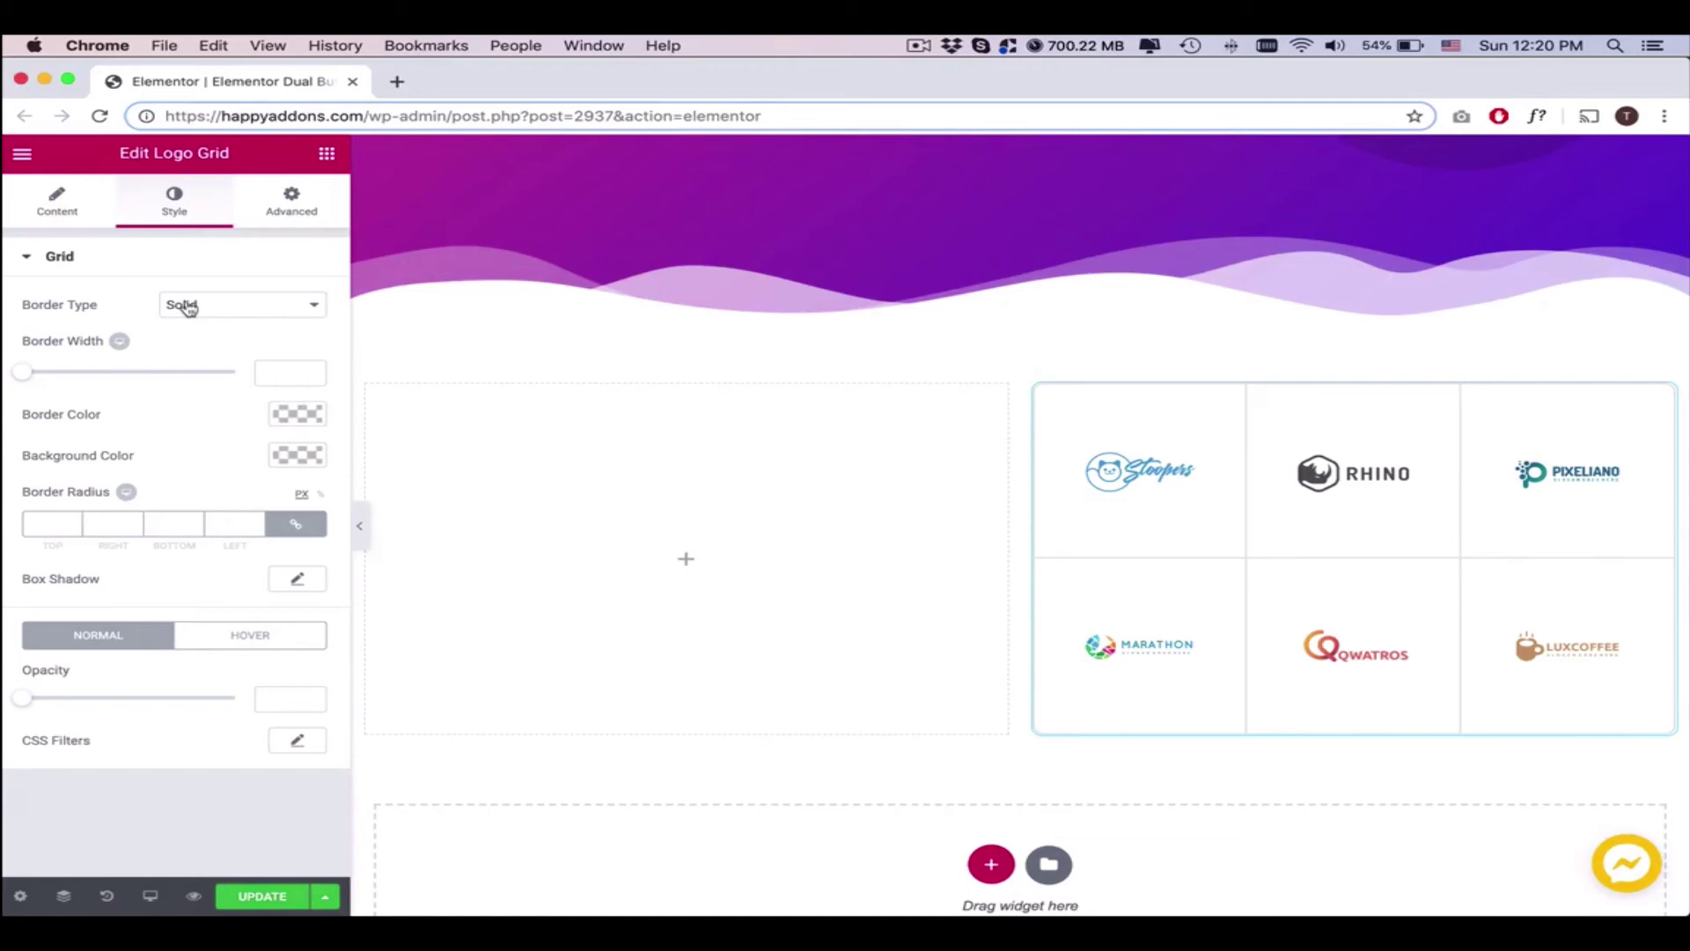
{"action": "left_click", "coordinate": [201, 315]}
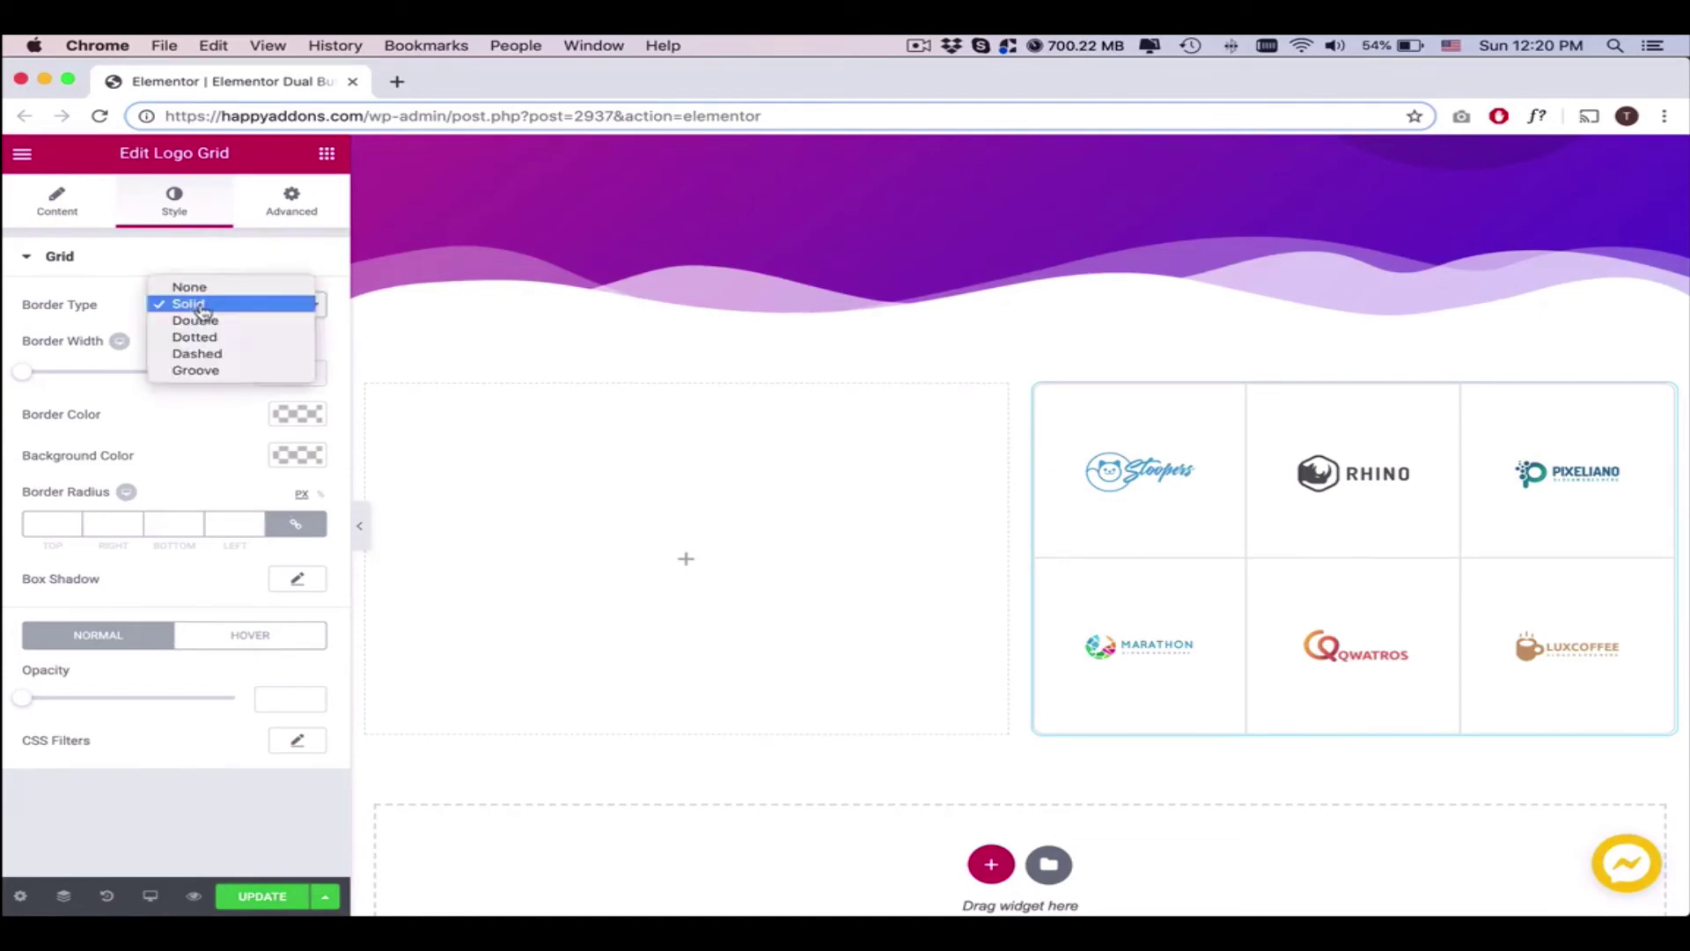
{"action": "left_click", "coordinate": [199, 305]}
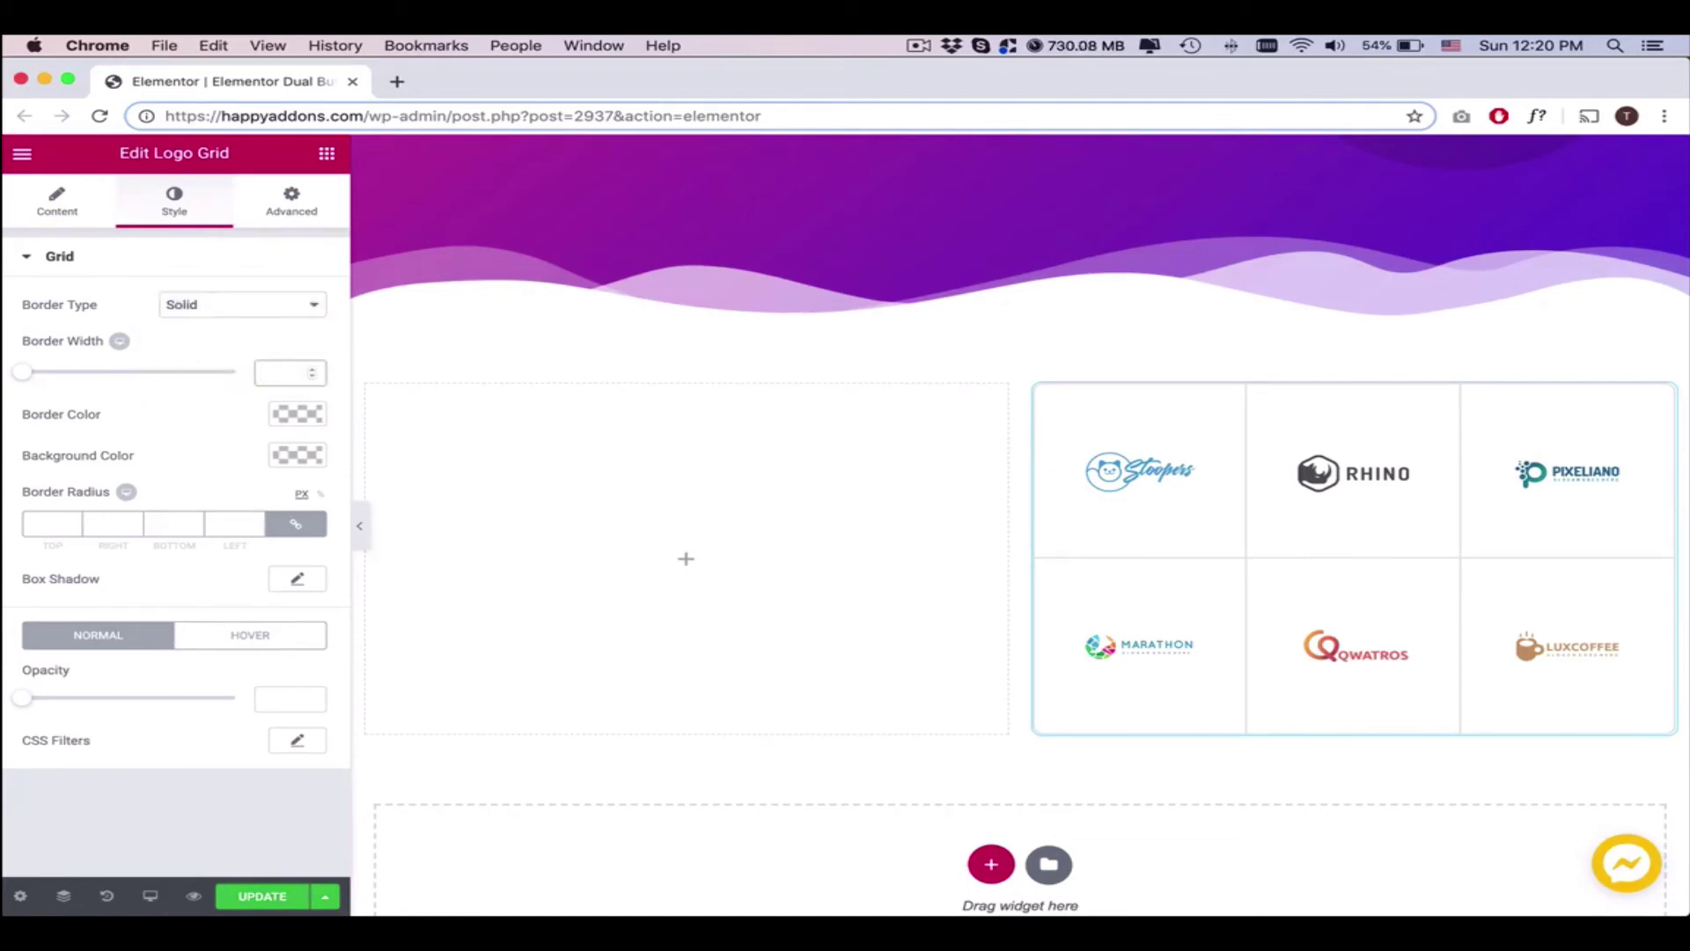
{"action": "left_click", "coordinate": [289, 375]}
{"action": "type", "text": "12"}
{"action": "type", "text": "1"}
Set the grid border colour to #eeeeee and background to #ffffff
{"action": "left_click", "coordinate": [301, 416]}
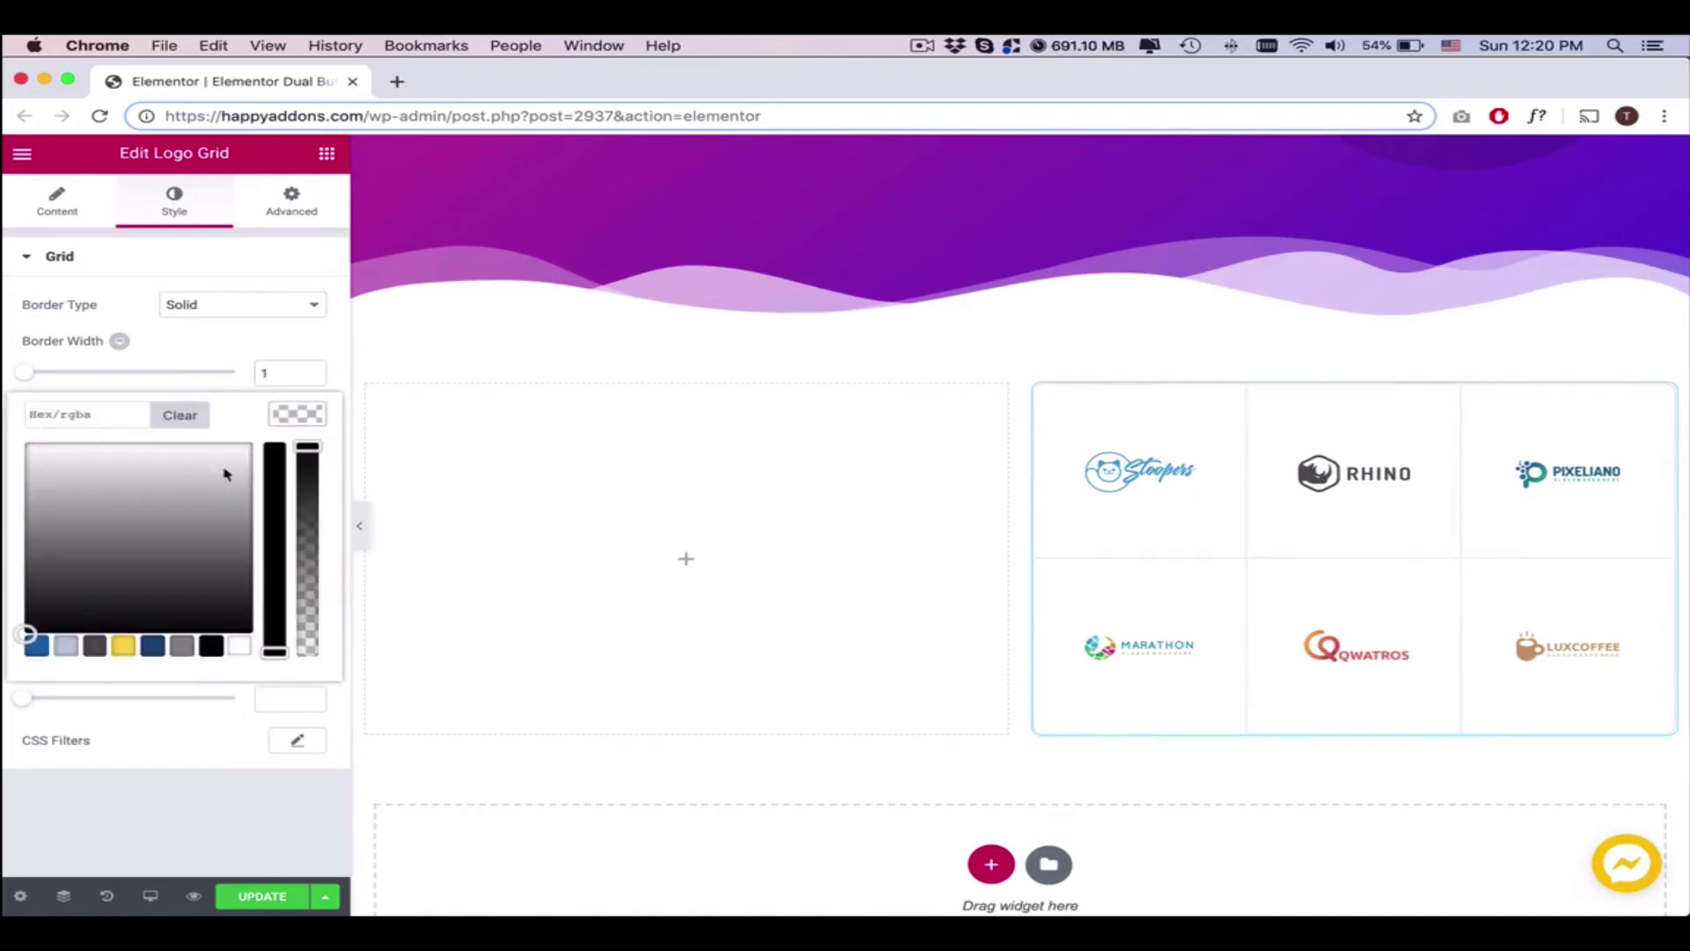
{"action": "left_click", "coordinate": [88, 413]}
{"action": "type", "text": "#eeeeee"}
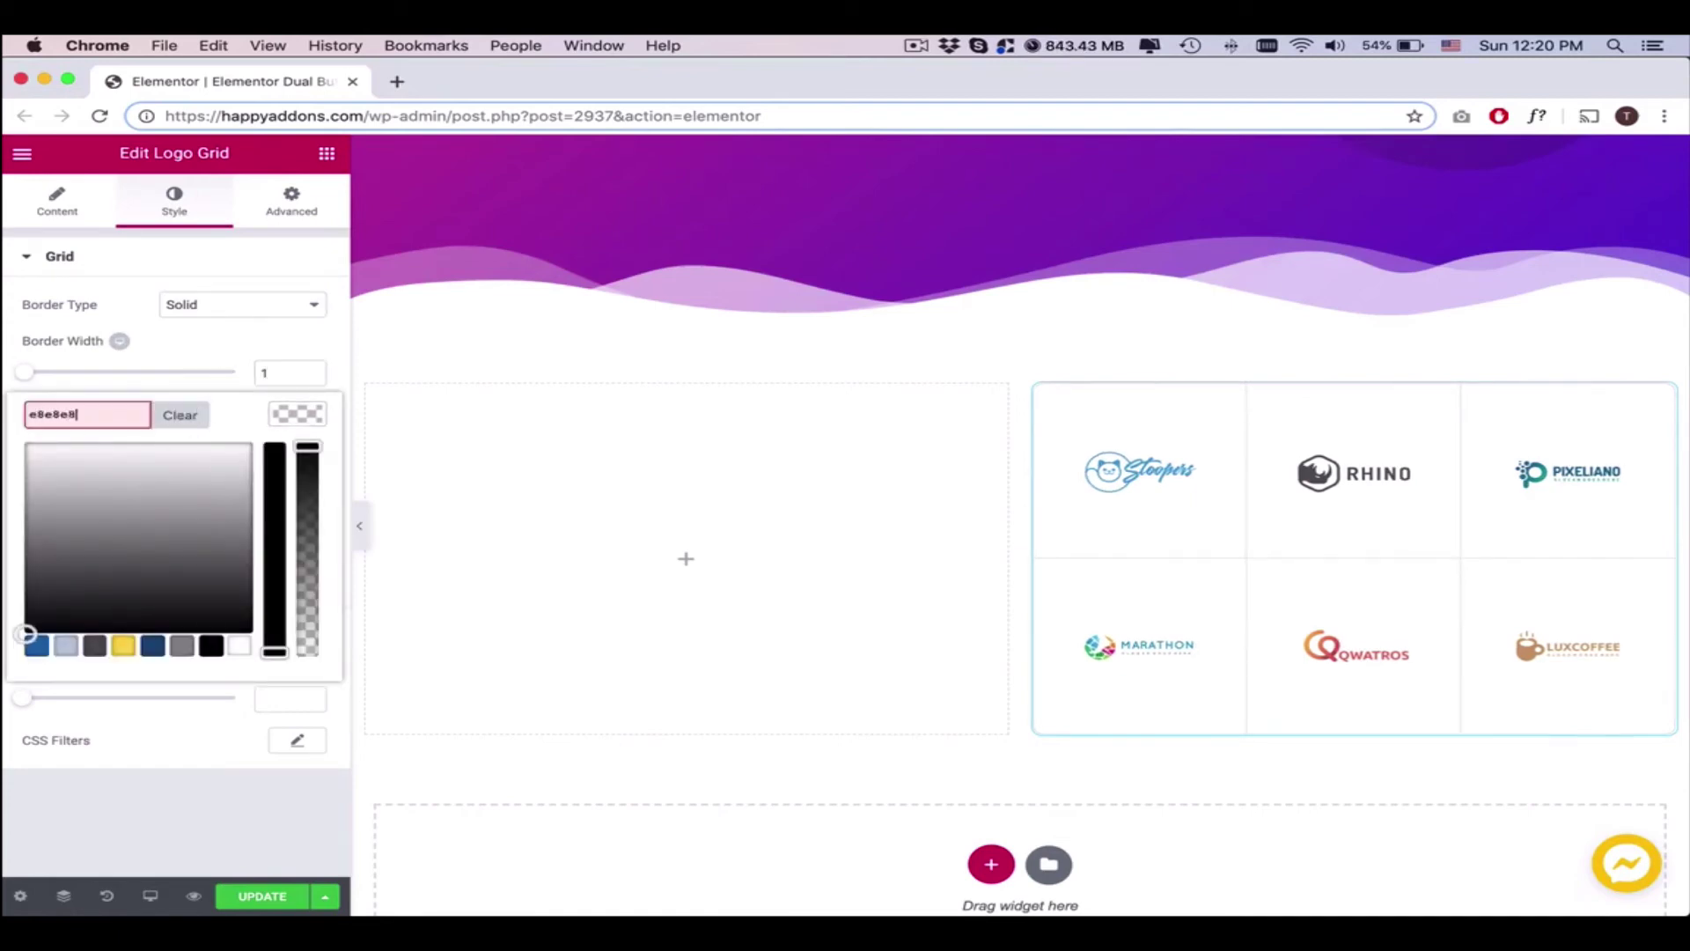
{"action": "key", "text": "Return"}
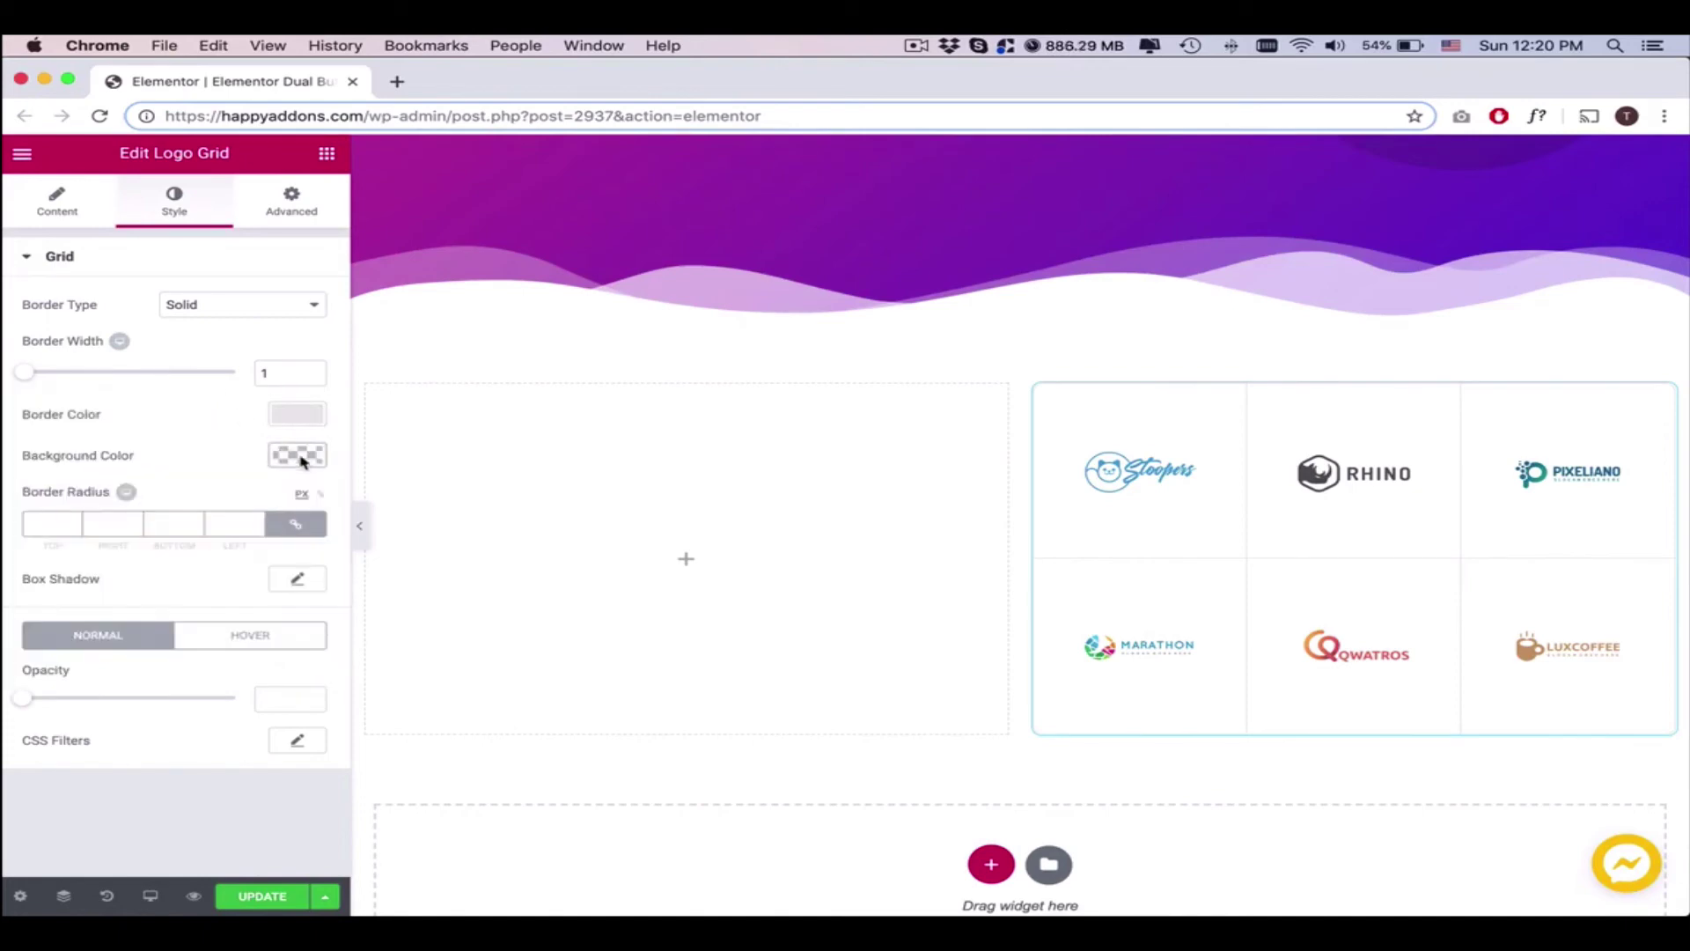
{"action": "left_click", "coordinate": [299, 456]}
{"action": "type", "text": "#ffffff"}
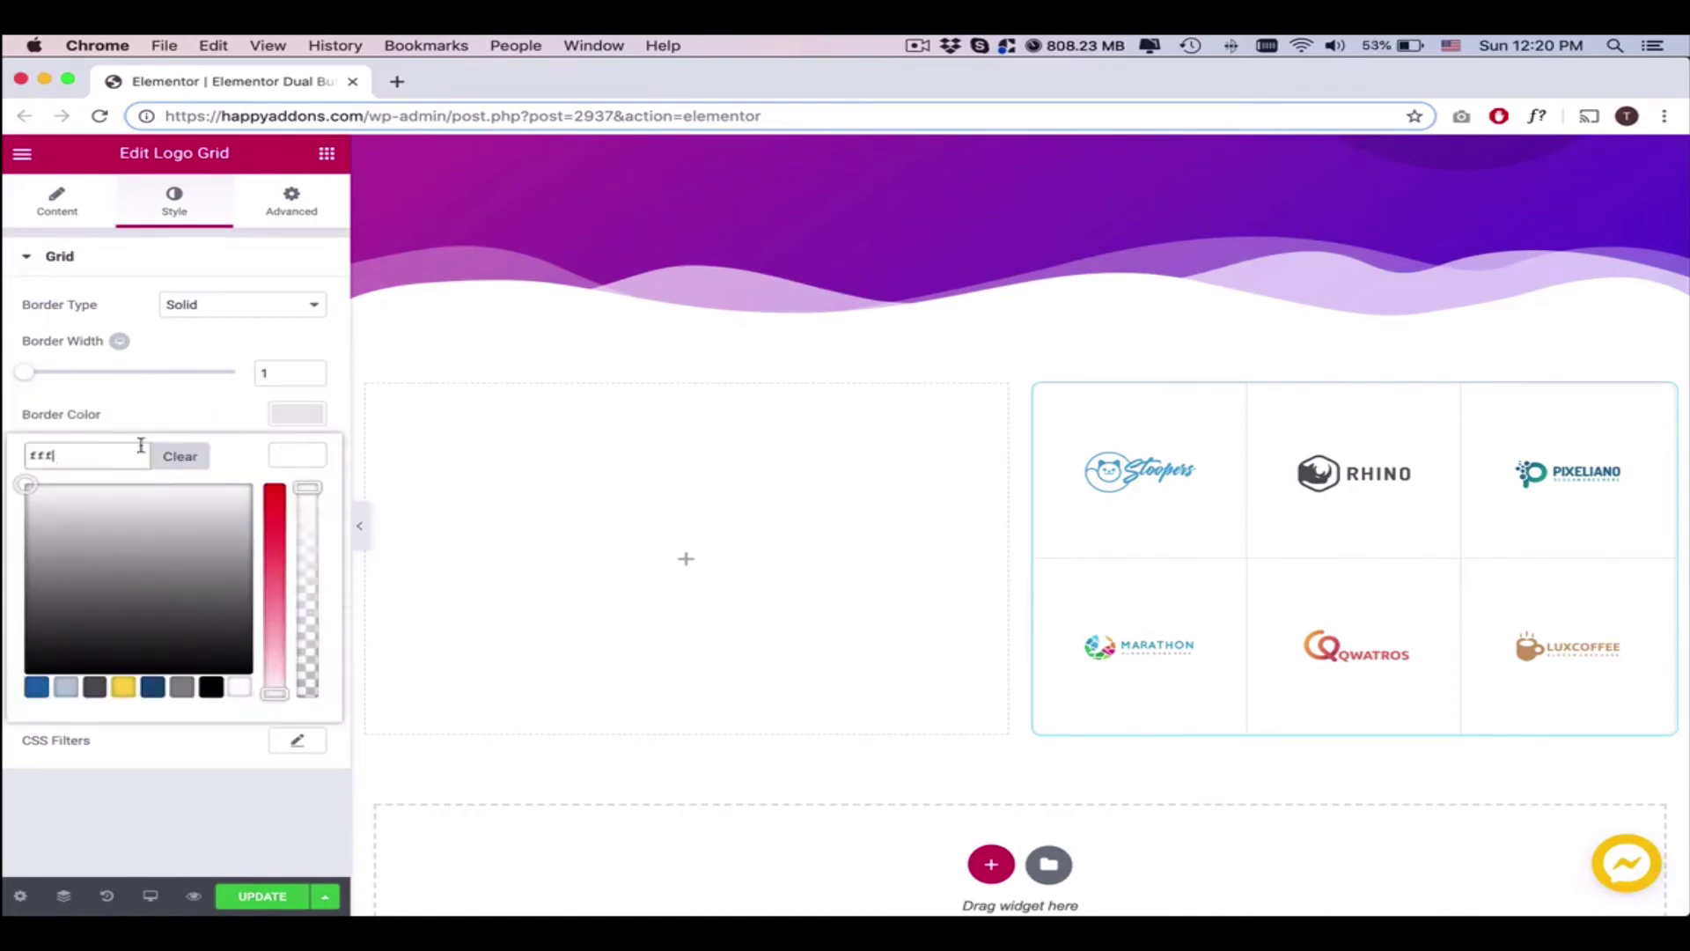
{"action": "key", "text": "Return"}
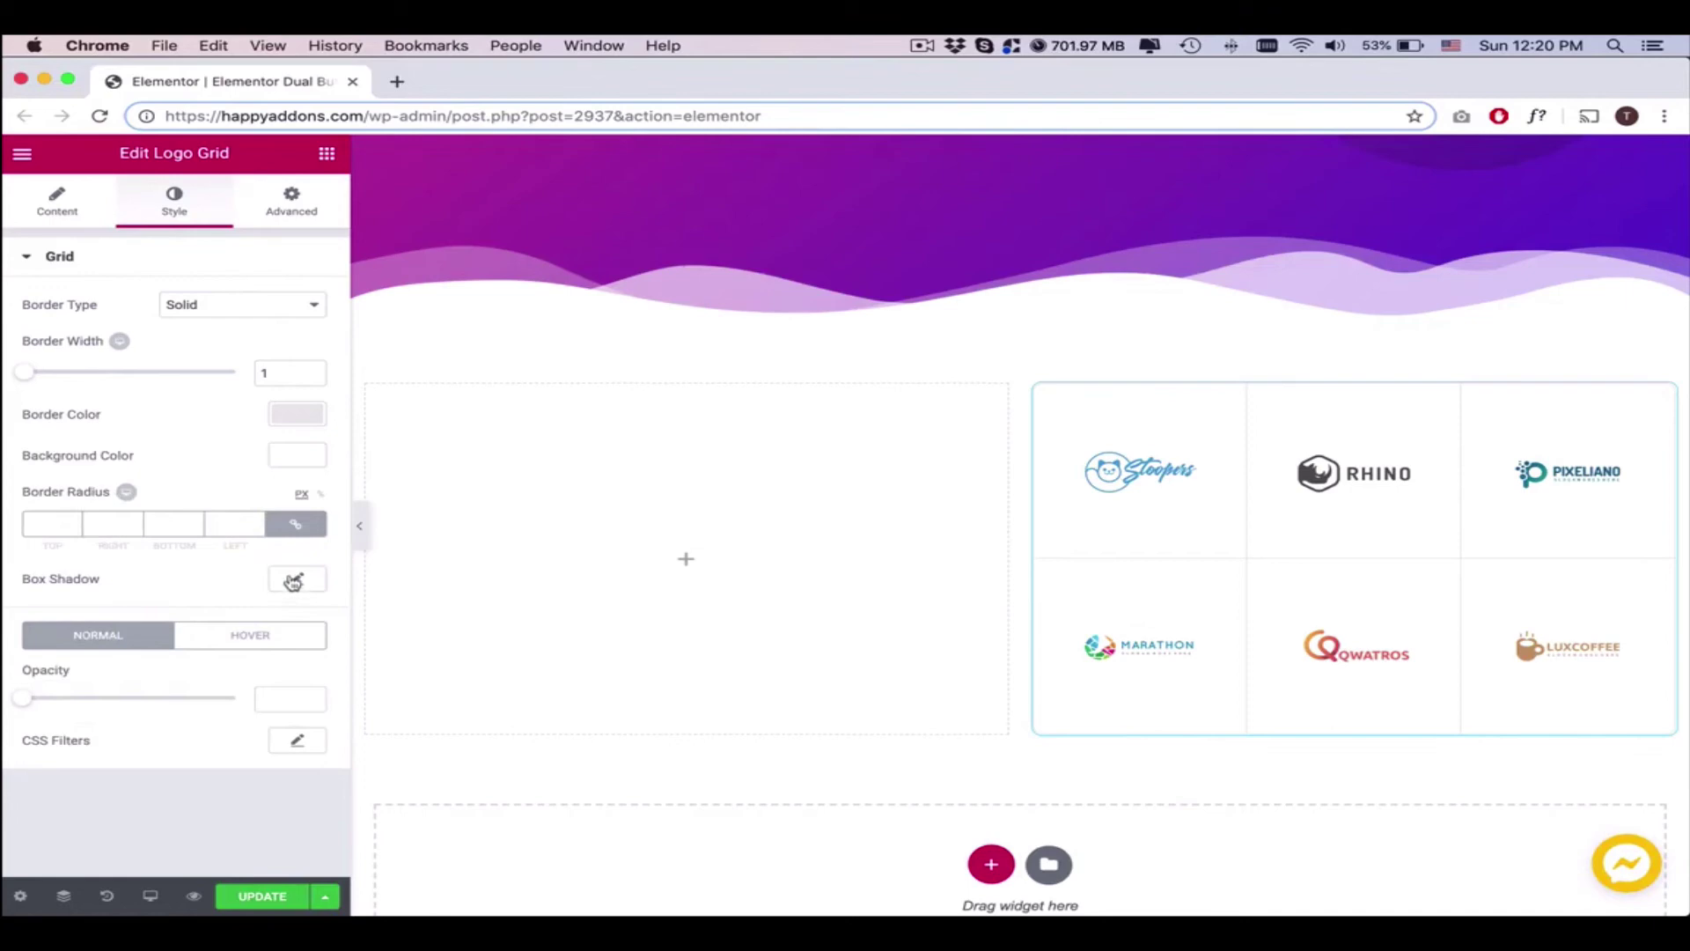
Try box shadow settings and preview the shadow and 10-unit rounded corners
{"action": "left_click", "coordinate": [293, 583]}
{"action": "left_click", "coordinate": [282, 633]}
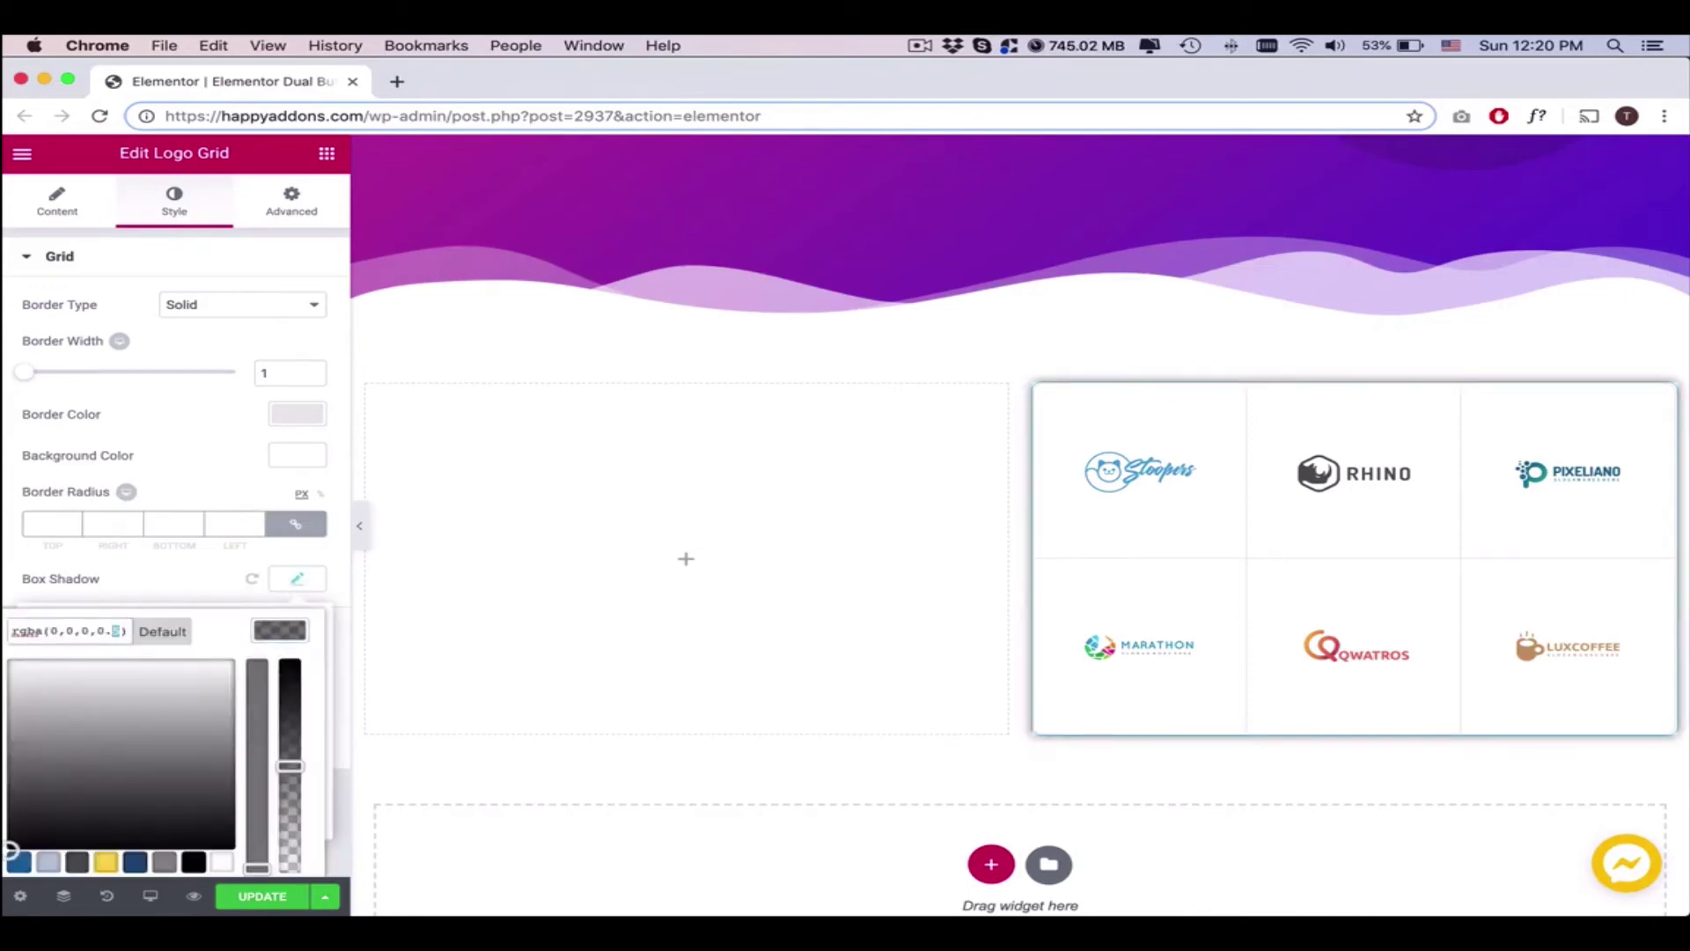
{"action": "left_click", "coordinate": [299, 578]}
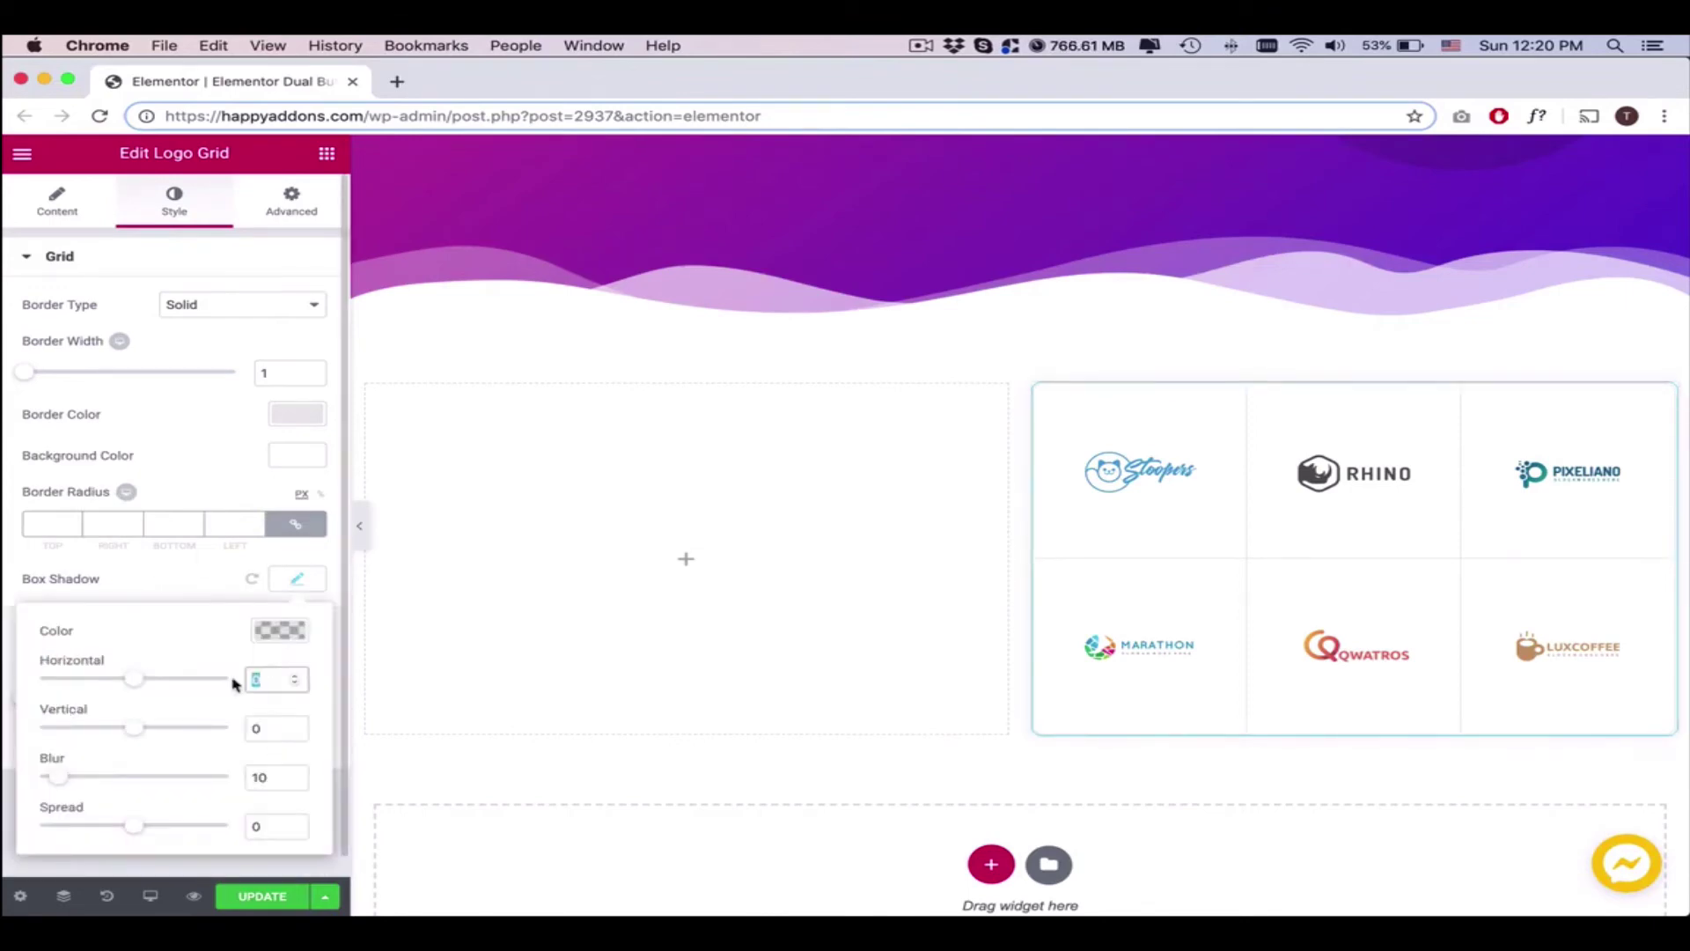
{"action": "type", "text": "10"}
{"action": "left_click", "coordinate": [359, 526]}
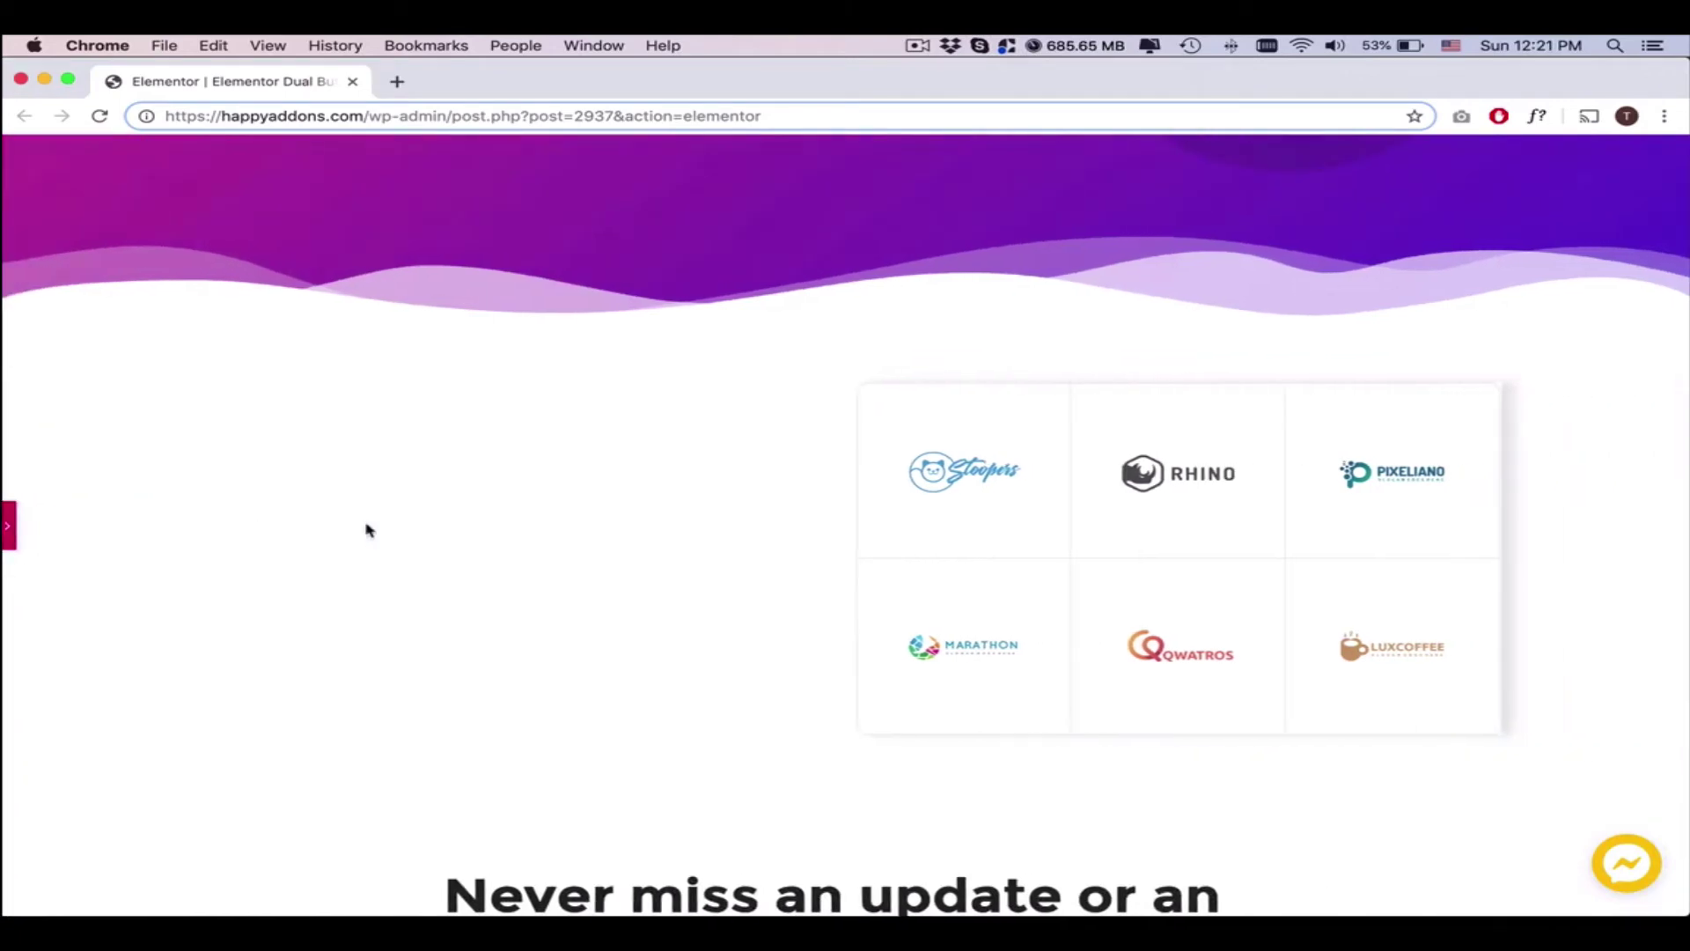
{"action": "left_click", "coordinate": [9, 527]}
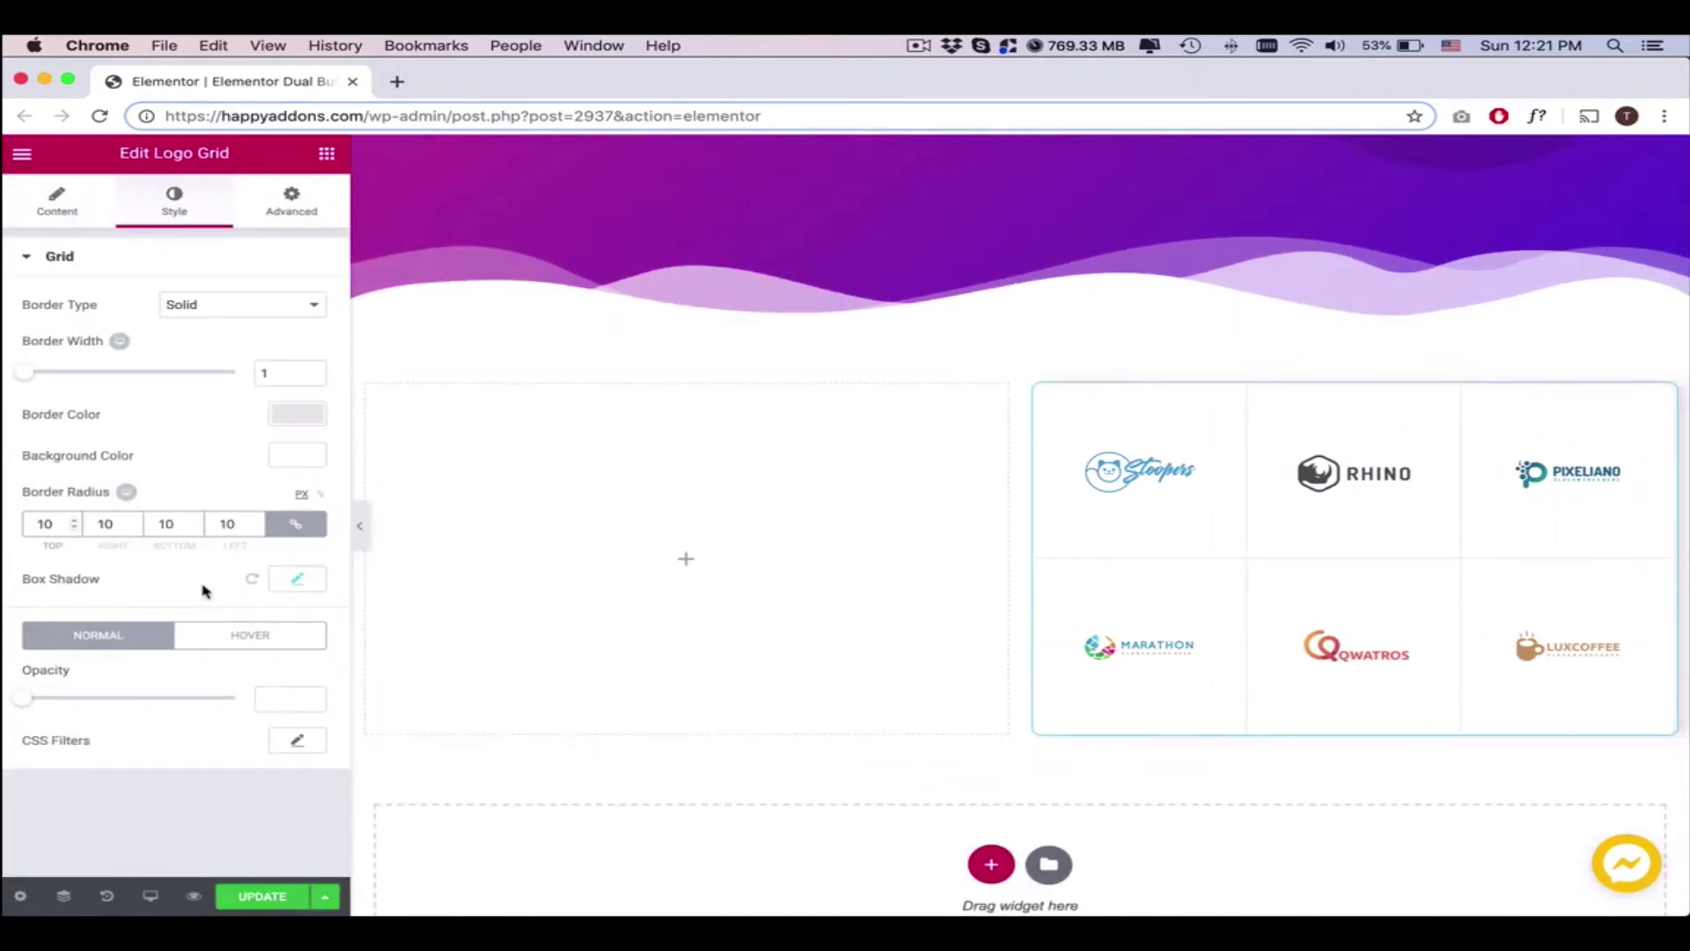
{"action": "left_click", "coordinate": [358, 526]}
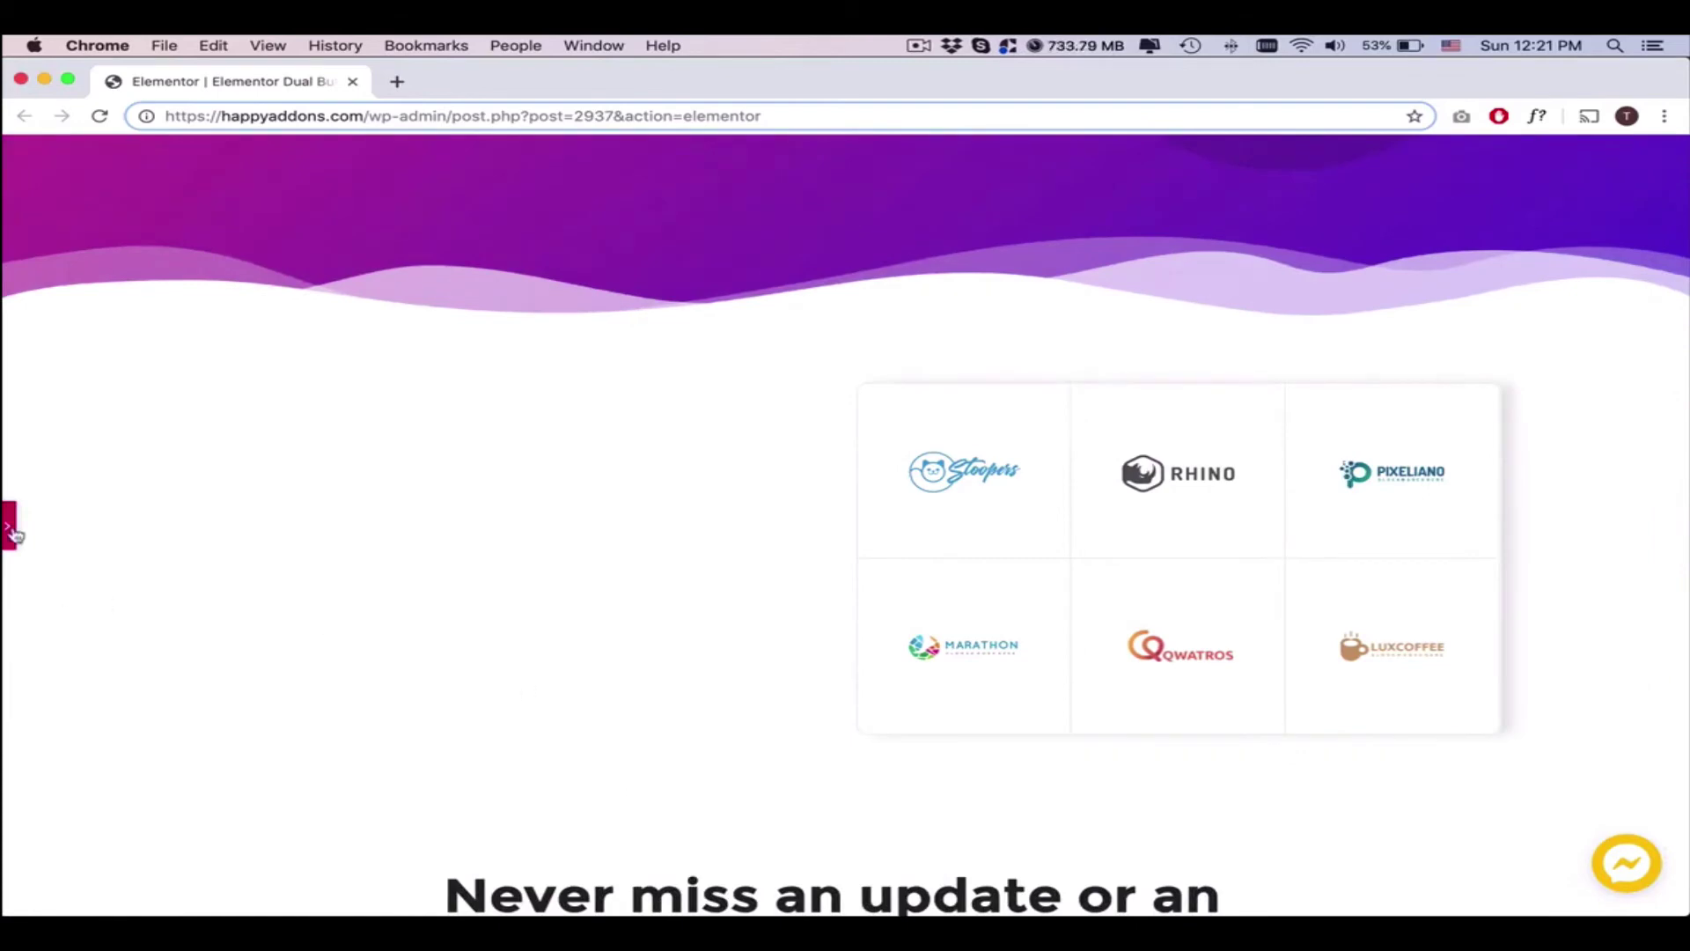
{"action": "left_click", "coordinate": [9, 529]}
{"action": "scroll", "coordinate": [547, 595], "scroll_direction": "down", "scroll_amount": 3}
{"action": "left_click", "coordinate": [358, 526]}
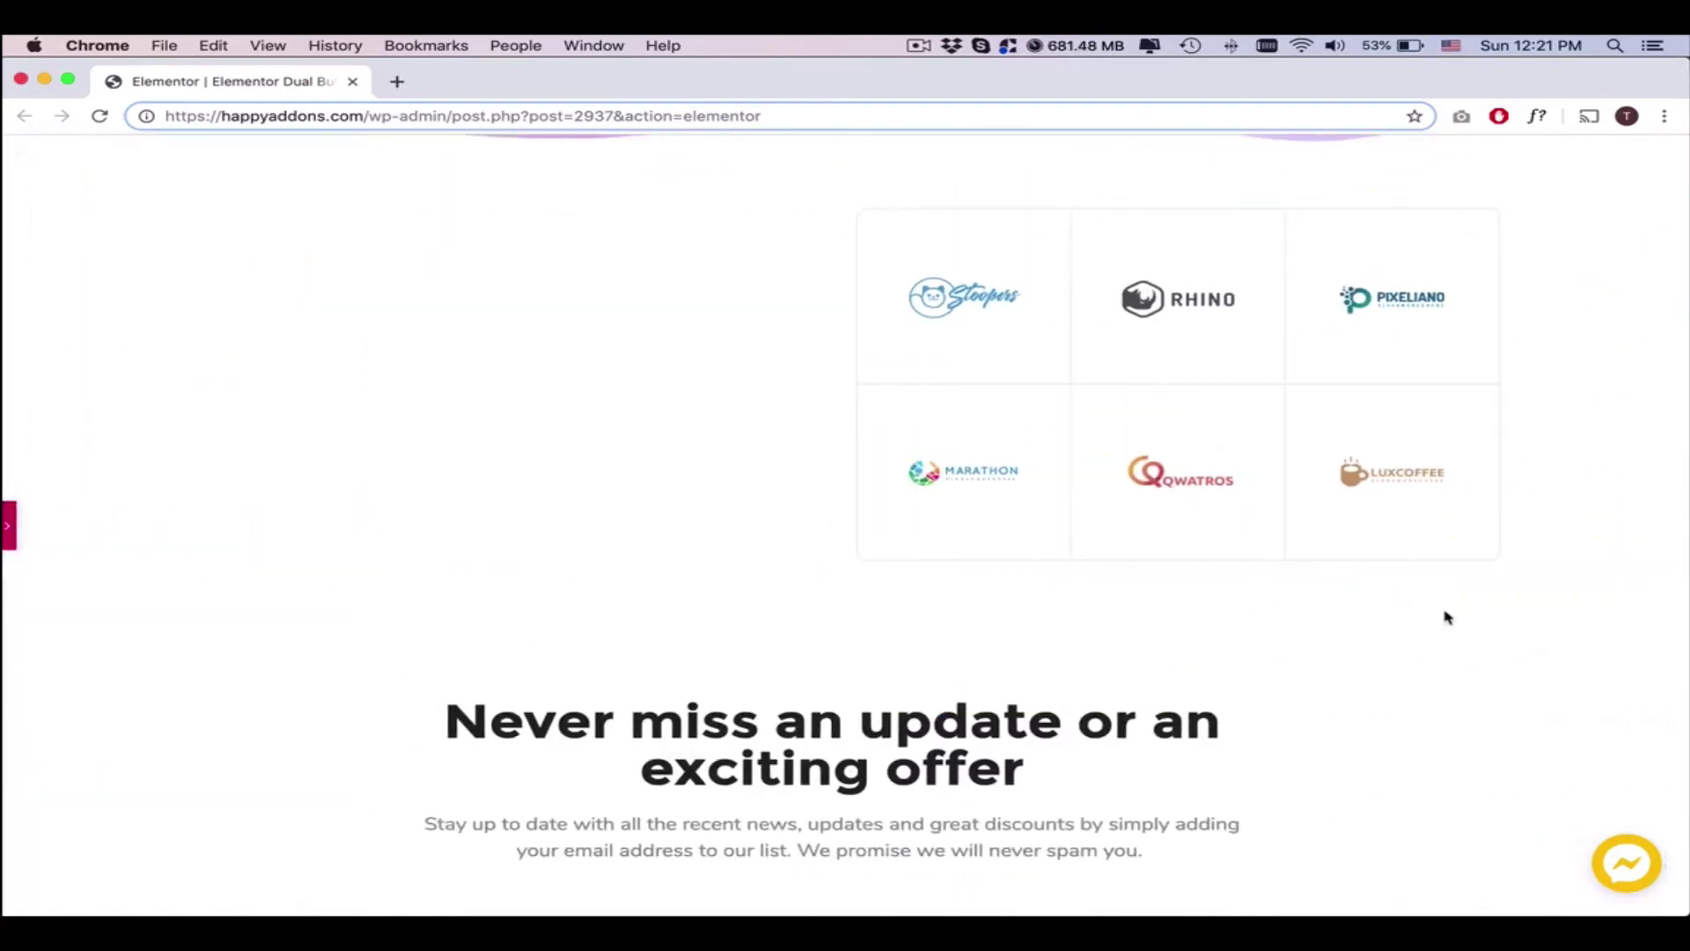
{"action": "left_click", "coordinate": [10, 525]}
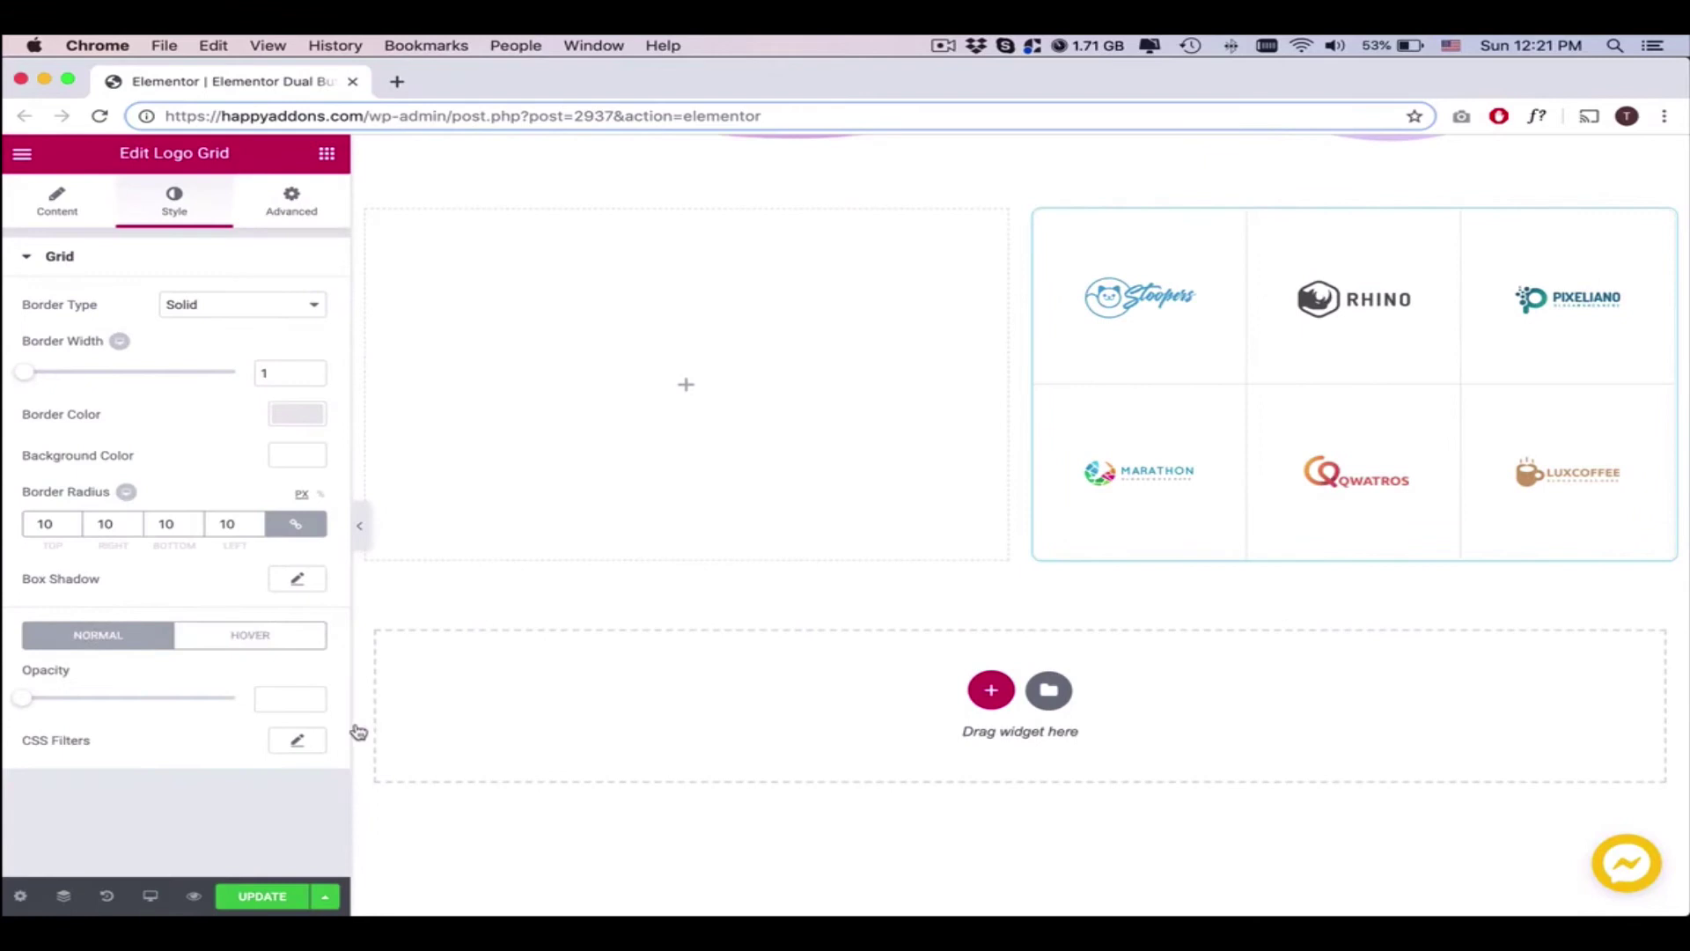
Make the logos grayscale with contrast 200 using CSS filters
{"action": "left_click", "coordinate": [297, 740]}
{"action": "scroll", "coordinate": [177, 725], "scroll_direction": "down", "scroll_amount": 1}
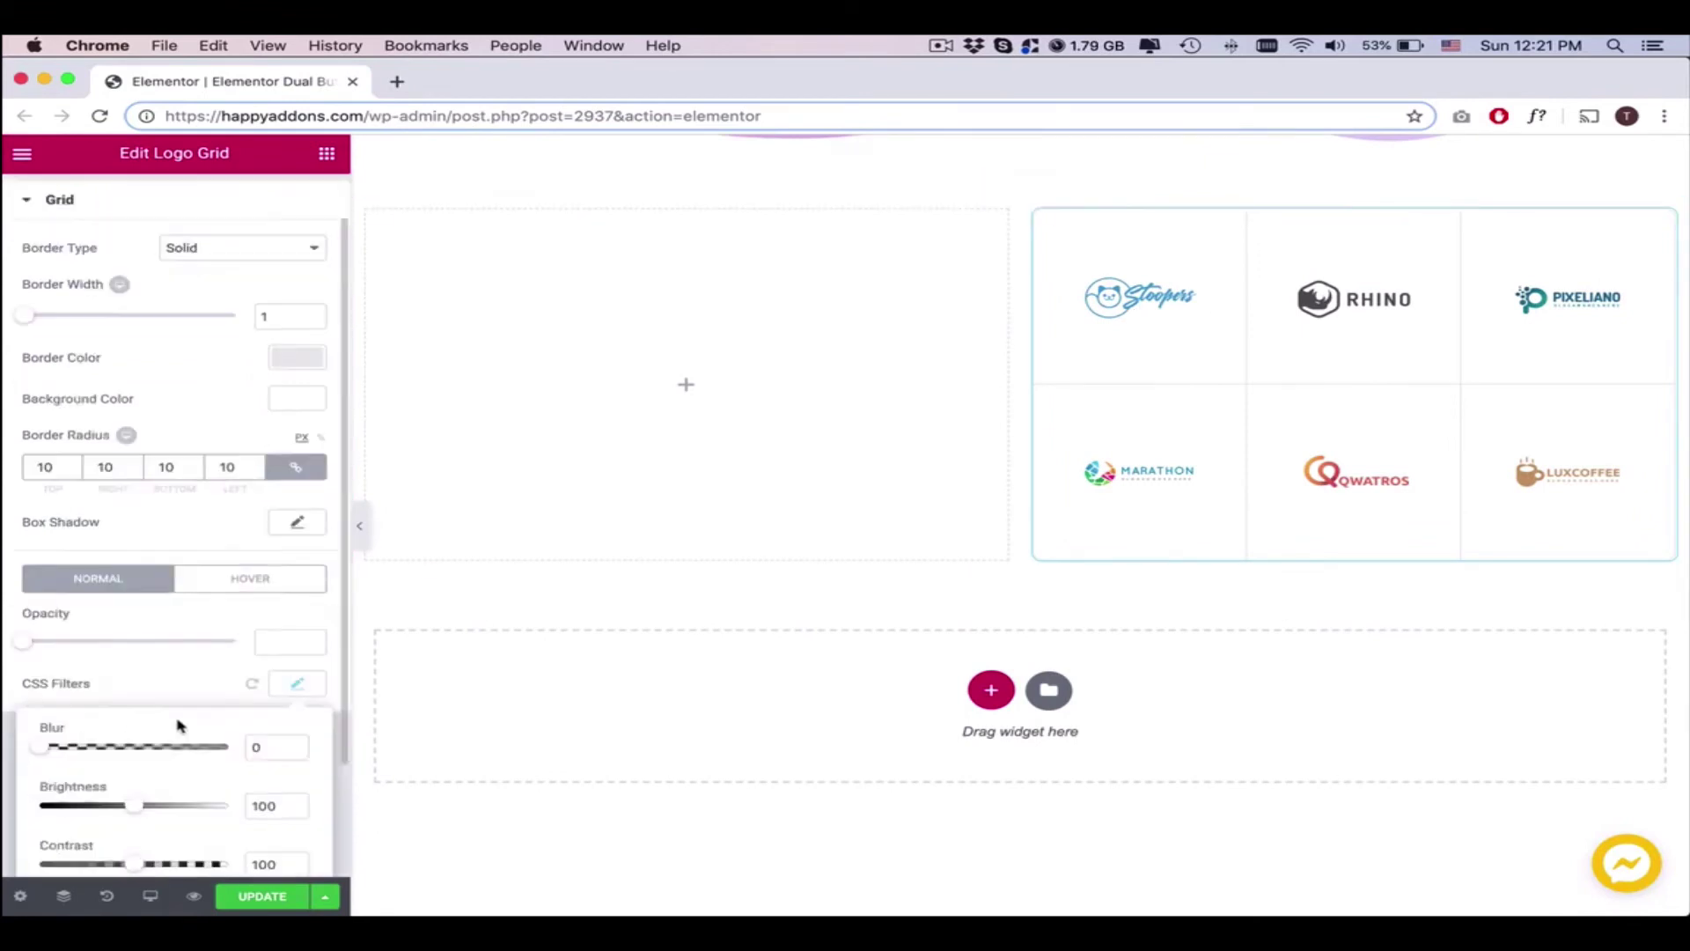
{"action": "scroll", "coordinate": [177, 726], "scroll_direction": "down", "scroll_amount": 2}
{"action": "left_click_drag", "start_coordinate": [136, 785], "coordinate": [37, 787]}
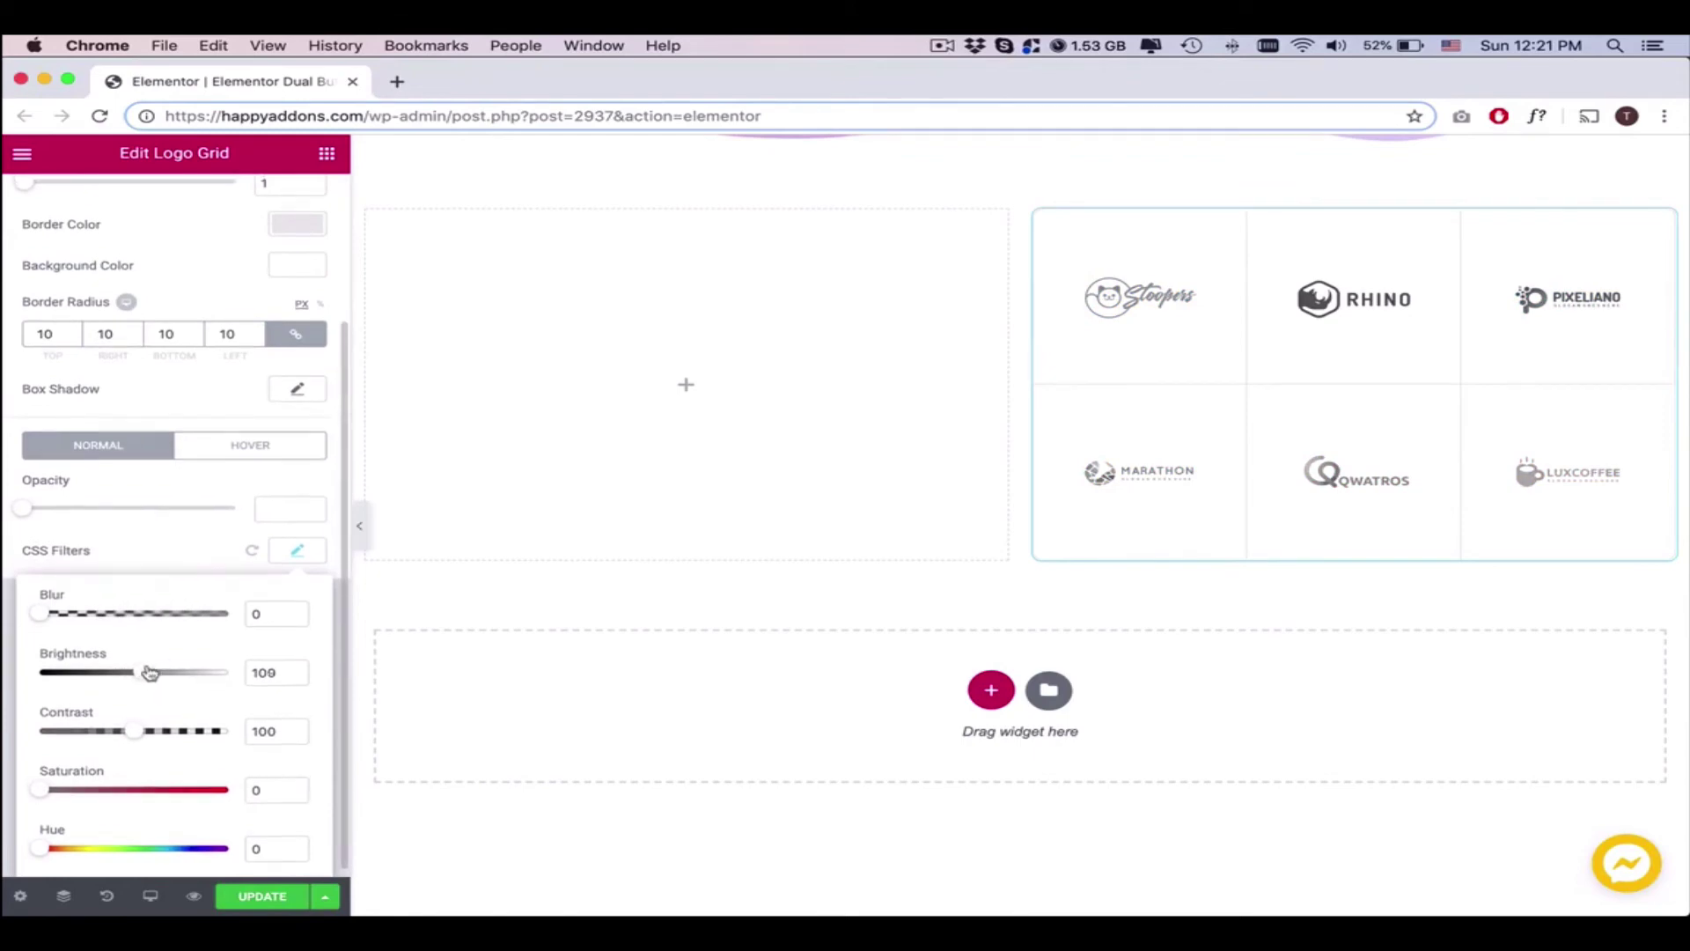
{"action": "left_click_drag", "start_coordinate": [134, 668], "coordinate": [142, 669]}
{"action": "left_click_drag", "start_coordinate": [129, 727], "coordinate": [328, 735]}
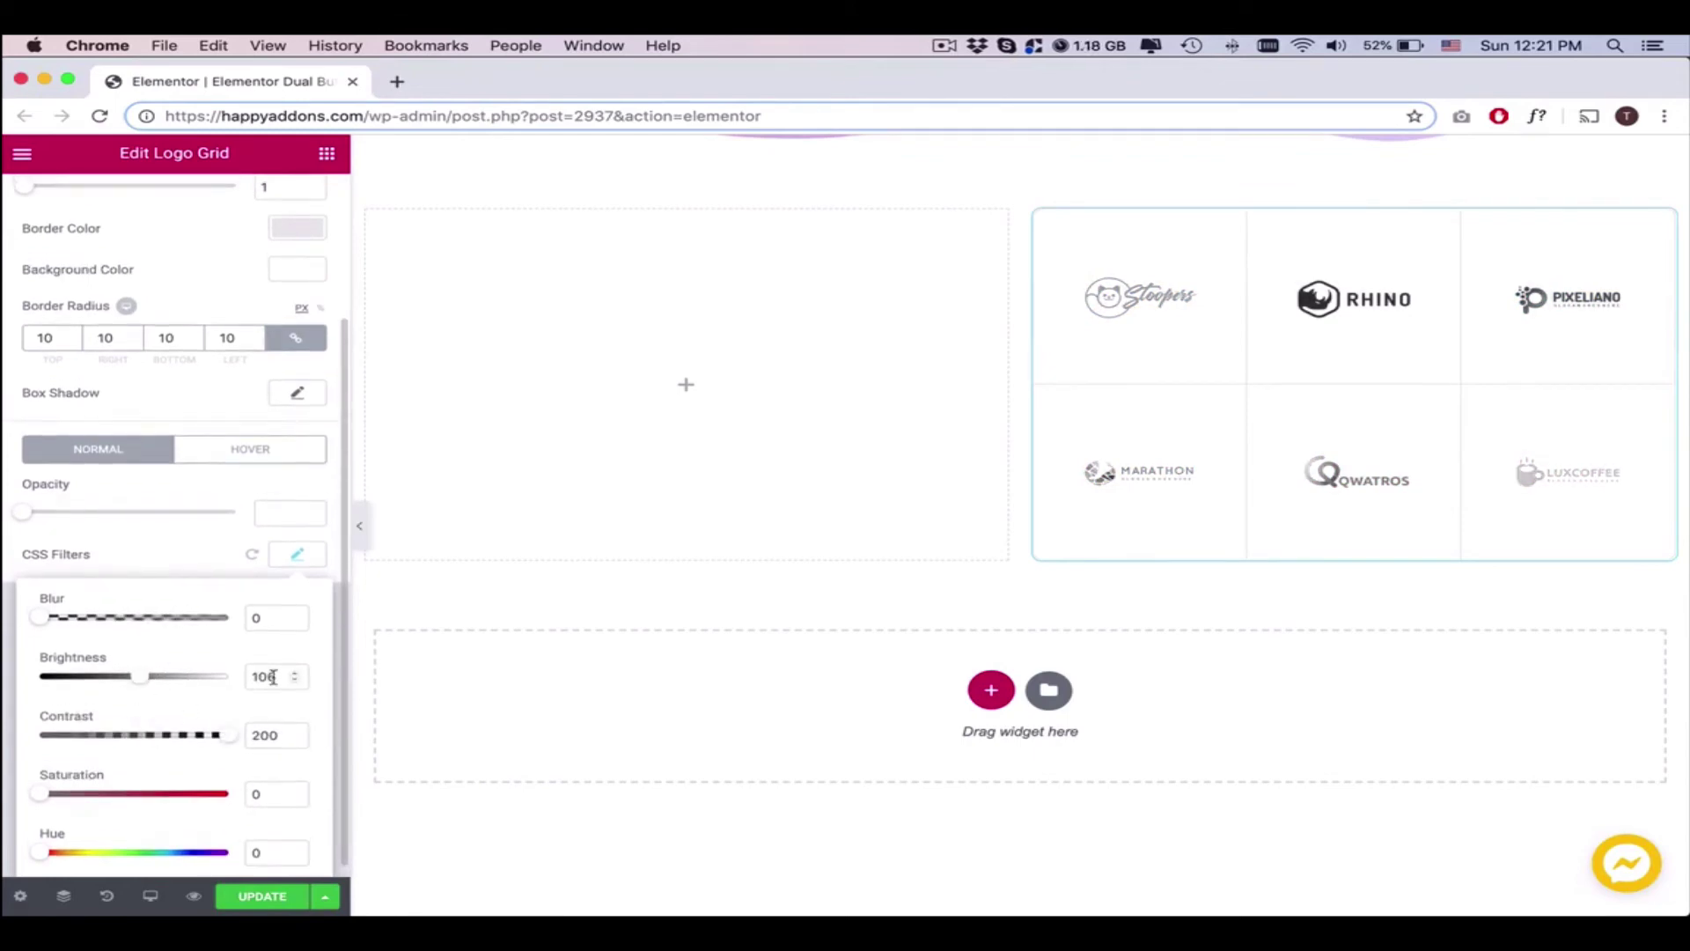
{"action": "left_click", "coordinate": [201, 568]}
Switch to the hover state and review its CSS filter adjustments
{"action": "left_click", "coordinate": [209, 450]}
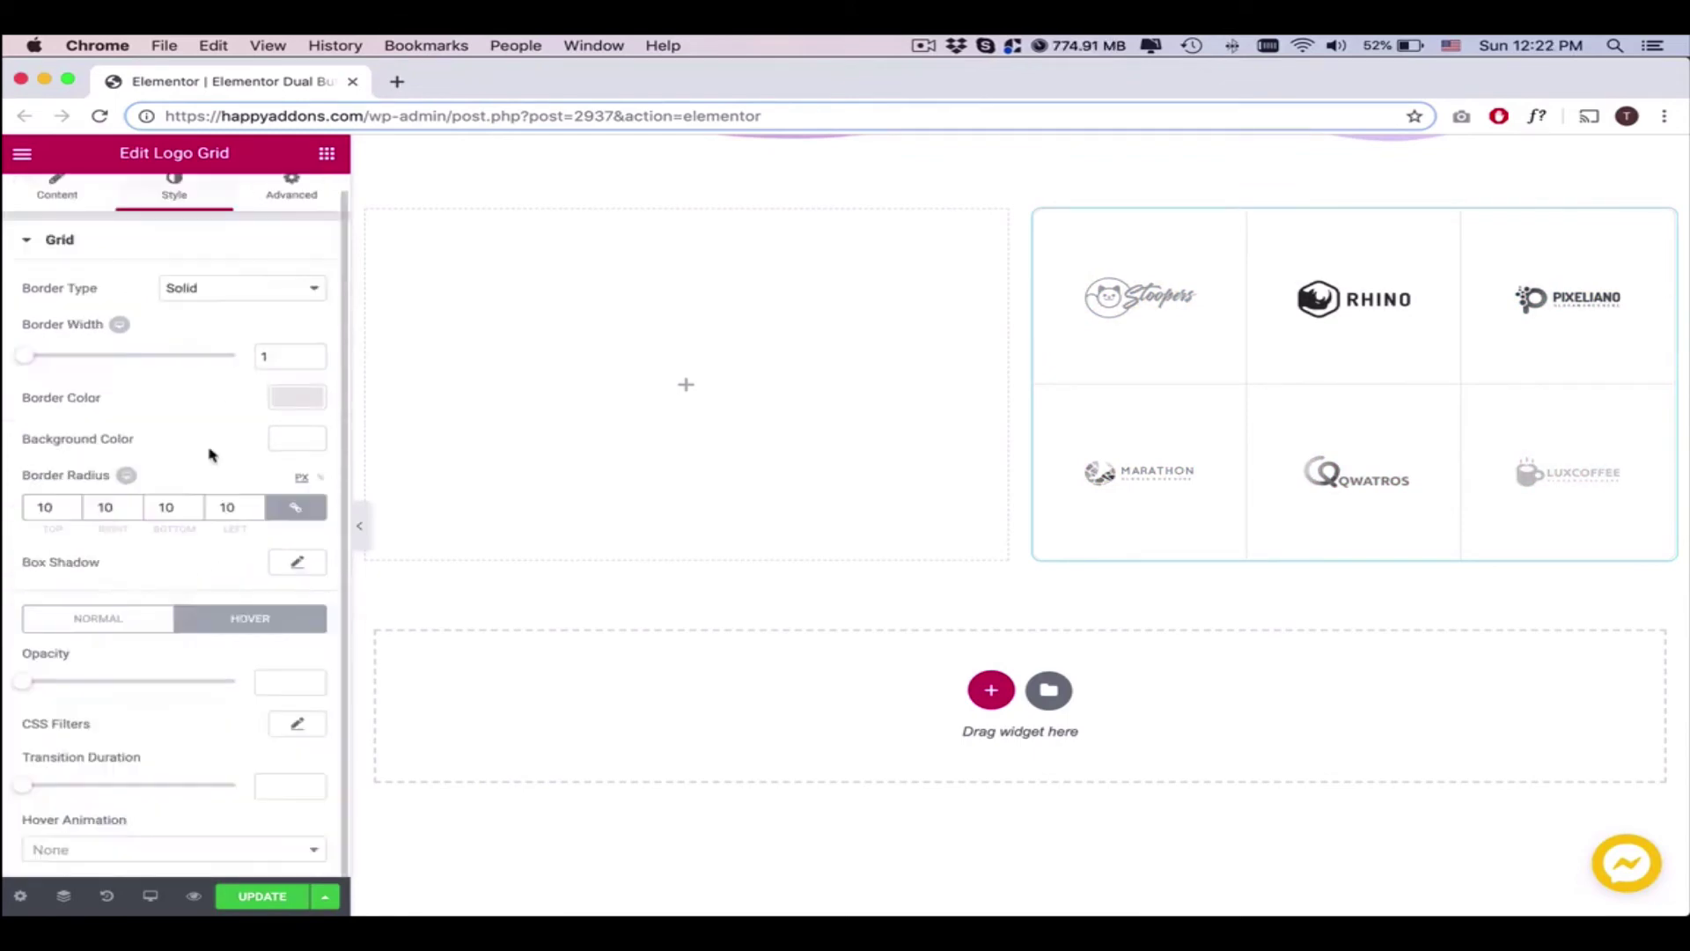
{"action": "left_click", "coordinate": [296, 723]}
{"action": "scroll", "coordinate": [227, 751], "scroll_direction": "down", "scroll_amount": 3}
{"action": "left_click", "coordinate": [226, 542]}
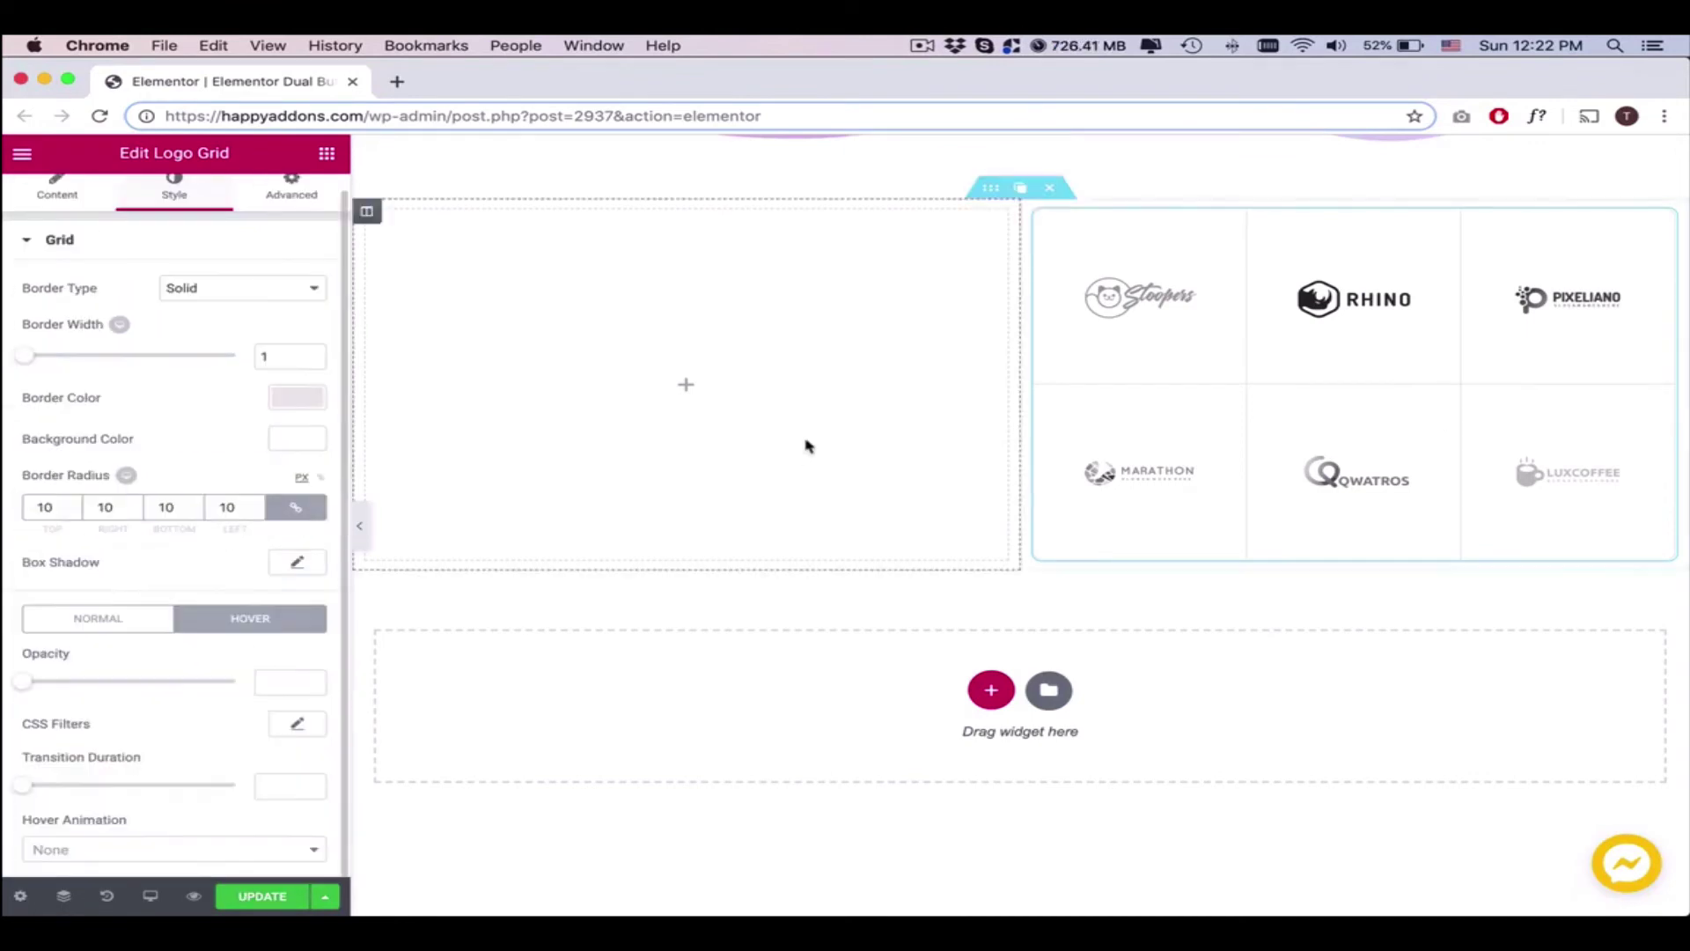
{"action": "left_click", "coordinate": [301, 564]}
{"action": "left_click", "coordinate": [202, 577]}
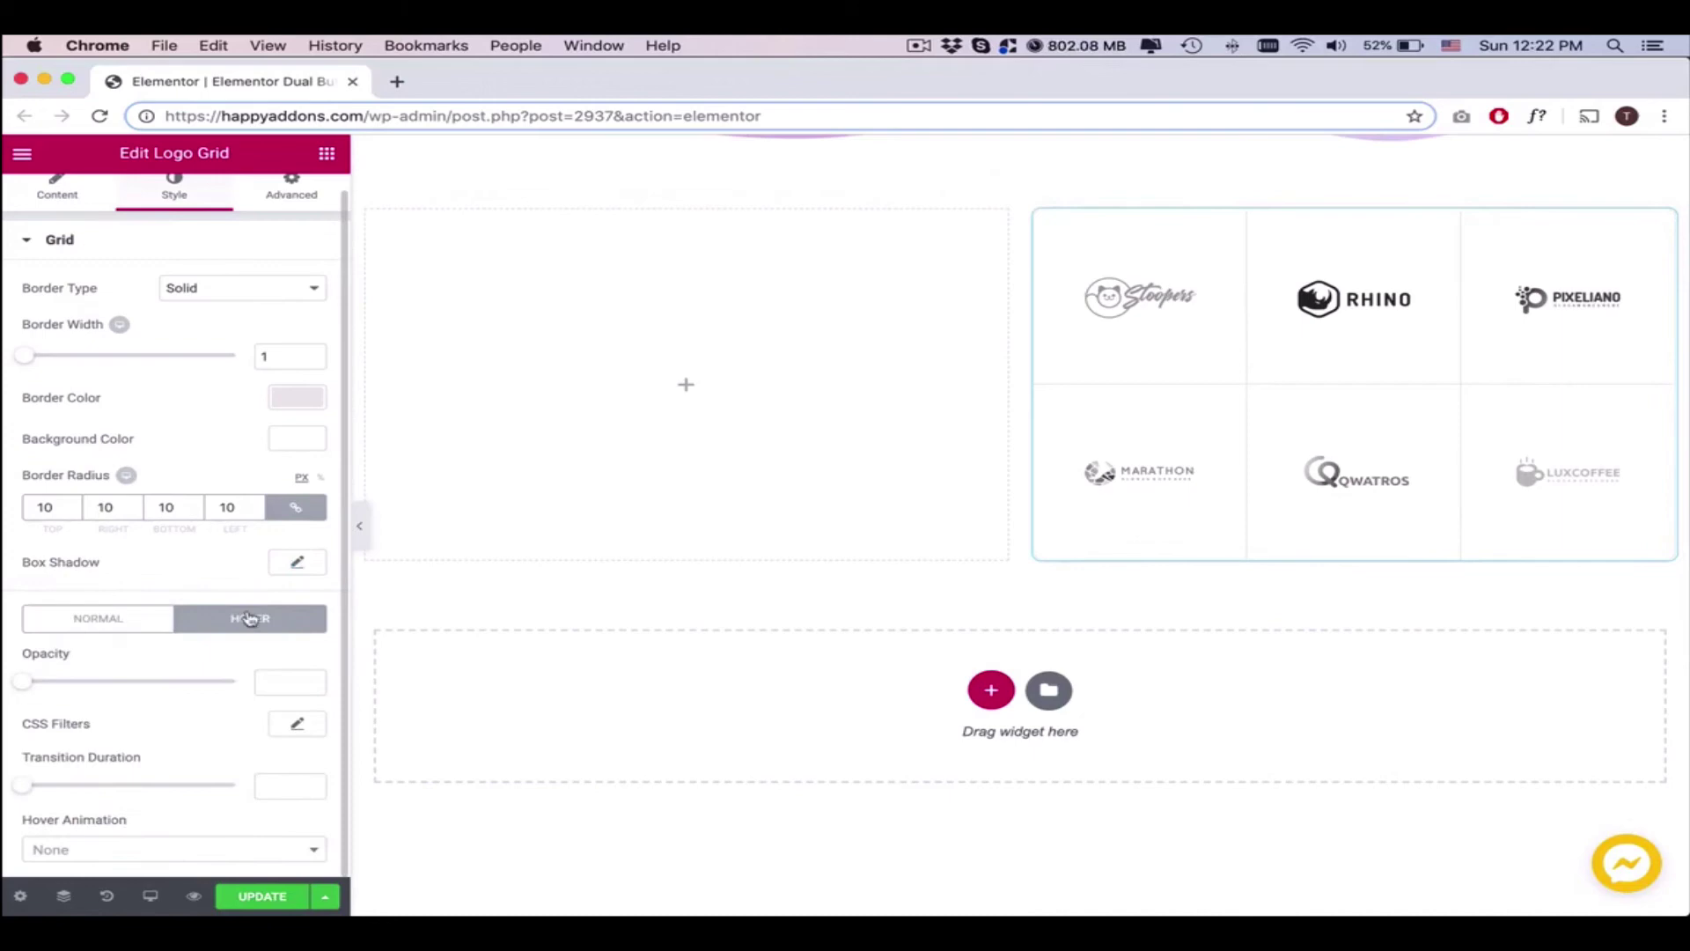
{"action": "left_click", "coordinate": [298, 726]}
{"action": "scroll", "coordinate": [241, 739], "scroll_direction": "down", "scroll_amount": 3}
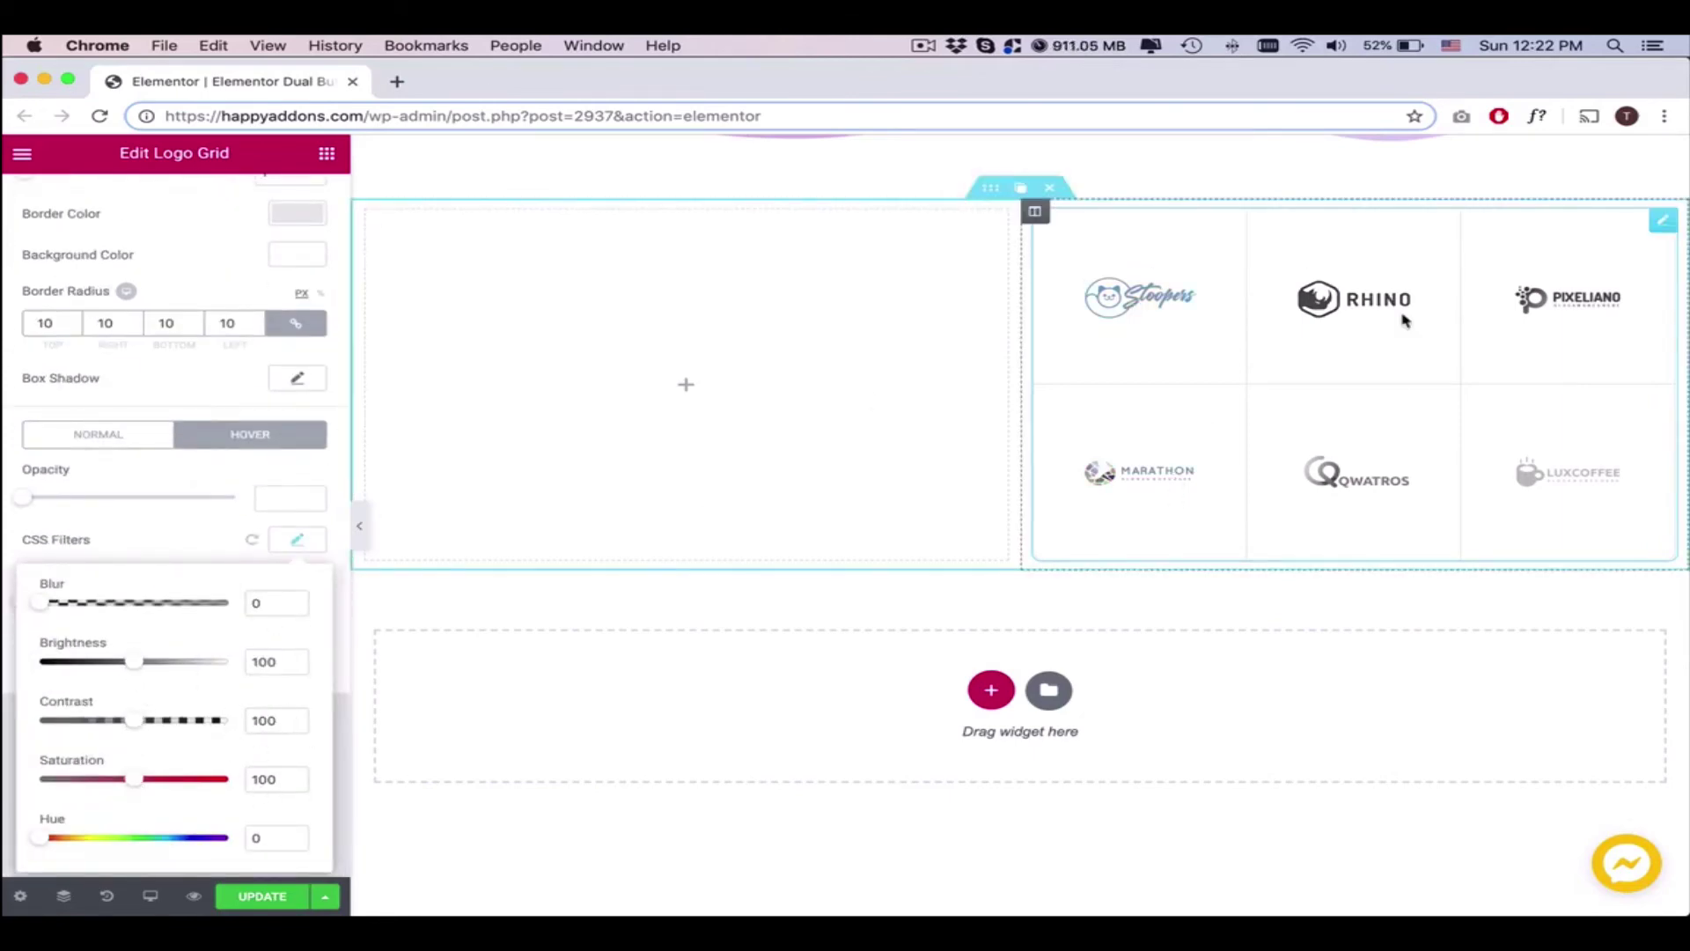
{"action": "left_click", "coordinate": [118, 543]}
Set the hover animation to Grow after briefly trying Shrink
{"action": "left_click", "coordinate": [159, 666]}
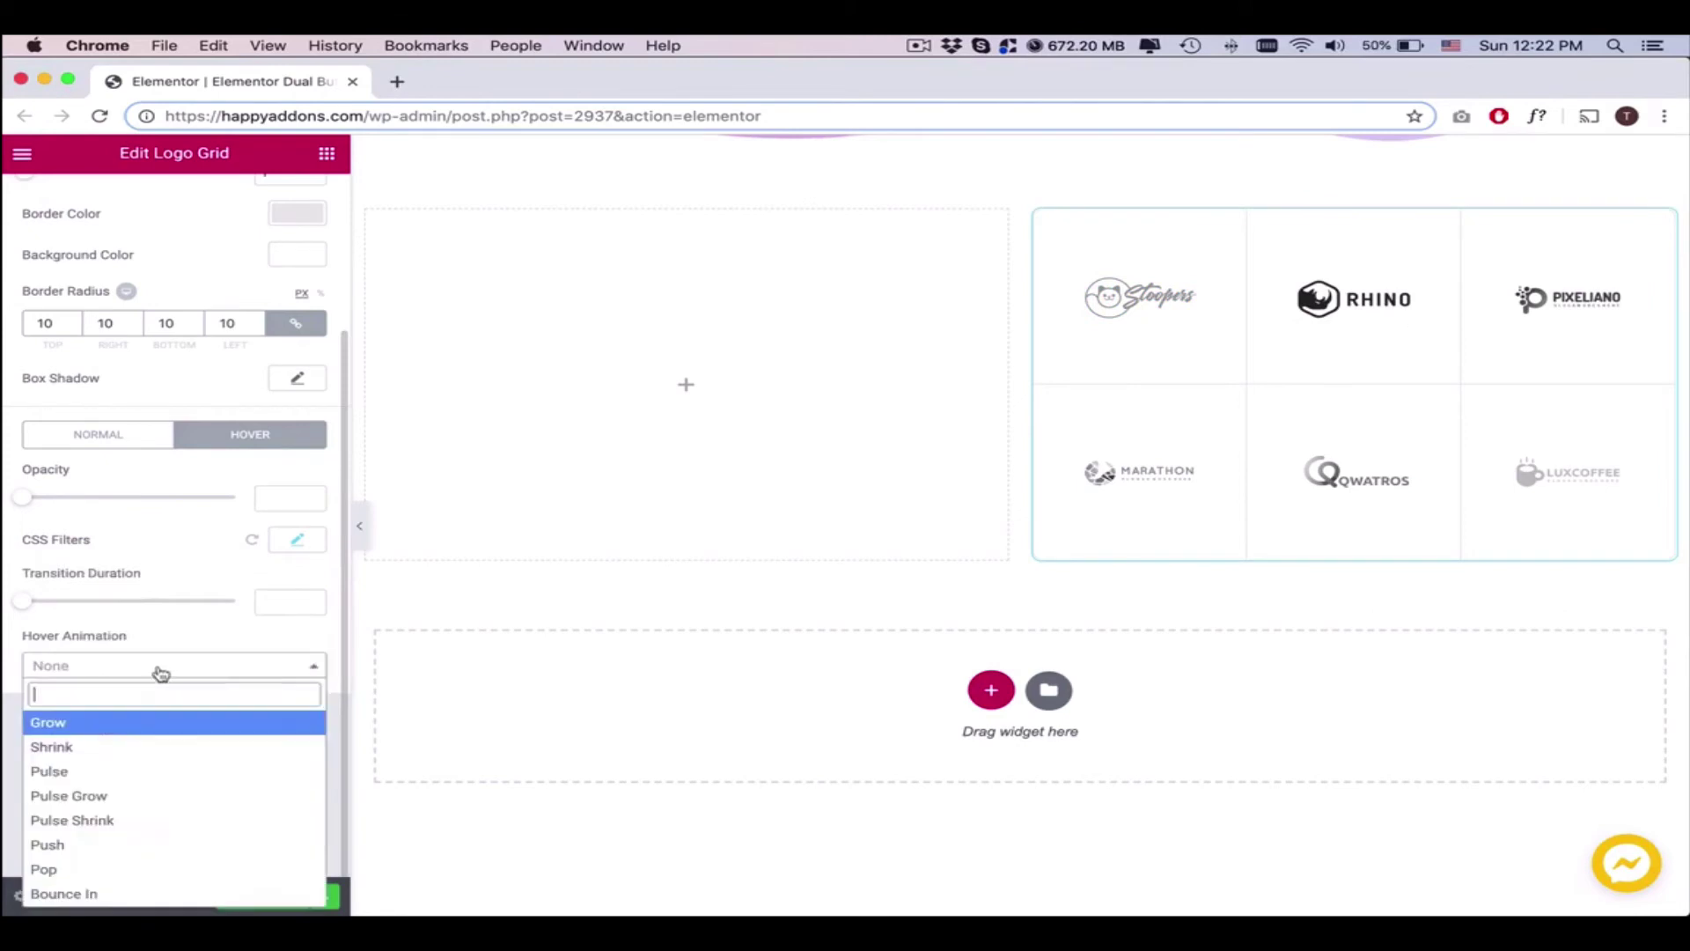
{"action": "left_click", "coordinate": [95, 728]}
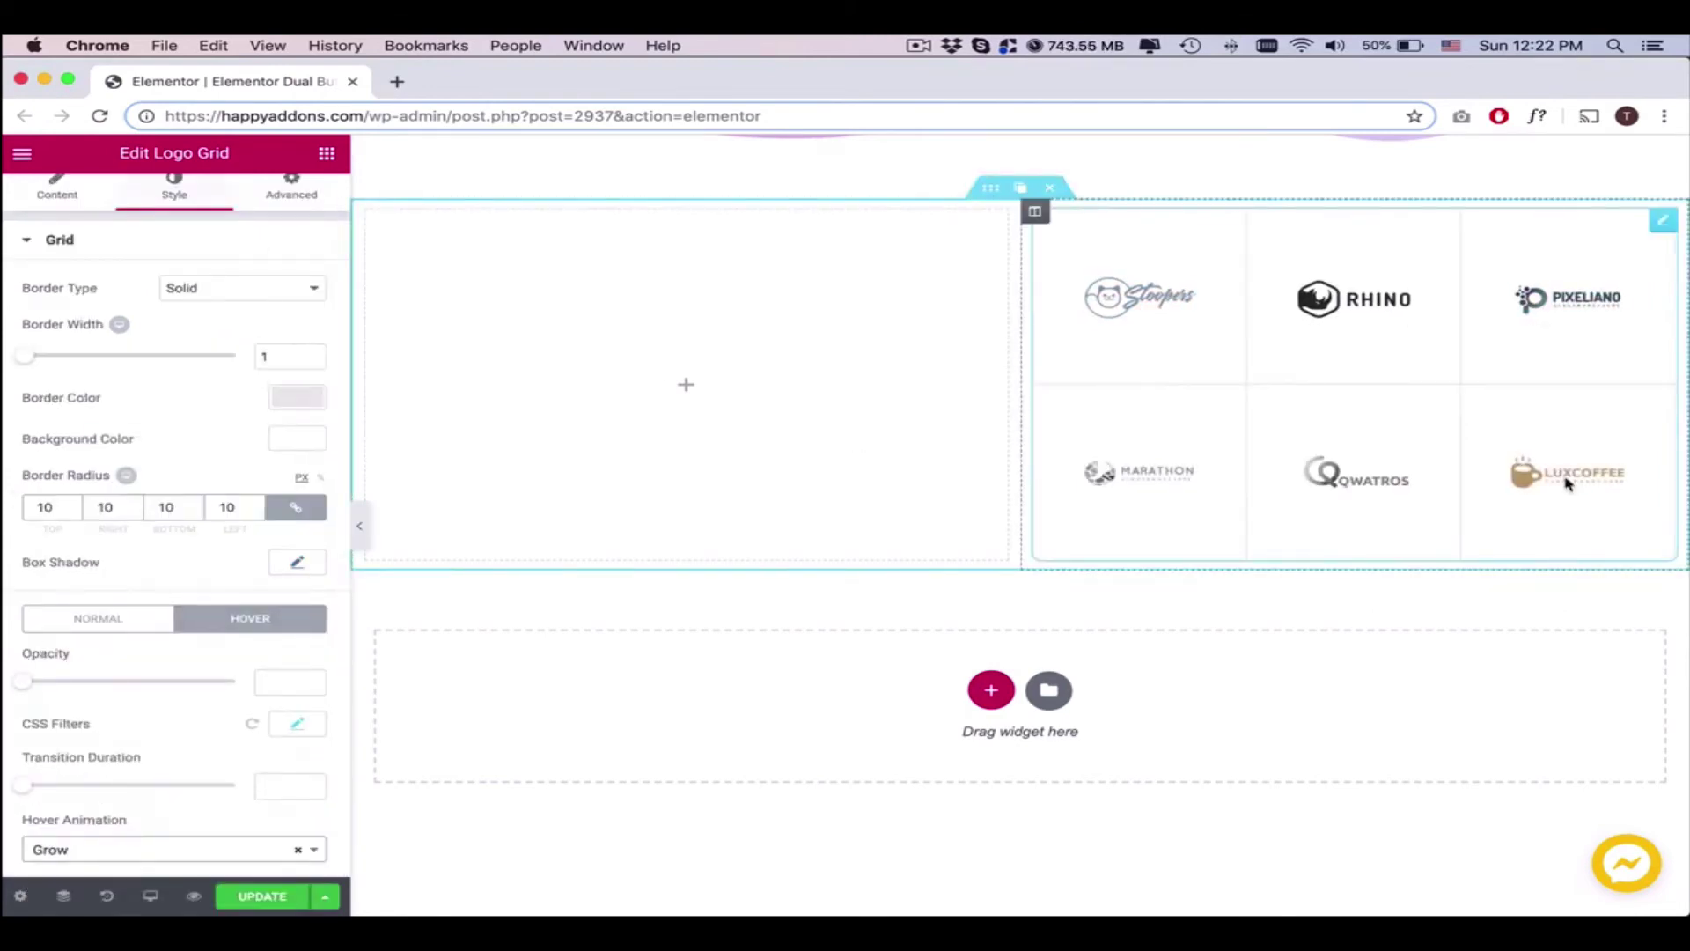
{"action": "left_click", "coordinate": [141, 860]}
{"action": "left_click", "coordinate": [81, 674]}
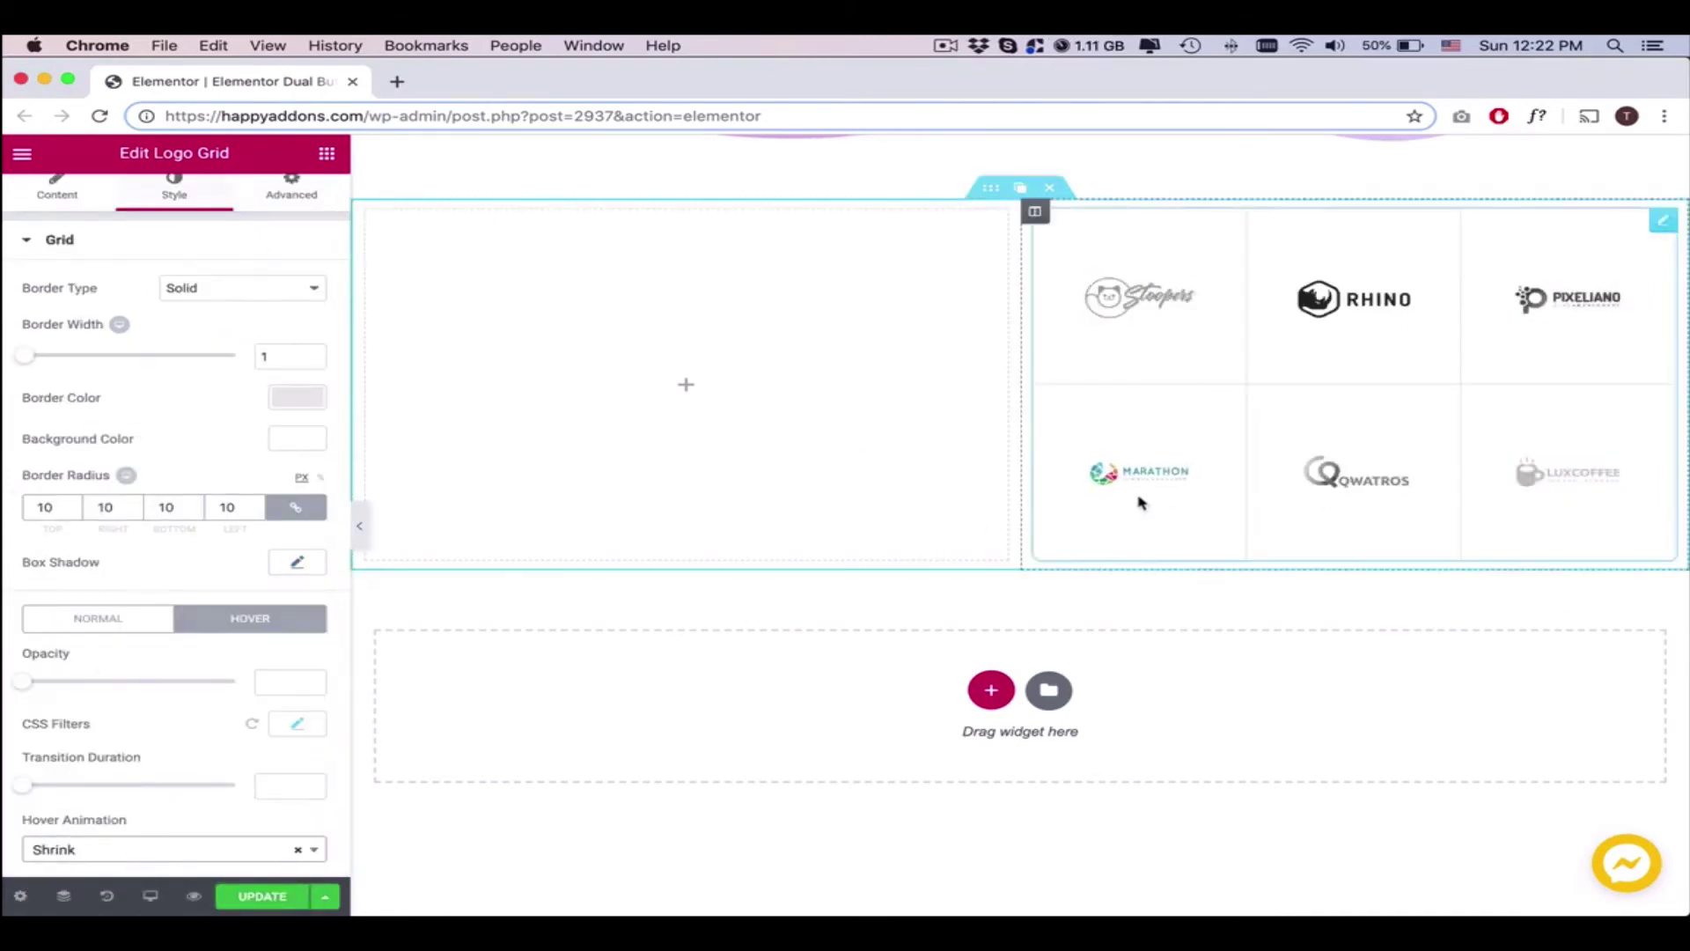
{"action": "left_click", "coordinate": [147, 851]}
{"action": "left_click", "coordinate": [66, 649]}
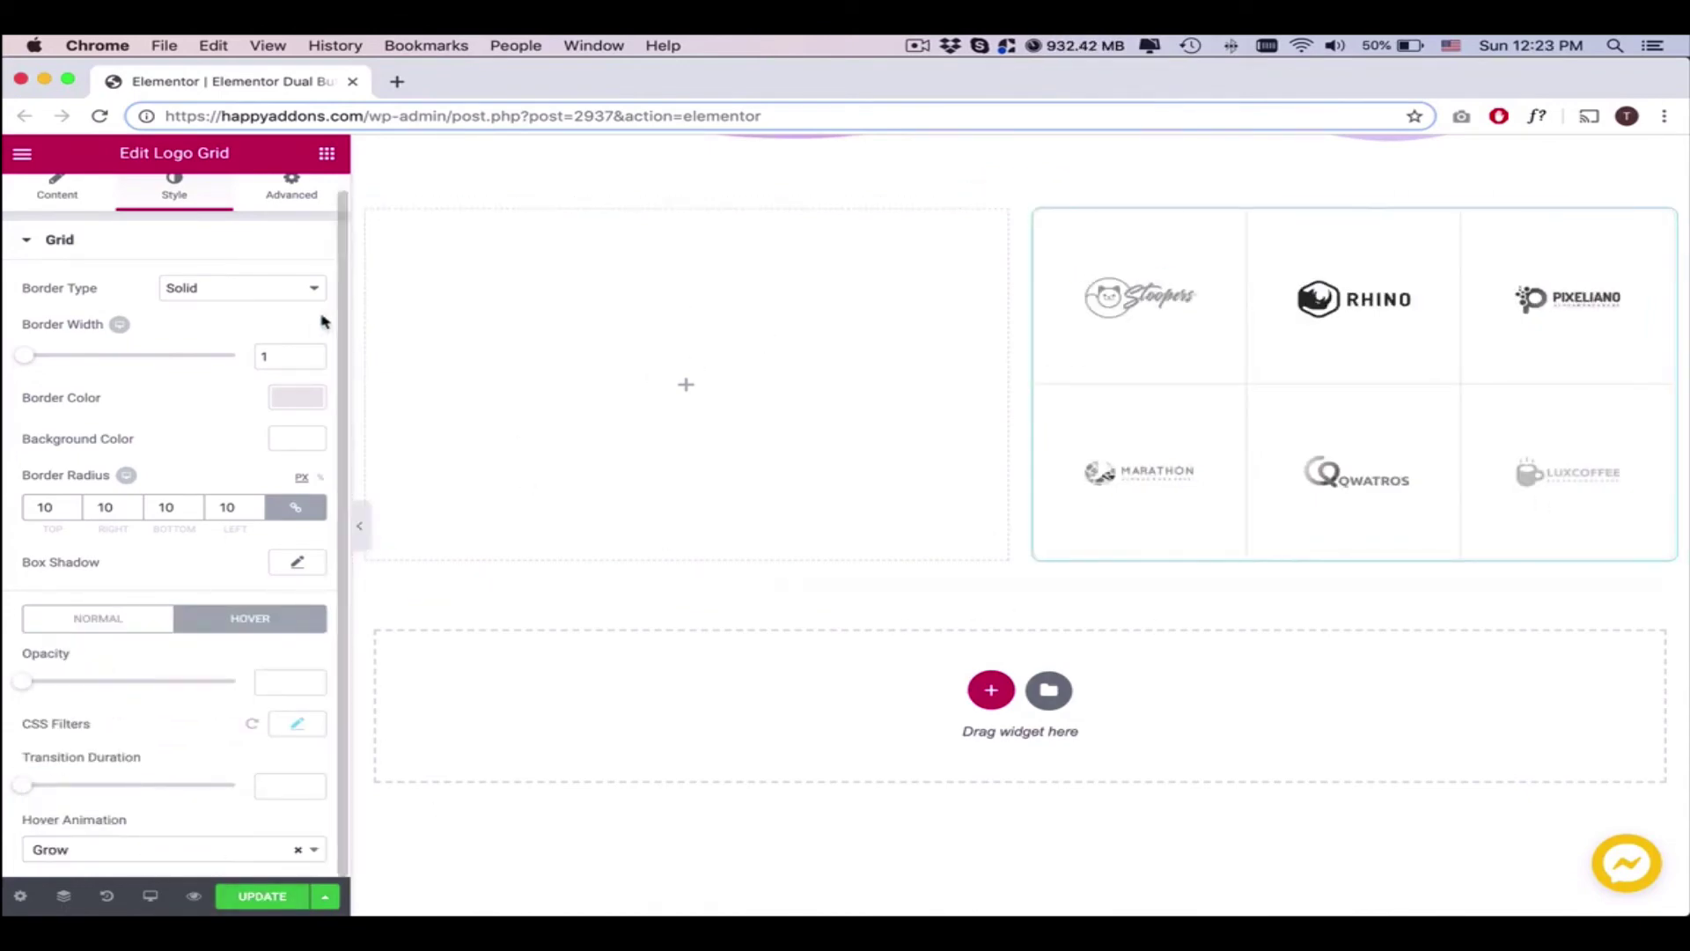
{"action": "scroll", "coordinate": [660, 555], "scroll_direction": "down", "scroll_amount": 2}
{"action": "scroll", "coordinate": [905, 578], "scroll_direction": "up", "scroll_amount": 7}
Save the page, add an 'Our Client' heading in the left column, and duplicate the section
{"action": "left_click", "coordinate": [261, 896]}
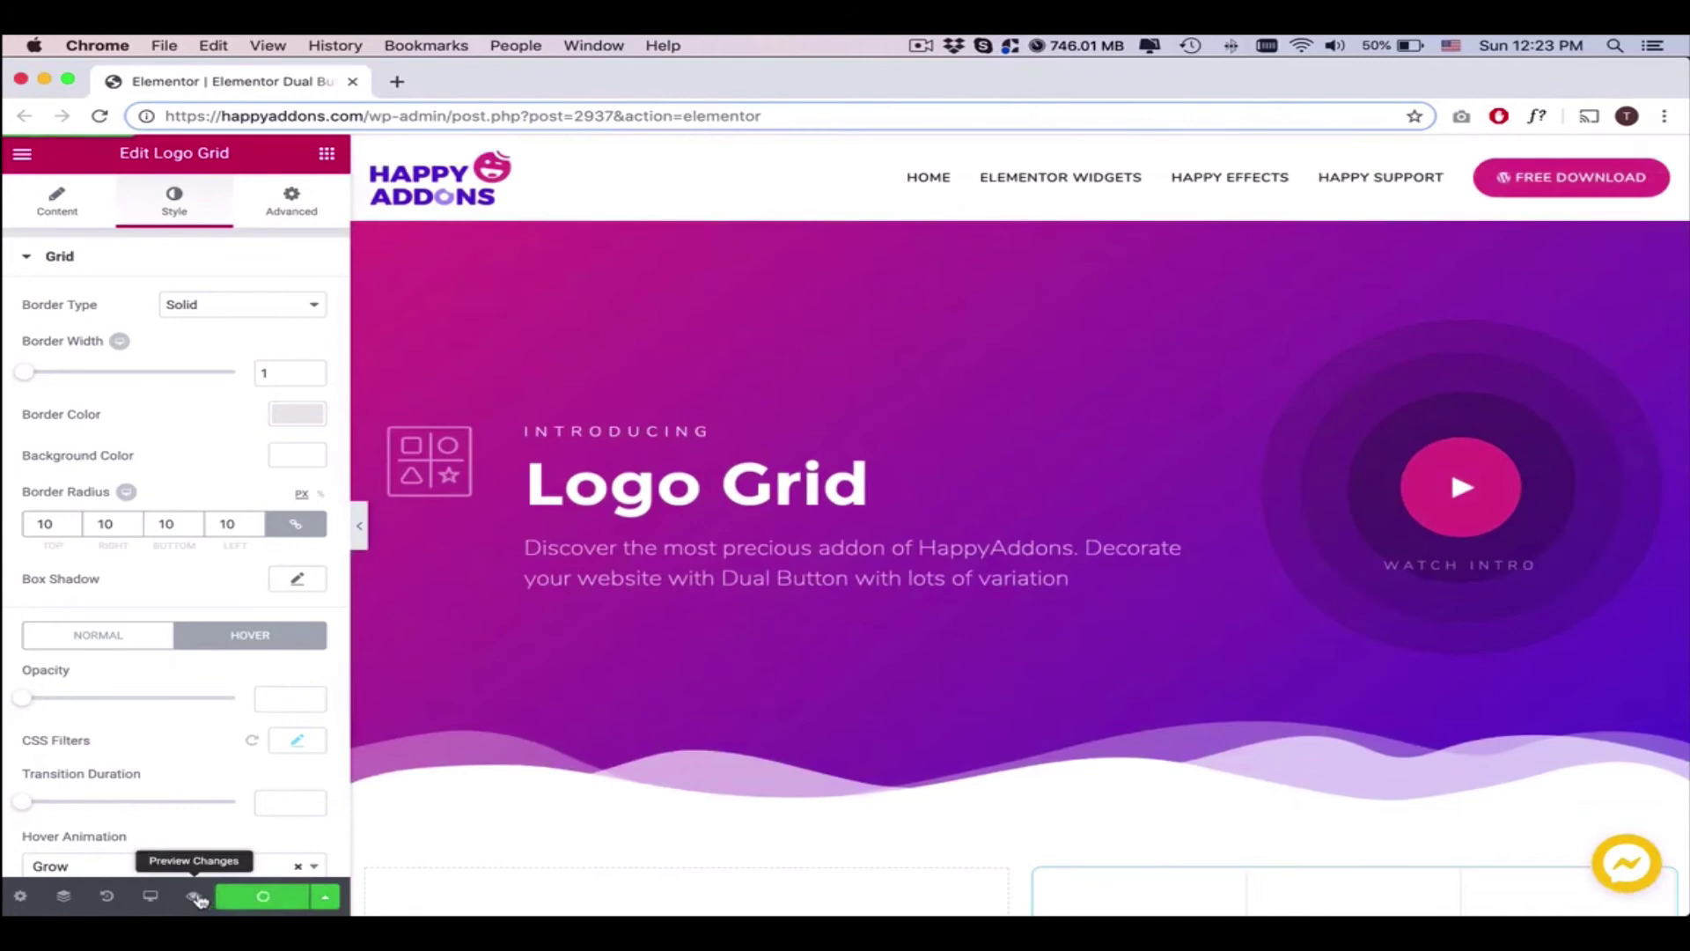
{"action": "scroll", "coordinate": [576, 701], "scroll_direction": "down", "scroll_amount": 2}
{"action": "scroll", "coordinate": [577, 700], "scroll_direction": "down", "scroll_amount": 3}
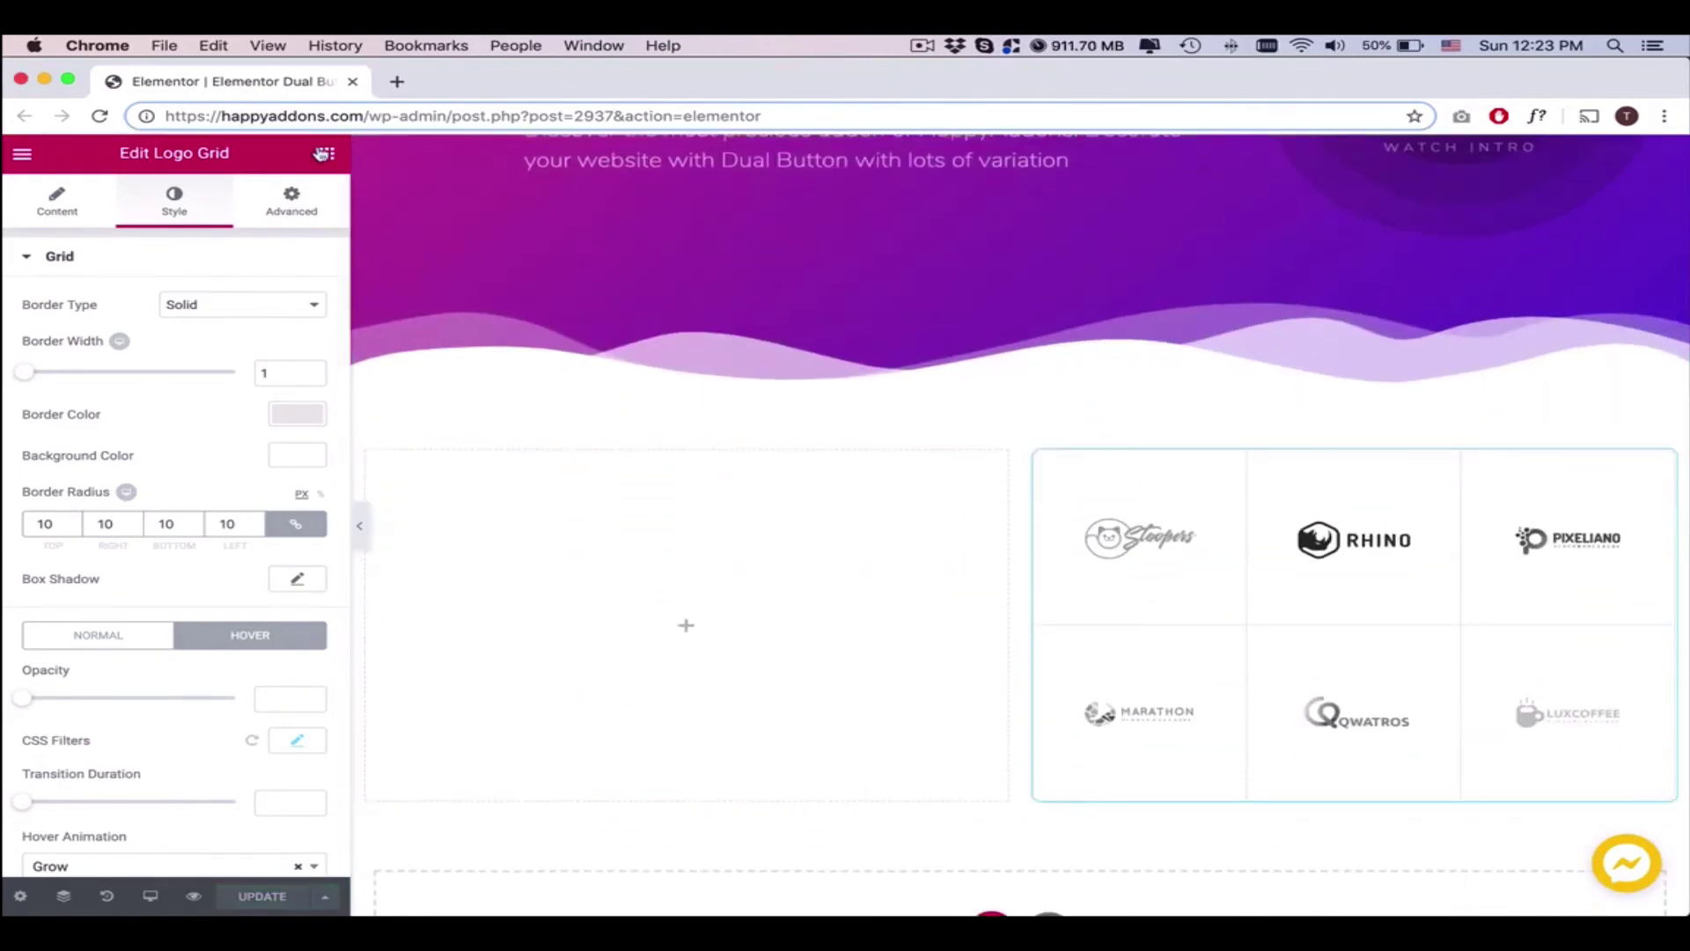
{"action": "left_click", "coordinate": [461, 573]}
{"action": "mouse_move", "coordinate": [262, 361]}
{"action": "left_mouse_down"}
{"action": "mouse_move", "coordinate": [725, 634]}
{"action": "mouse_move", "coordinate": [628, 520]}
{"action": "left_mouse_up"}
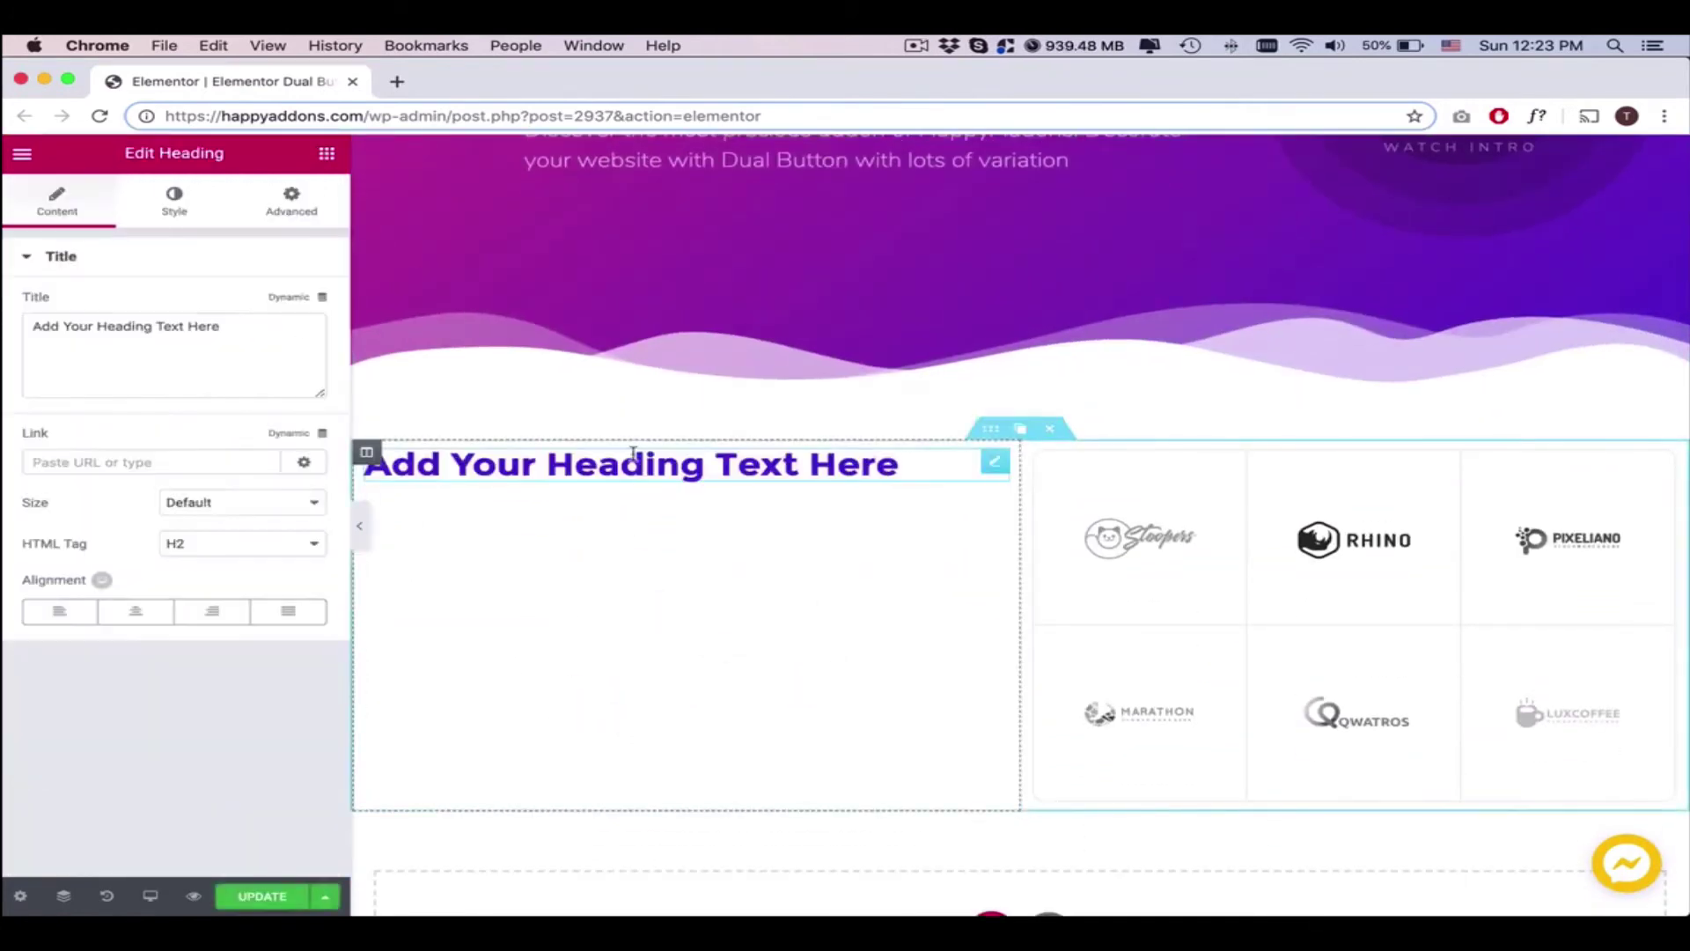
{"action": "triple_click", "coordinate": [635, 454]}
{"action": "type", "text": "Our Client"}
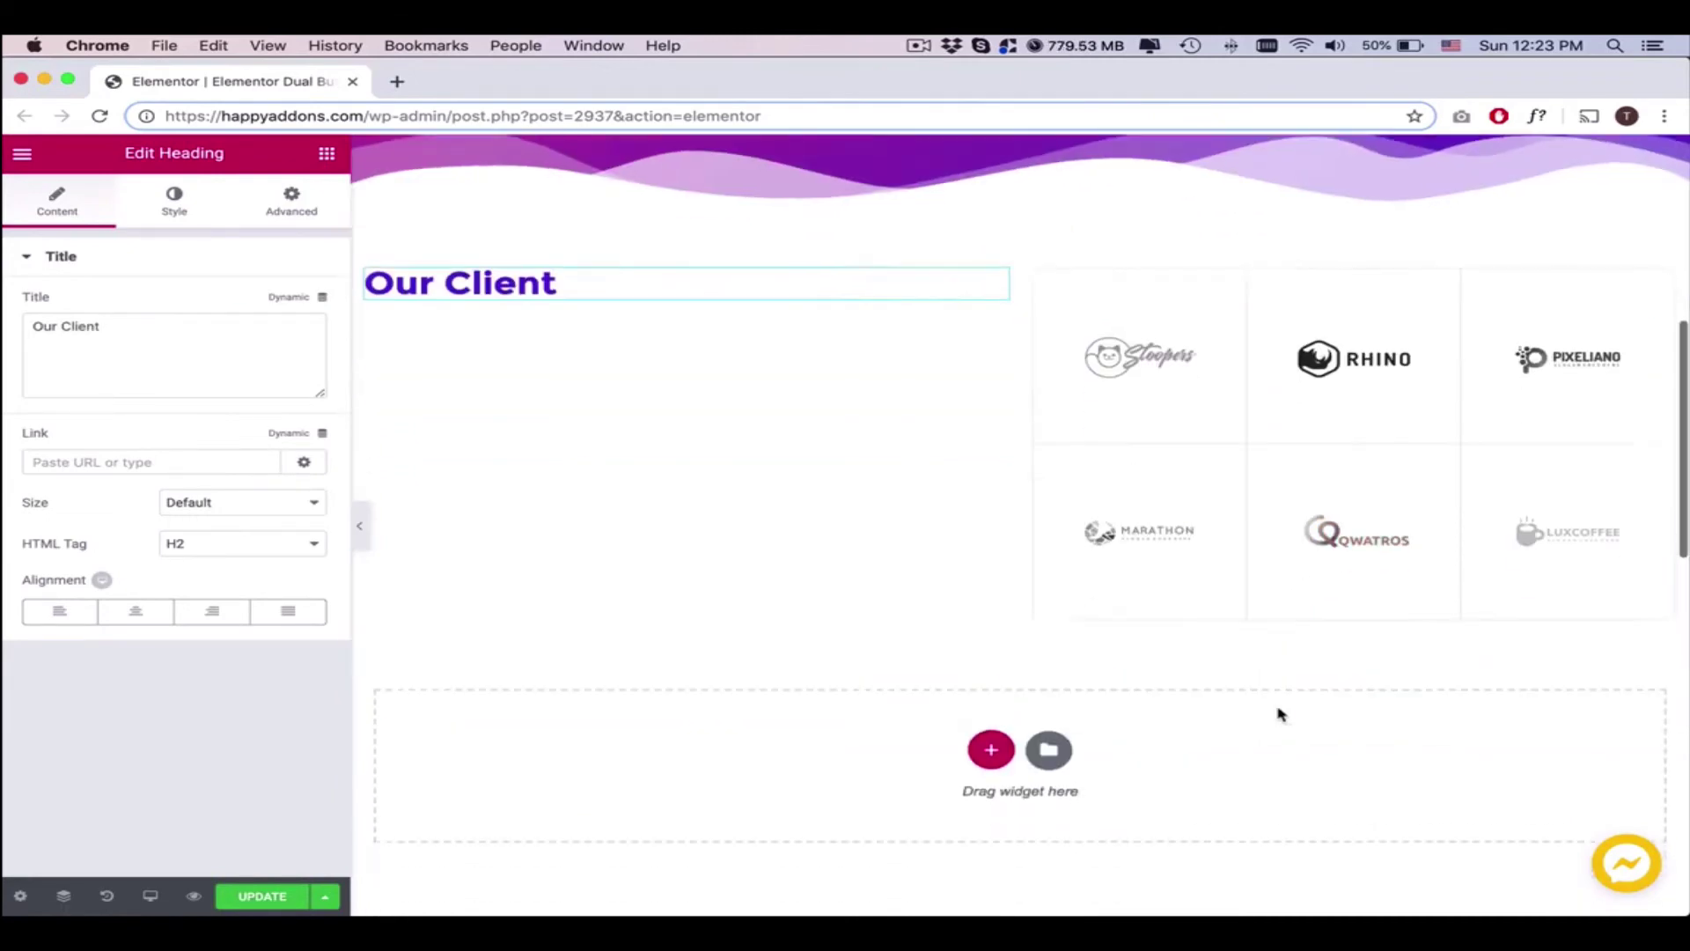
{"action": "scroll", "coordinate": [1254, 711], "scroll_direction": "up", "scroll_amount": 3}
{"action": "scroll", "coordinate": [1122, 436], "scroll_direction": "down", "scroll_amount": 4}
{"action": "scroll", "coordinate": [1004, 198], "scroll_direction": "up", "scroll_amount": 1}
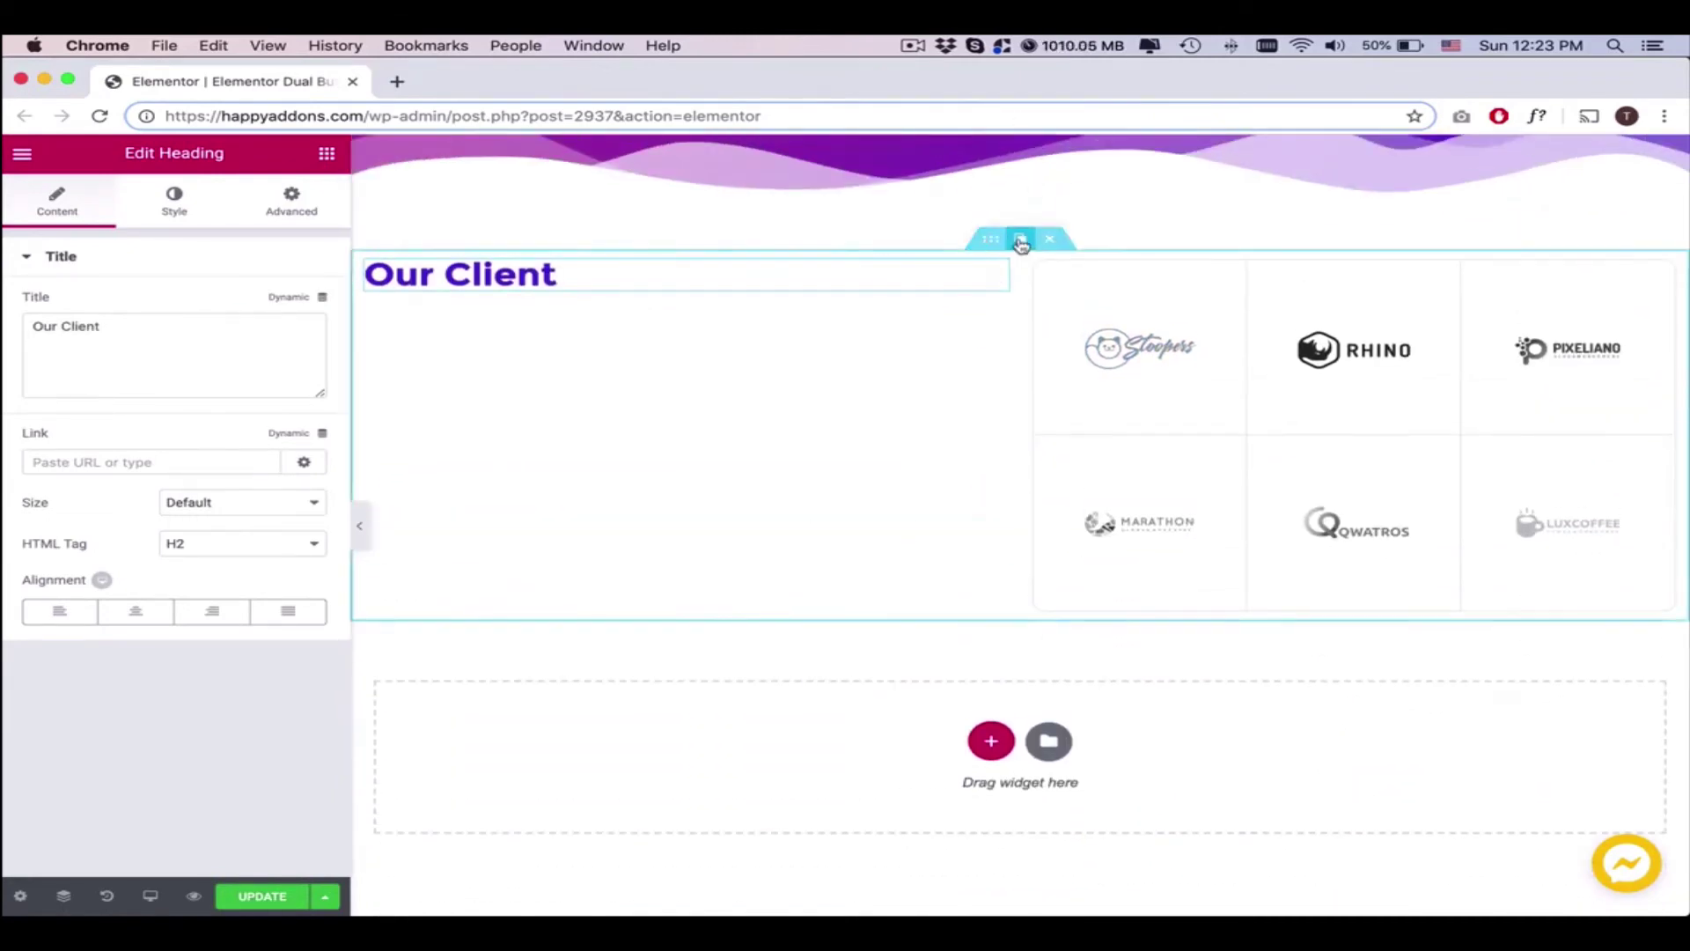
{"action": "left_click", "coordinate": [1021, 243]}
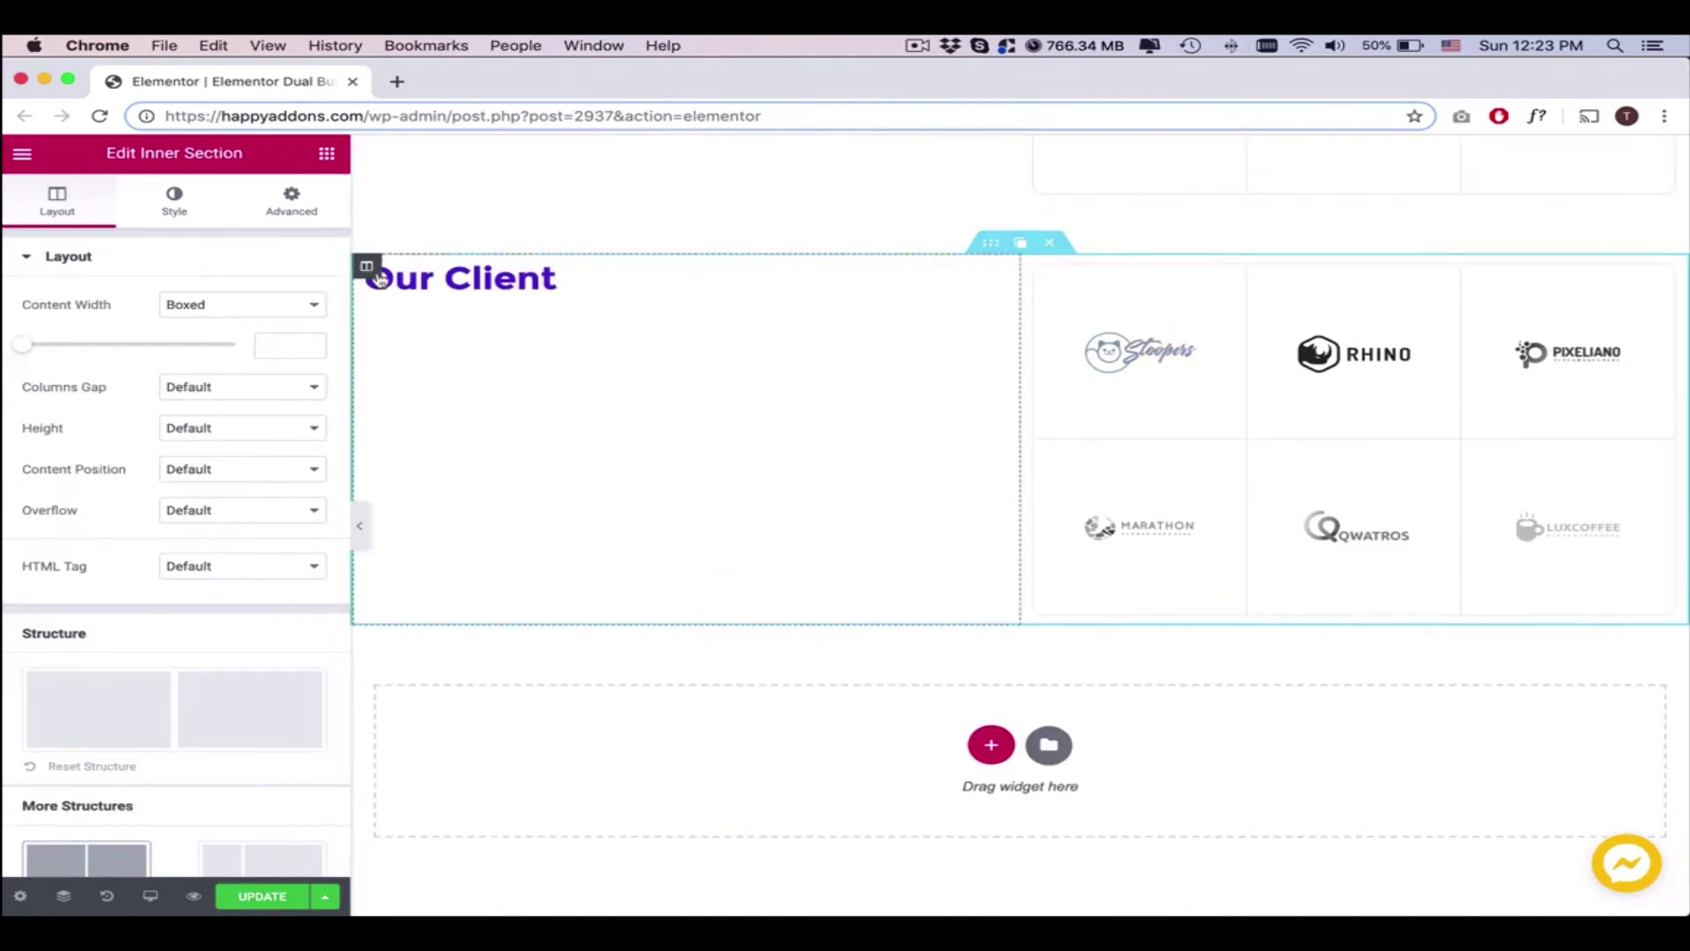
Delete the copied section's heading column and preview the result
{"action": "left_click", "coordinate": [455, 271]}
{"action": "scroll", "coordinate": [1289, 676], "scroll_direction": "up", "scroll_amount": 2}
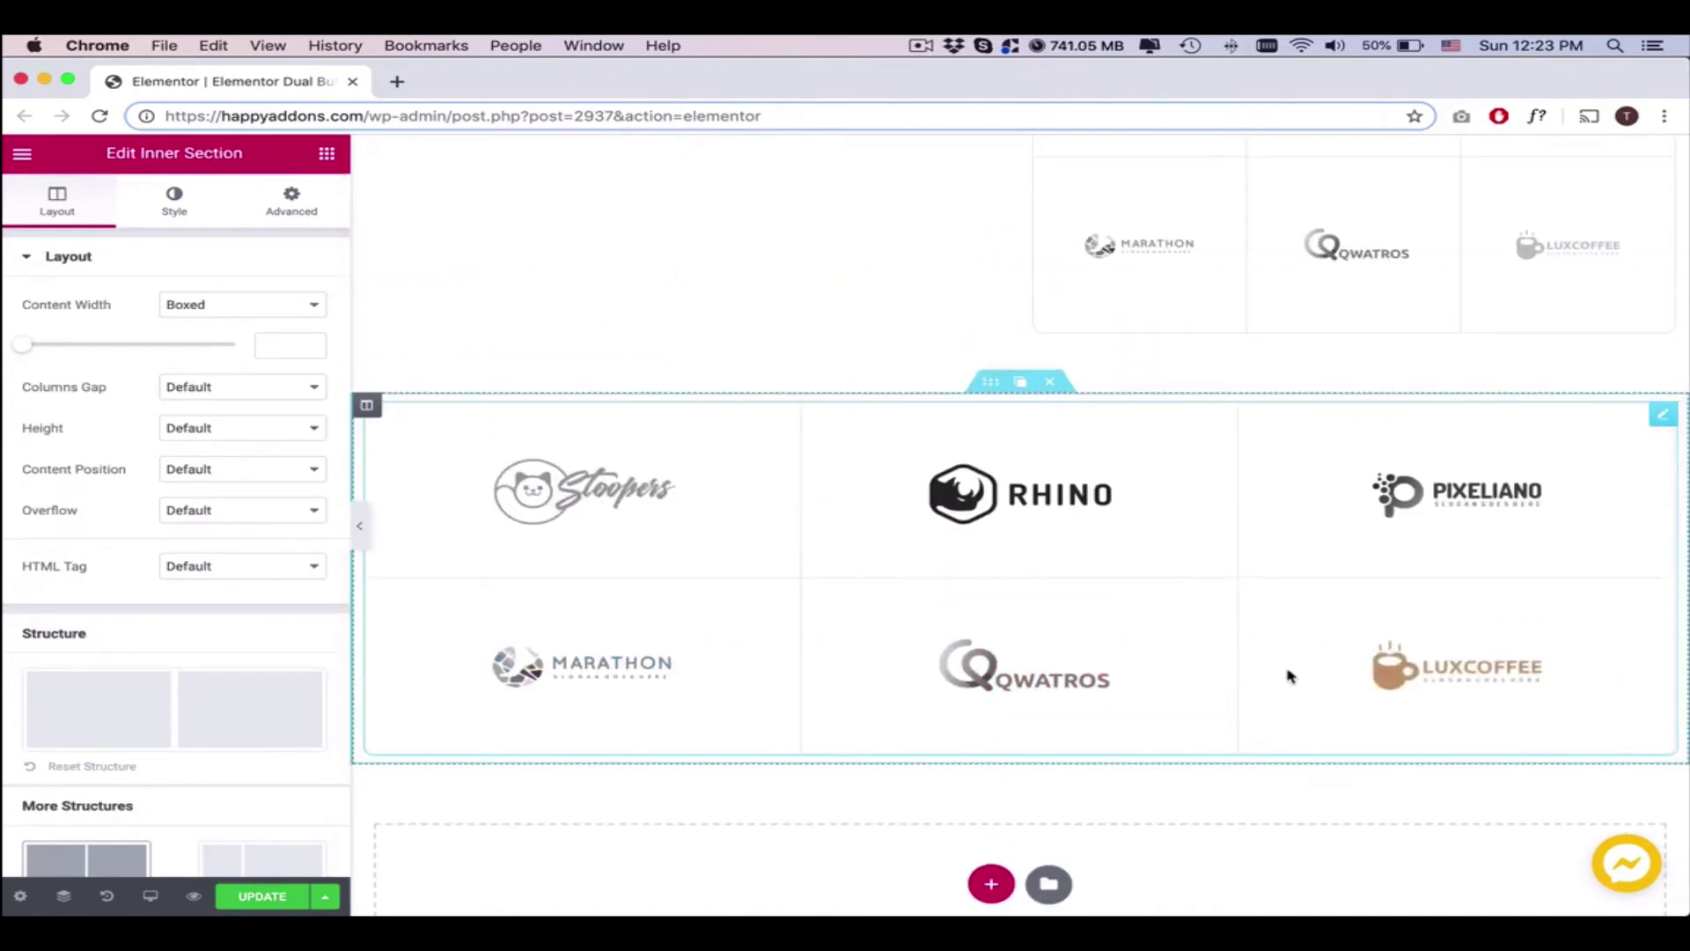
{"action": "left_click", "coordinate": [358, 526]}
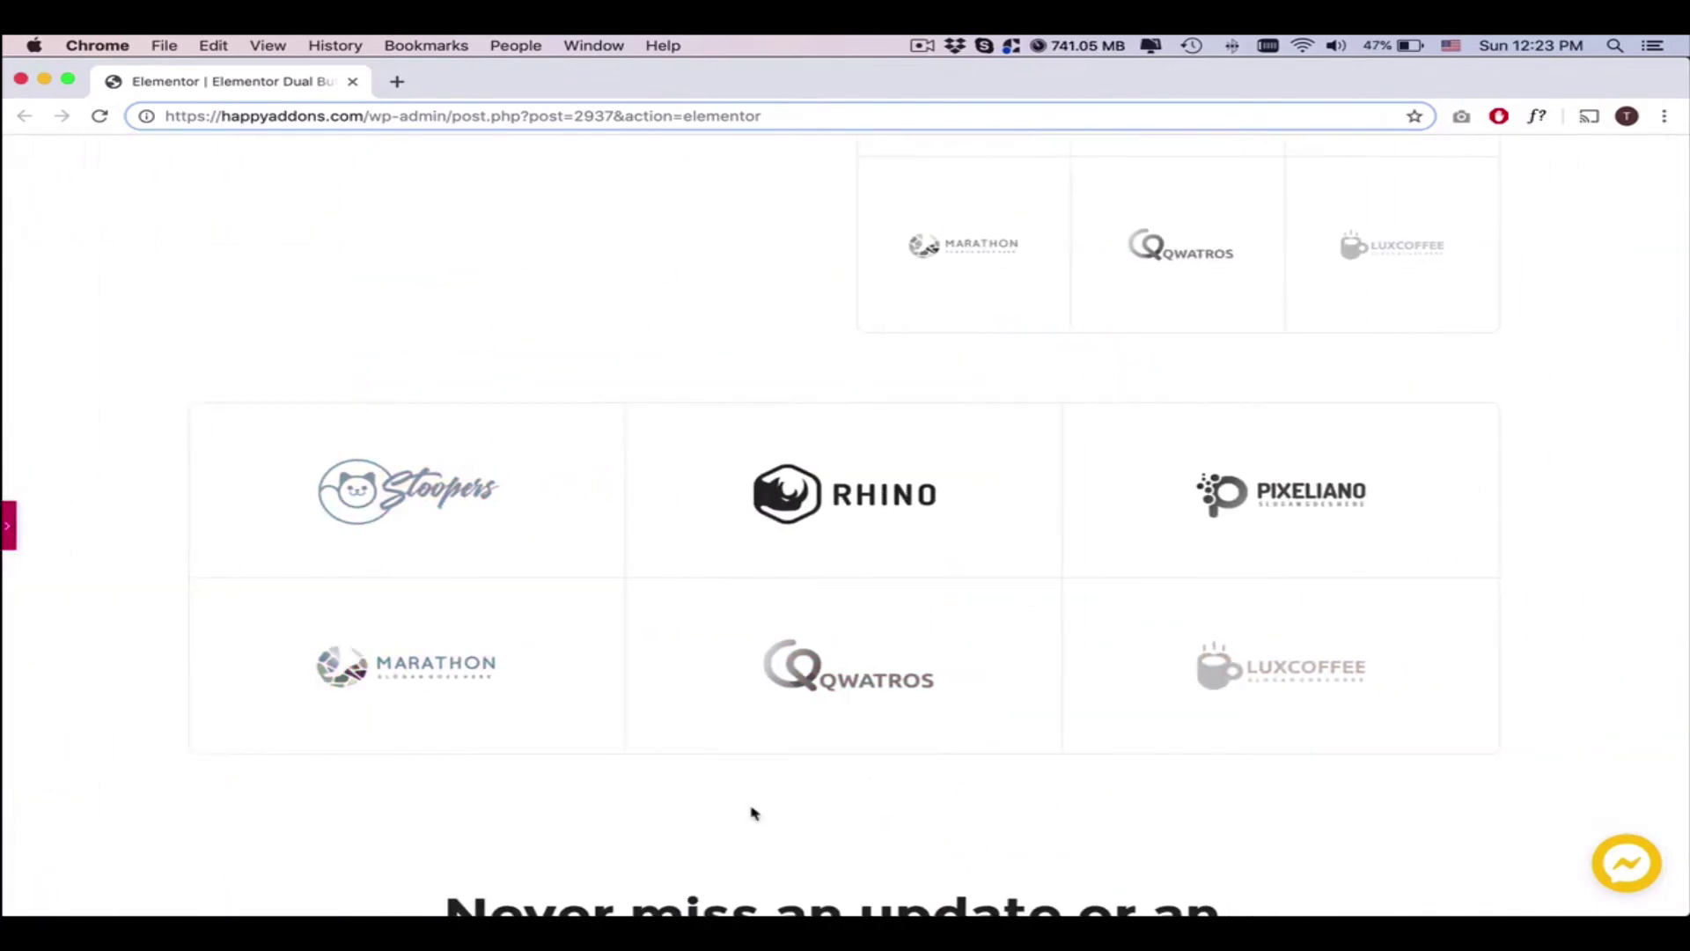
{"action": "left_click", "coordinate": [8, 526]}
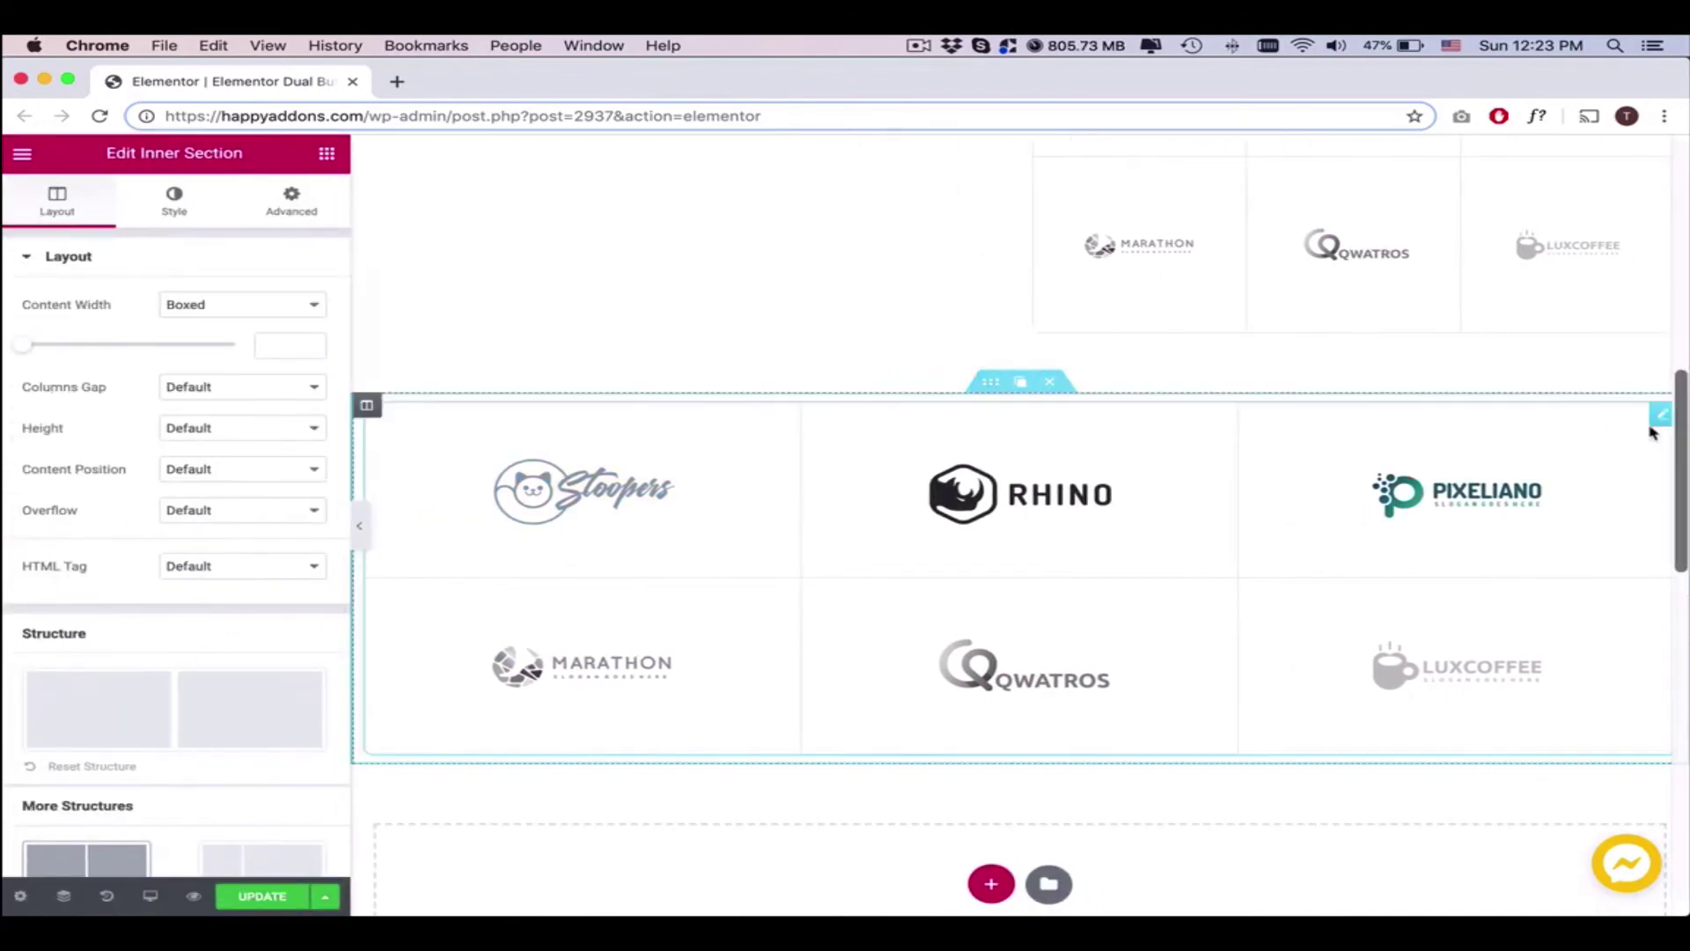
Set the new logo grid to Box layout with 6 columns and preview the page
{"action": "left_click", "coordinate": [1651, 423]}
{"action": "left_click", "coordinate": [140, 683]}
{"action": "left_click", "coordinate": [202, 410]}
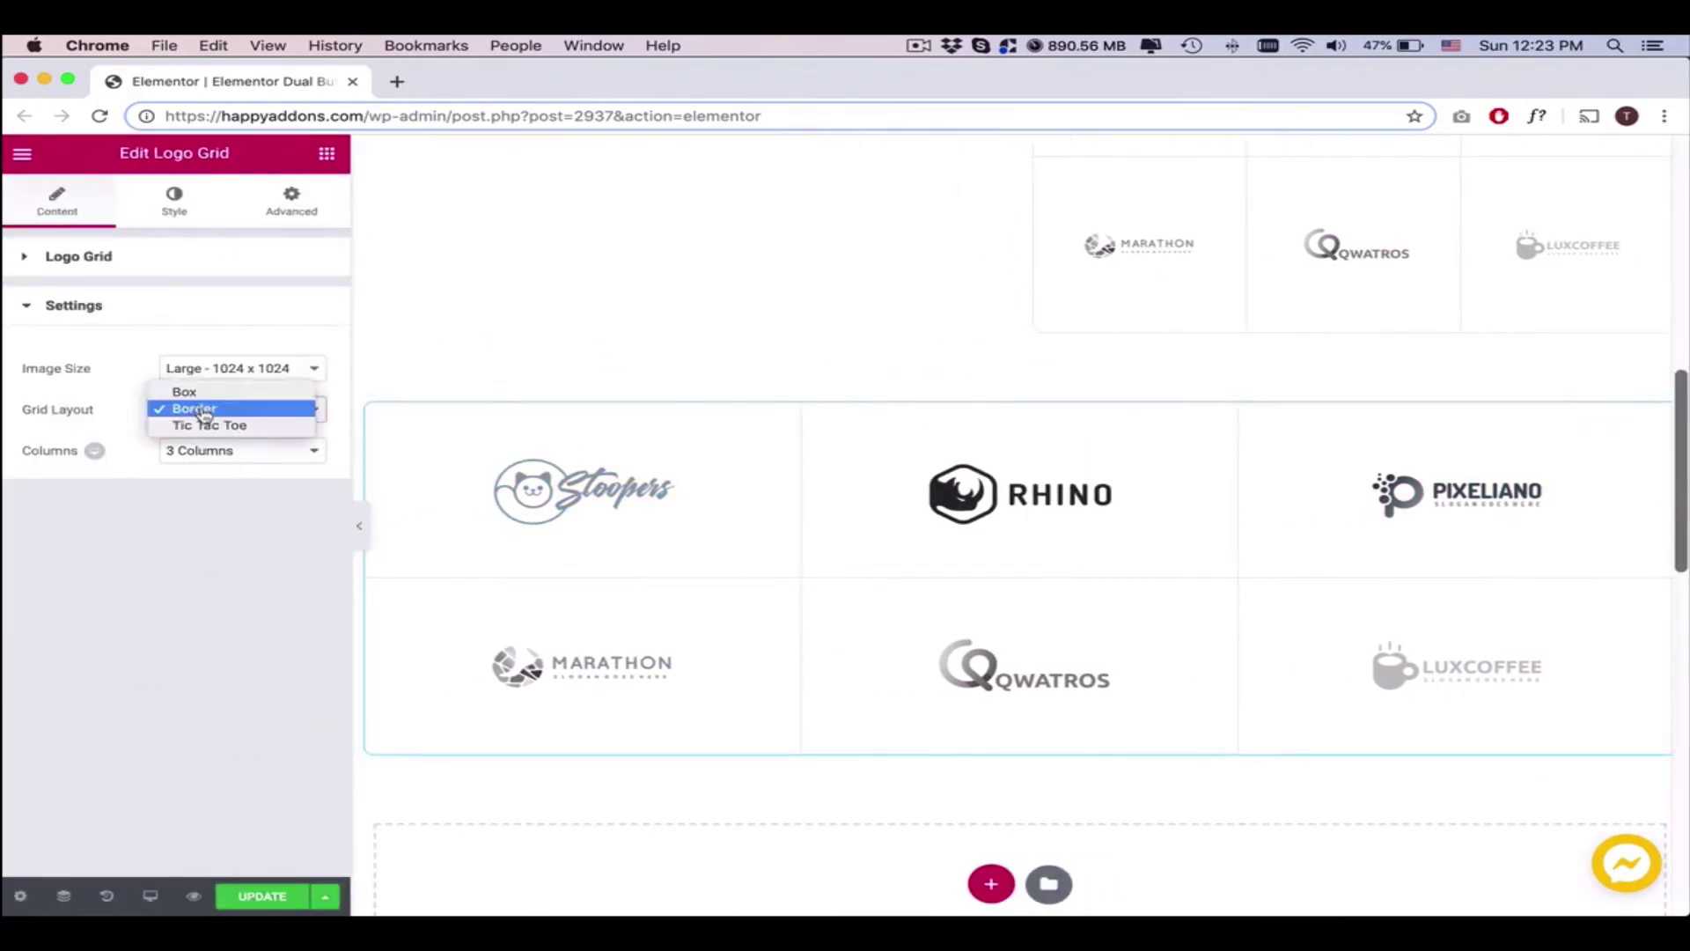
{"action": "left_click", "coordinate": [192, 394]}
{"action": "left_click", "coordinate": [230, 454]}
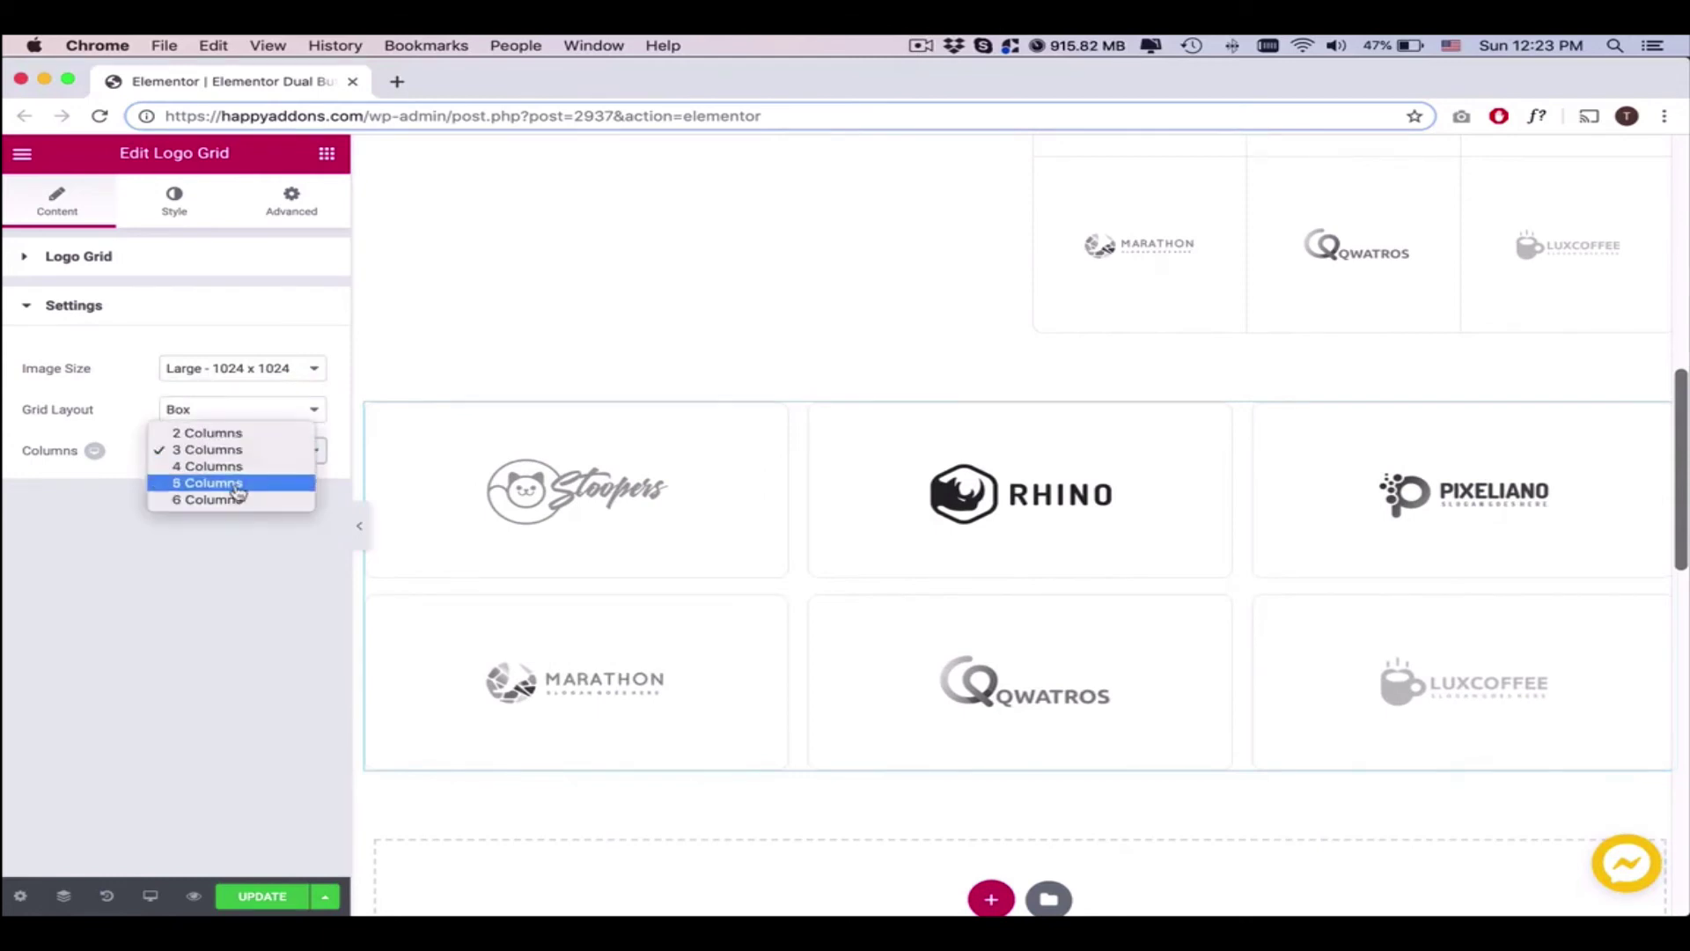
{"action": "left_click", "coordinate": [235, 501]}
{"action": "left_click", "coordinate": [355, 530]}
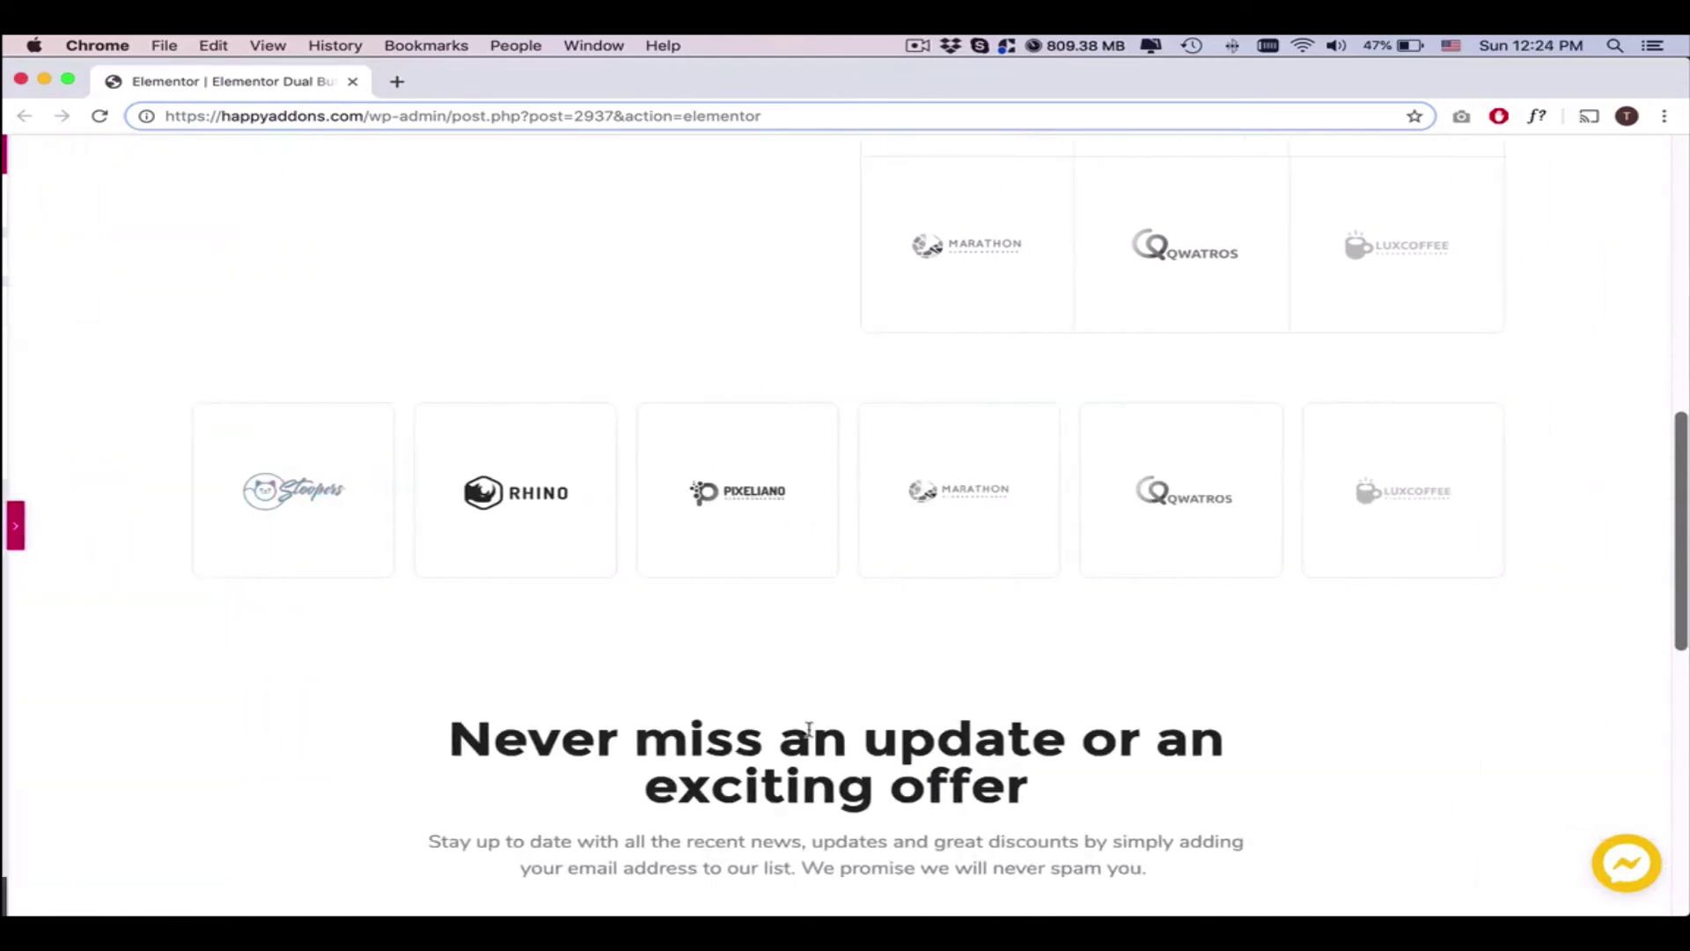
{"action": "scroll", "coordinate": [798, 736], "scroll_direction": "up", "scroll_amount": 2}
{"action": "scroll", "coordinate": [803, 641], "scroll_direction": "up", "scroll_amount": 2}
{"action": "scroll", "coordinate": [810, 683], "scroll_direction": "down", "scroll_amount": 2}
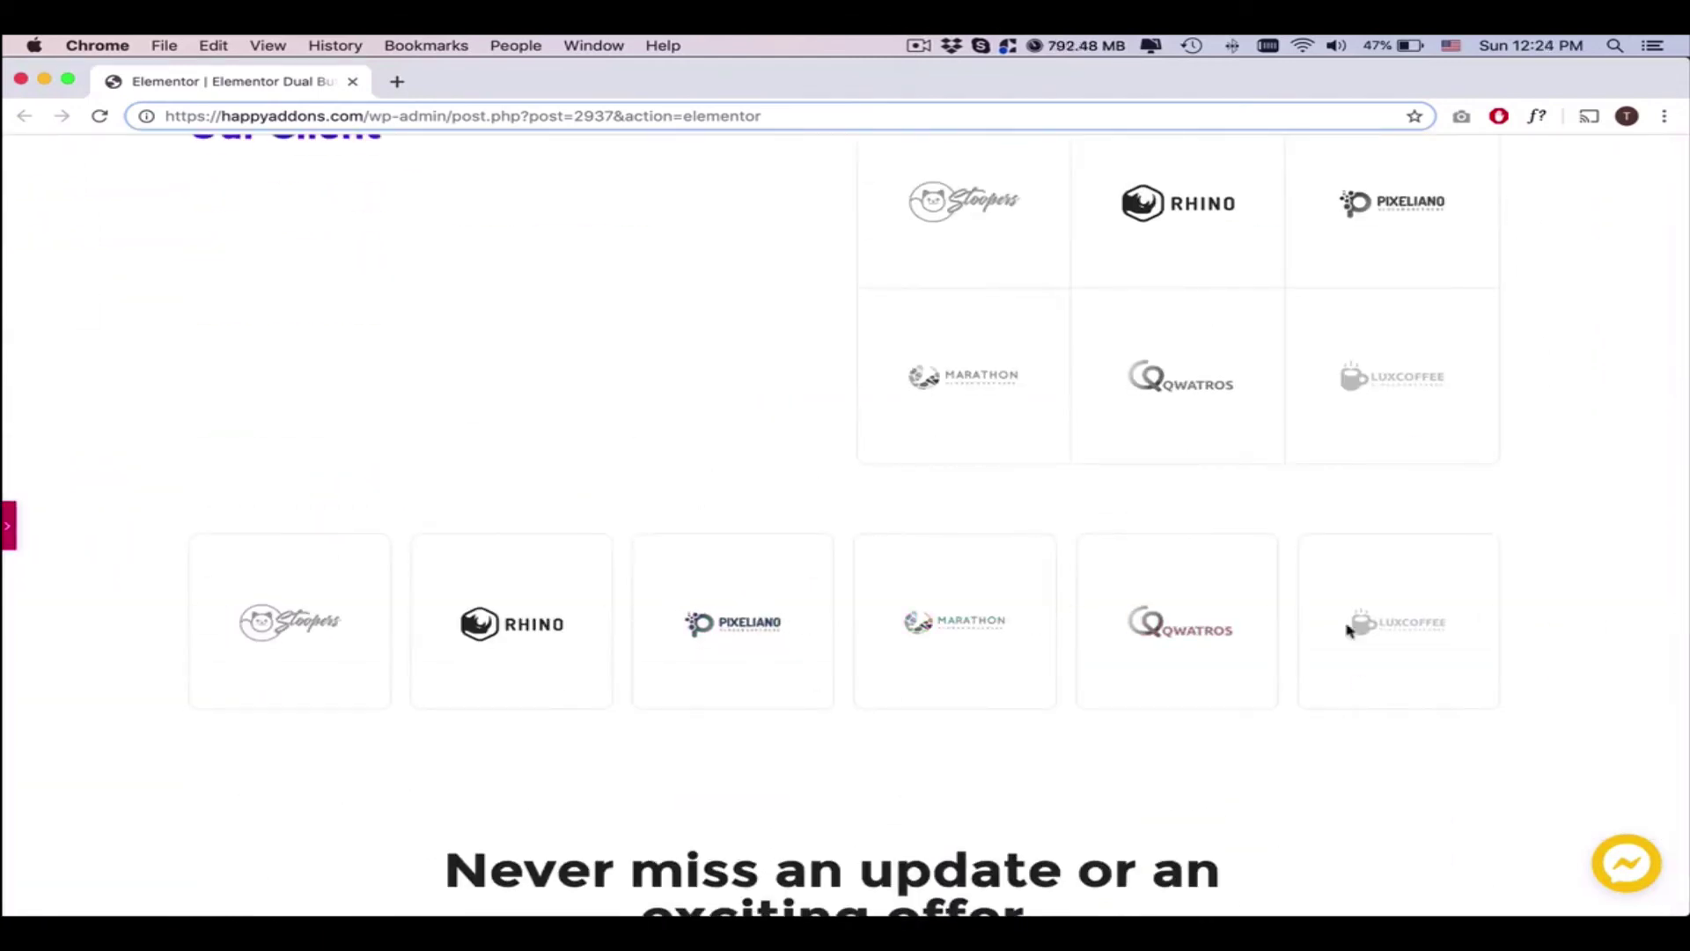
{"action": "left_click", "coordinate": [12, 526]}
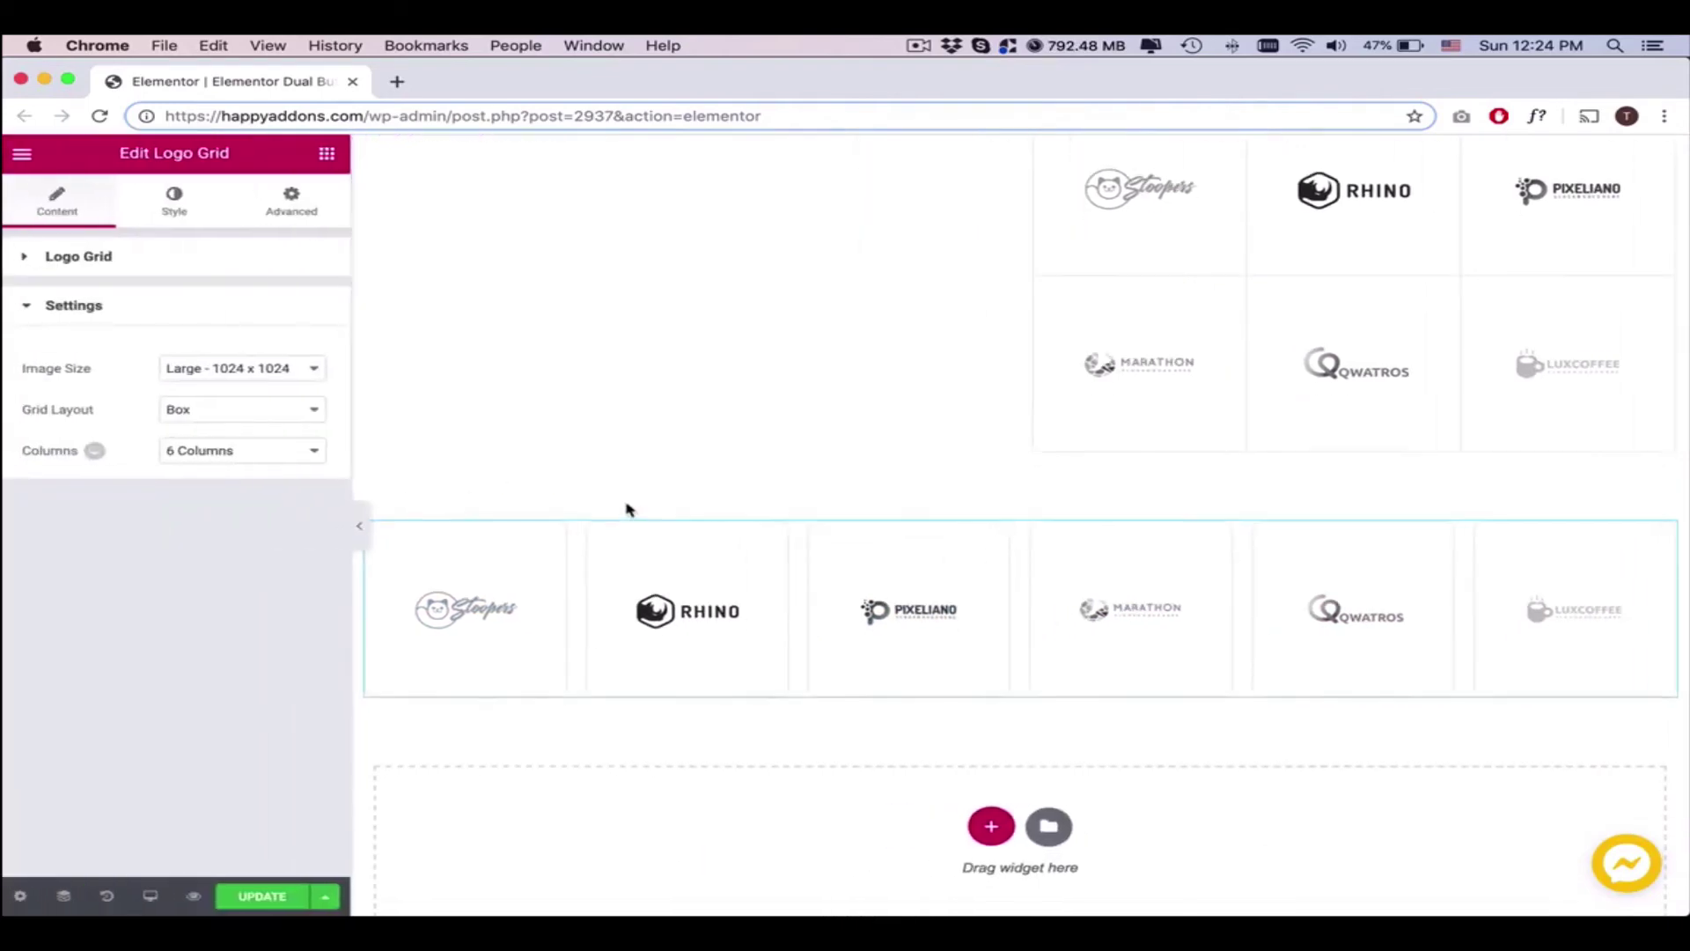
{"action": "left_click", "coordinate": [191, 898]}
{"action": "left_click", "coordinate": [1635, 664]}
{"action": "scroll", "coordinate": [1642, 669], "scroll_direction": "down", "scroll_amount": 3}
{"action": "scroll", "coordinate": [1642, 669], "scroll_direction": "down", "scroll_amount": 3}
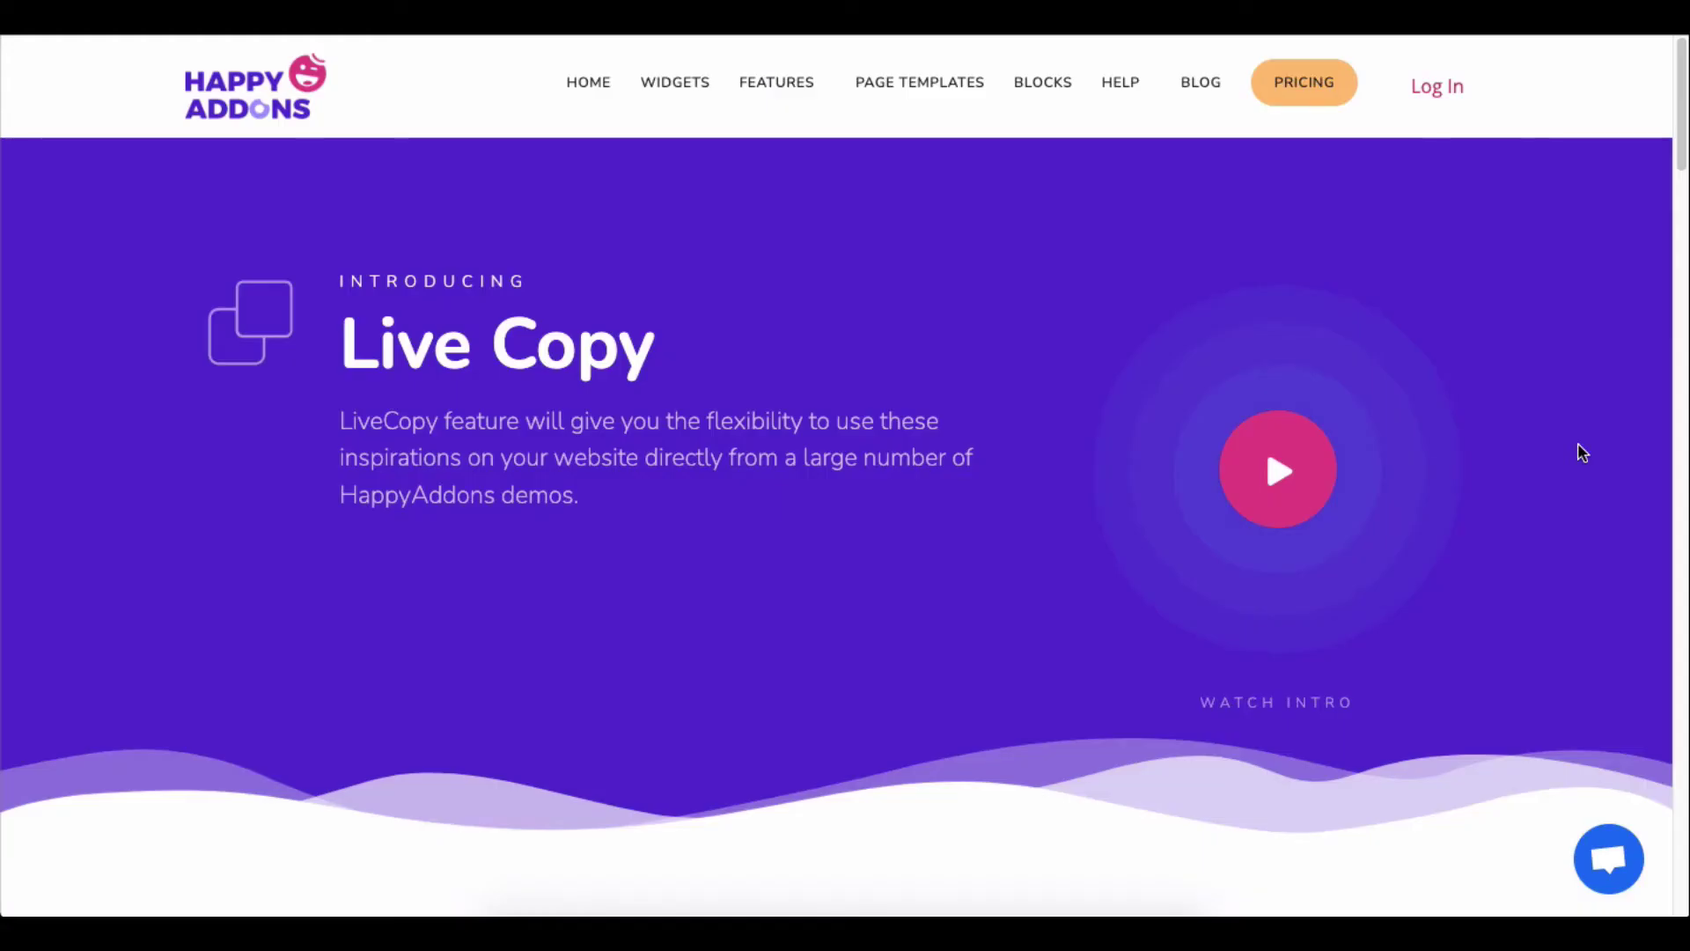
{"action": "scroll", "coordinate": [1581, 452], "scroll_direction": "down", "scroll_amount": 3}
{"action": "scroll", "coordinate": [1581, 452], "scroll_direction": "down", "scroll_amount": 3}
{"action": "scroll", "coordinate": [1581, 453], "scroll_direction": "down", "scroll_amount": 2}
{"action": "scroll", "coordinate": [1580, 454], "scroll_direction": "down", "scroll_amount": 4}
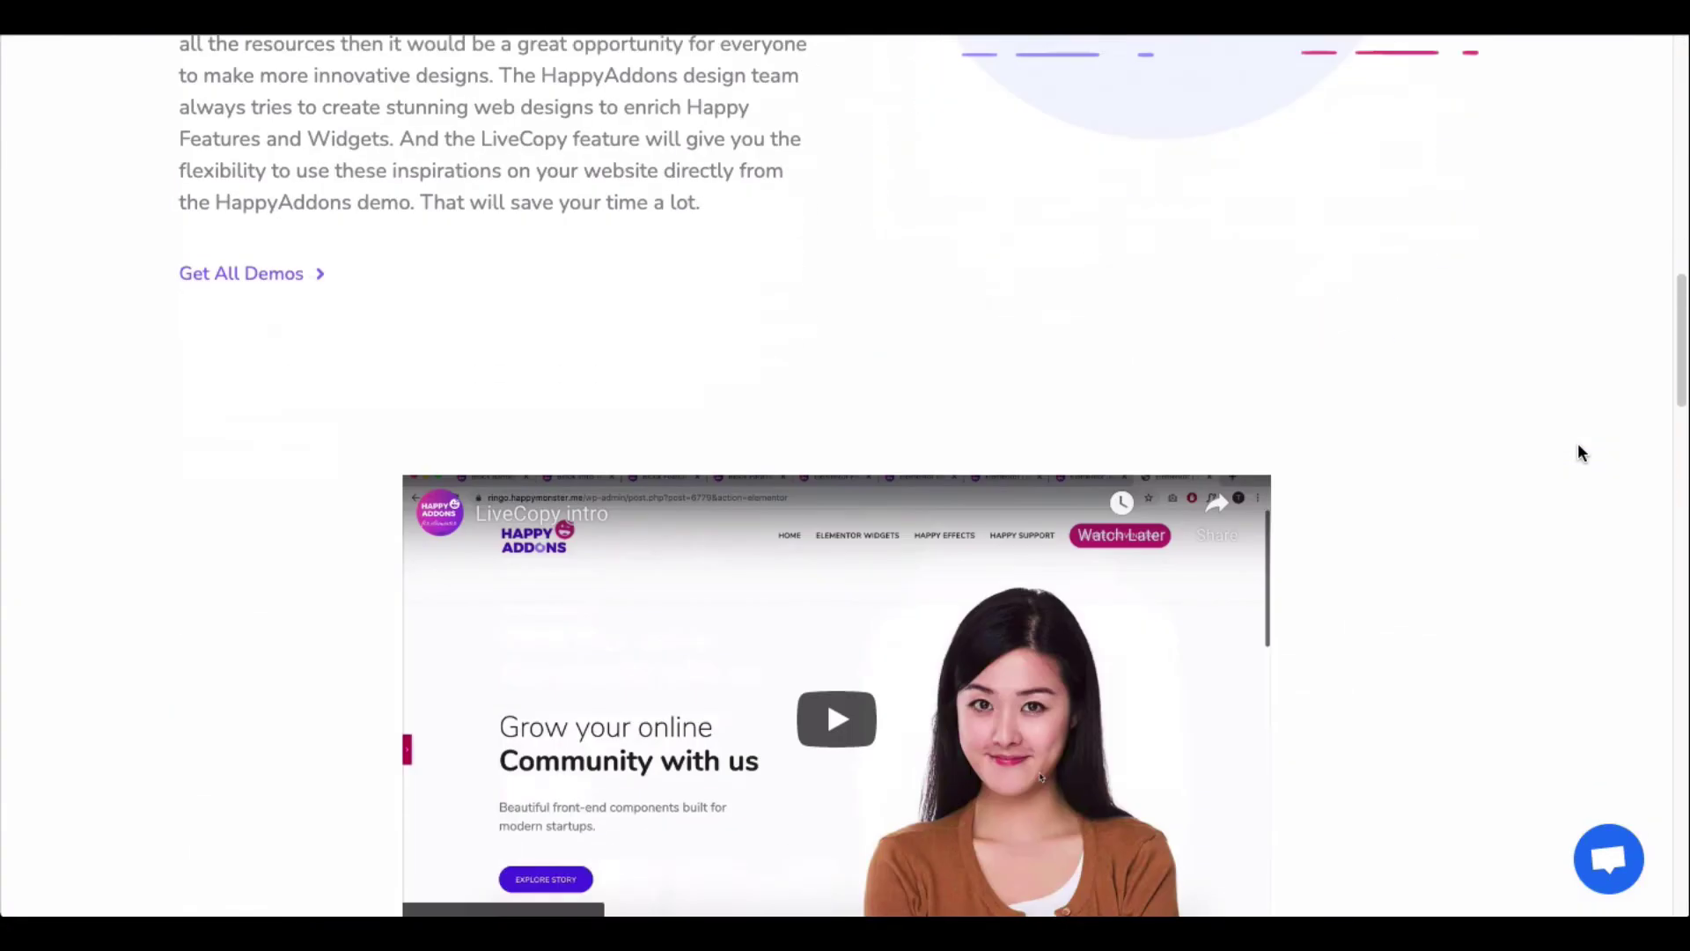
{"action": "scroll", "coordinate": [1580, 454], "scroll_direction": "down", "scroll_amount": 2}
{"action": "scroll", "coordinate": [1580, 452], "scroll_direction": "down", "scroll_amount": 3}
{"action": "scroll", "coordinate": [1581, 452], "scroll_direction": "down", "scroll_amount": 3}
{"action": "scroll", "coordinate": [1581, 452], "scroll_direction": "down", "scroll_amount": 3}
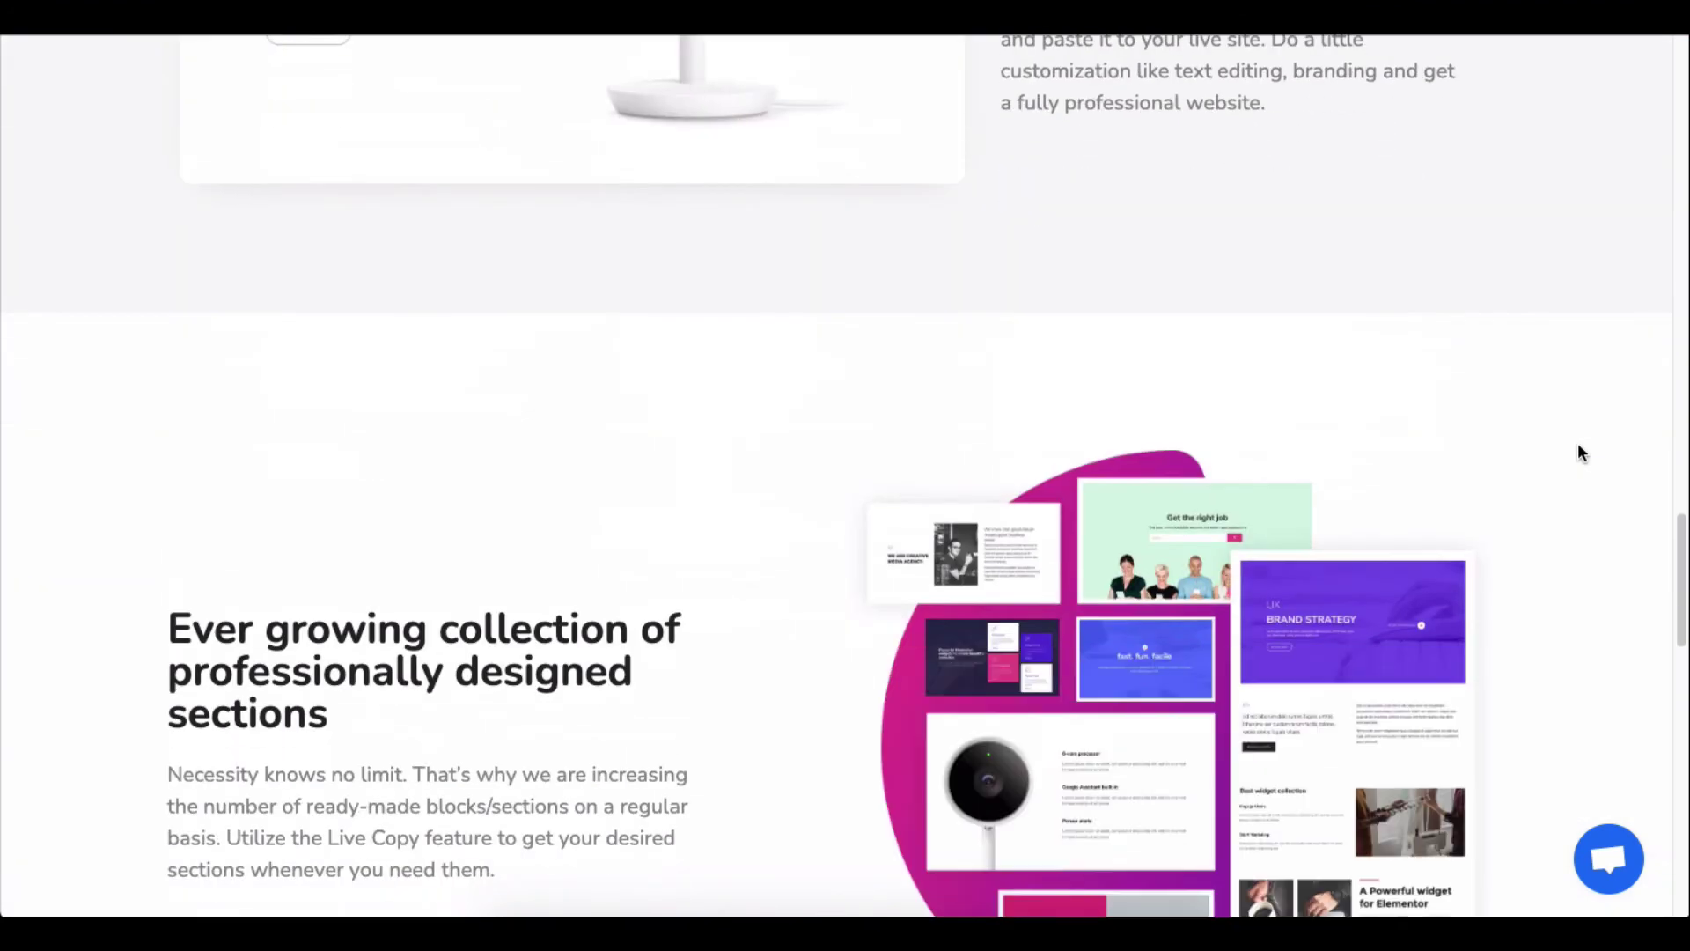
{"action": "scroll", "coordinate": [1581, 452], "scroll_direction": "down", "scroll_amount": 3}
{"action": "scroll", "coordinate": [1581, 453], "scroll_direction": "down", "scroll_amount": 3}
{"action": "scroll", "coordinate": [1581, 453], "scroll_direction": "down", "scroll_amount": 3}
{"action": "scroll", "coordinate": [1581, 453], "scroll_direction": "up", "scroll_amount": 6}
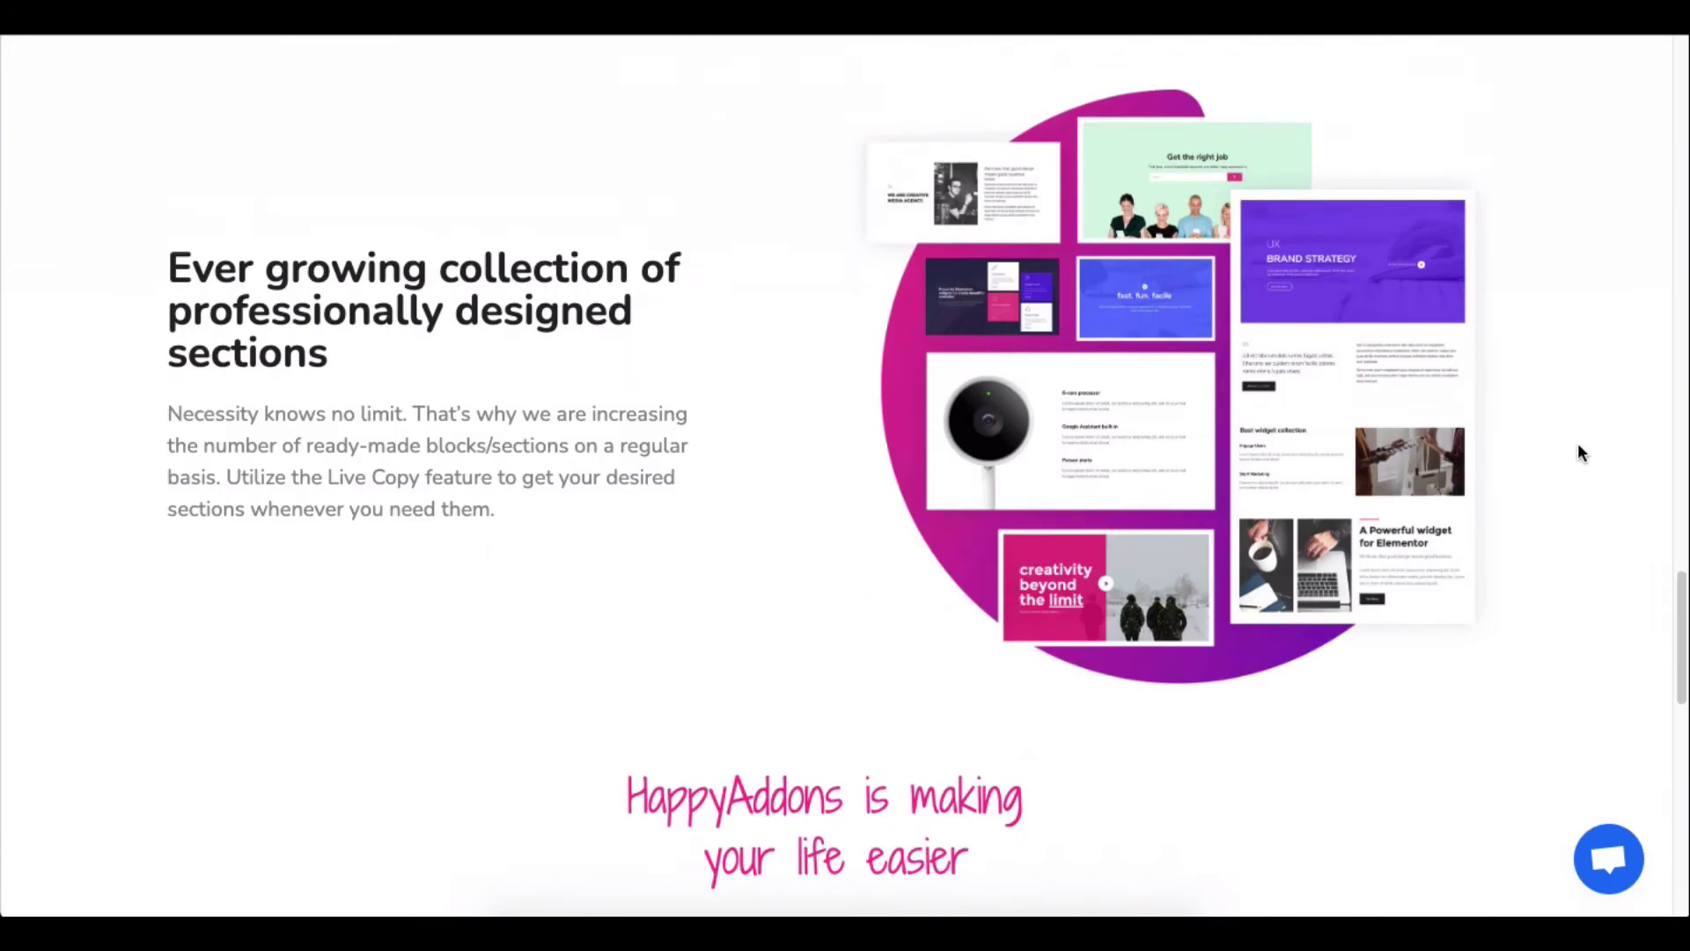
{"action": "scroll", "coordinate": [1581, 453], "scroll_direction": "up", "scroll_amount": 3}
{"action": "scroll", "coordinate": [1579, 453], "scroll_direction": "up", "scroll_amount": 3}
{"action": "scroll", "coordinate": [1579, 454], "scroll_direction": "up", "scroll_amount": 3}
{"action": "scroll", "coordinate": [1580, 454], "scroll_direction": "up", "scroll_amount": 3}
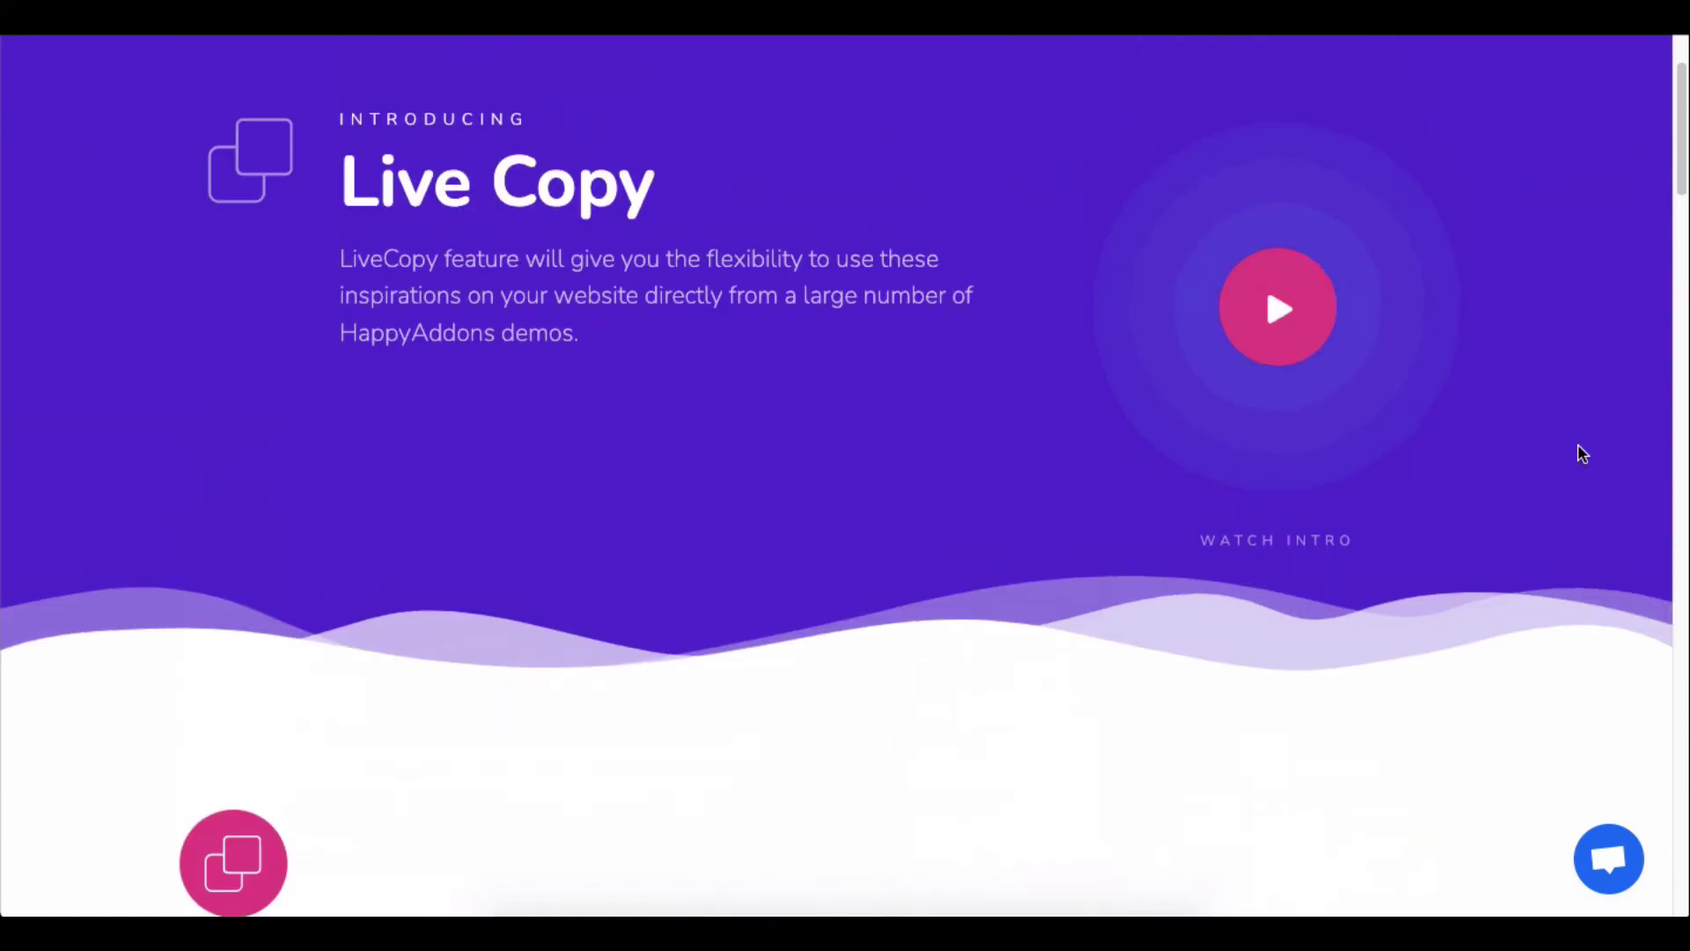
{"action": "scroll", "coordinate": [1580, 454], "scroll_direction": "up", "scroll_amount": 2}
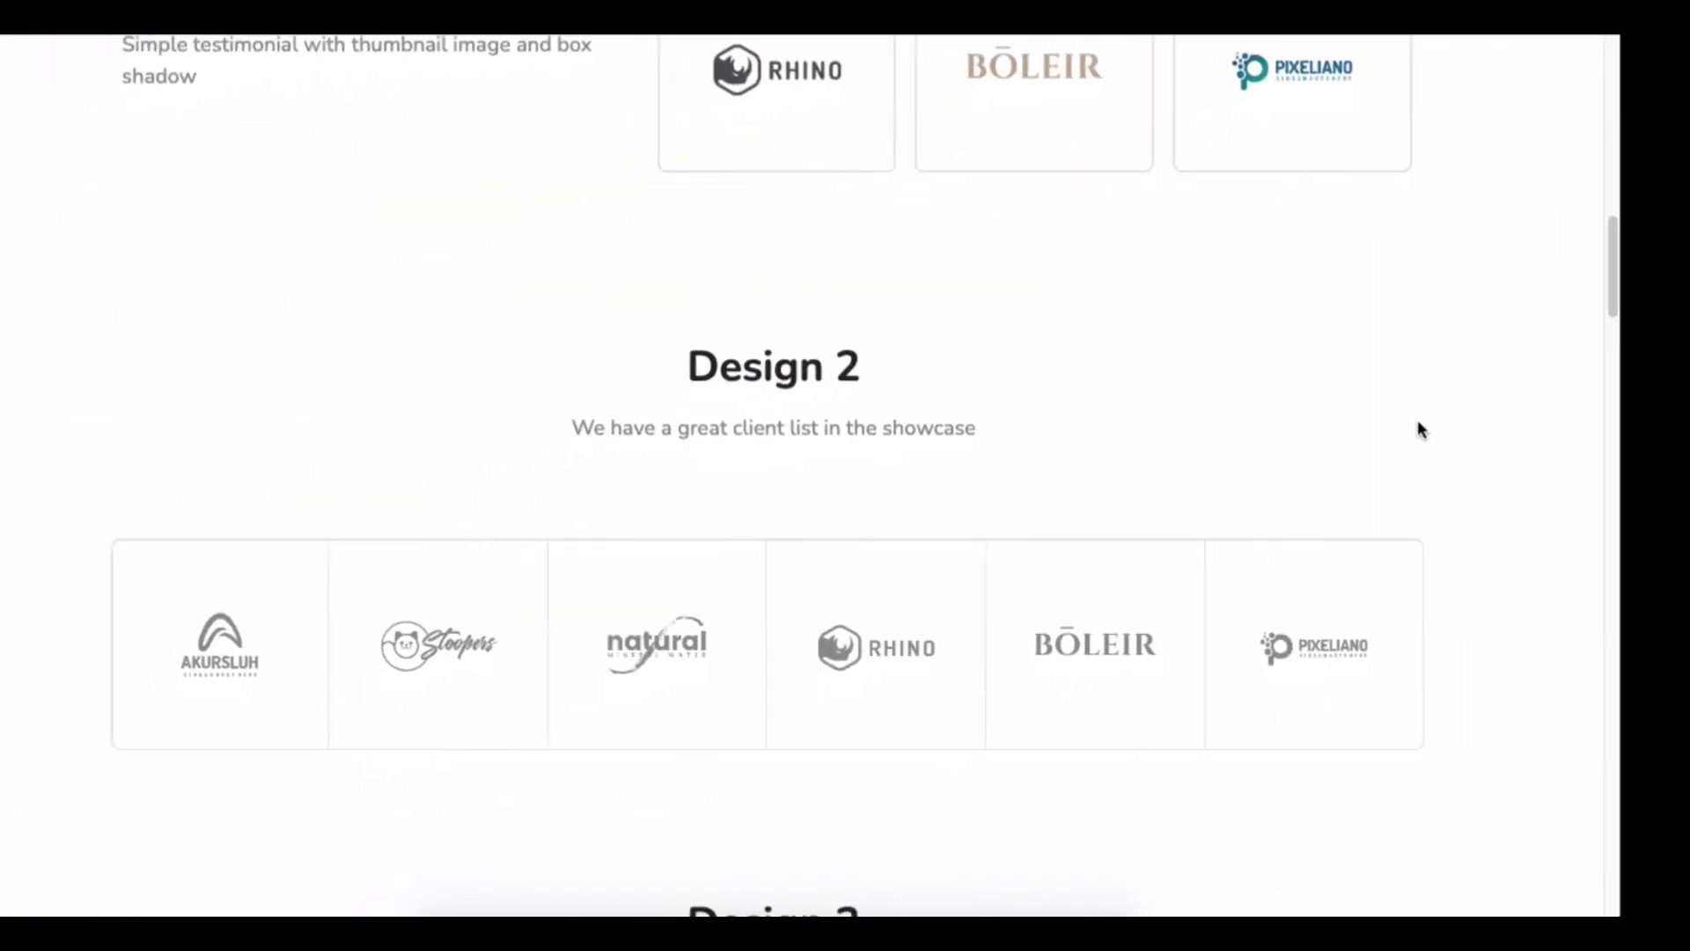
{"action": "scroll", "coordinate": [1485, 430], "scroll_direction": "down", "scroll_amount": 1}
{"action": "scroll", "coordinate": [1485, 429], "scroll_direction": "down", "scroll_amount": 3}
{"action": "scroll", "coordinate": [1486, 429], "scroll_direction": "down", "scroll_amount": 3}
{"action": "scroll", "coordinate": [1486, 430], "scroll_direction": "down", "scroll_amount": 2}
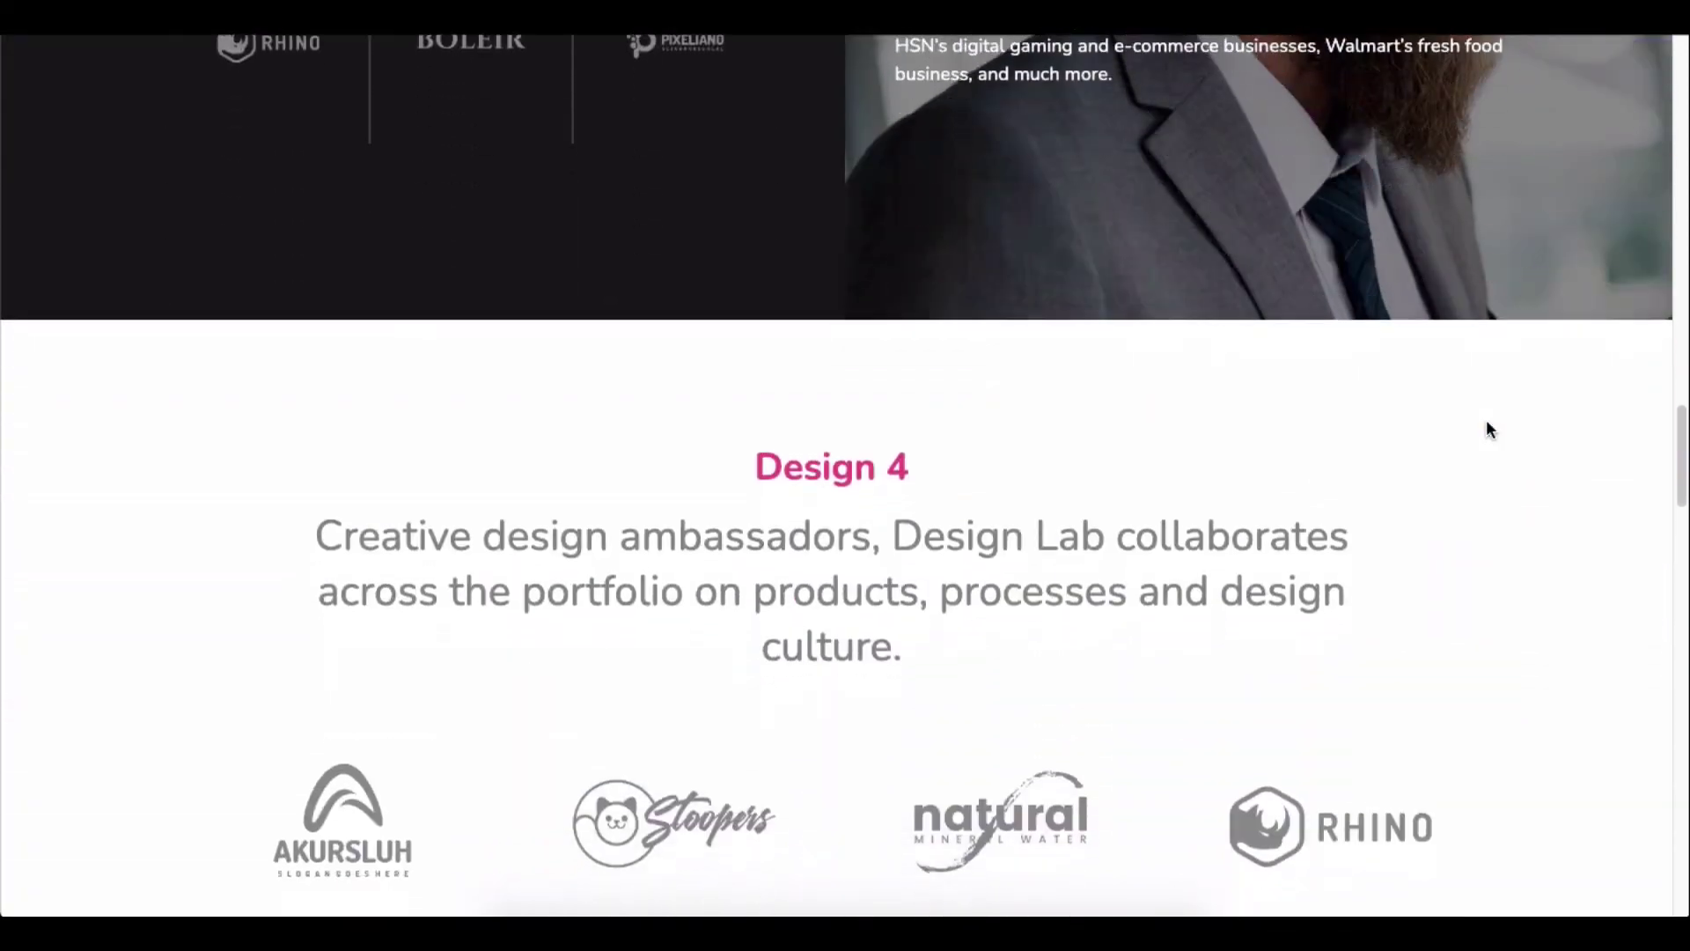
{"action": "scroll", "coordinate": [1486, 430], "scroll_direction": "down", "scroll_amount": 3}
{"action": "scroll", "coordinate": [1485, 429], "scroll_direction": "down", "scroll_amount": 3}
{"action": "scroll", "coordinate": [1485, 430], "scroll_direction": "down", "scroll_amount": 1}
{"action": "scroll", "coordinate": [1485, 428], "scroll_direction": "down", "scroll_amount": 5}
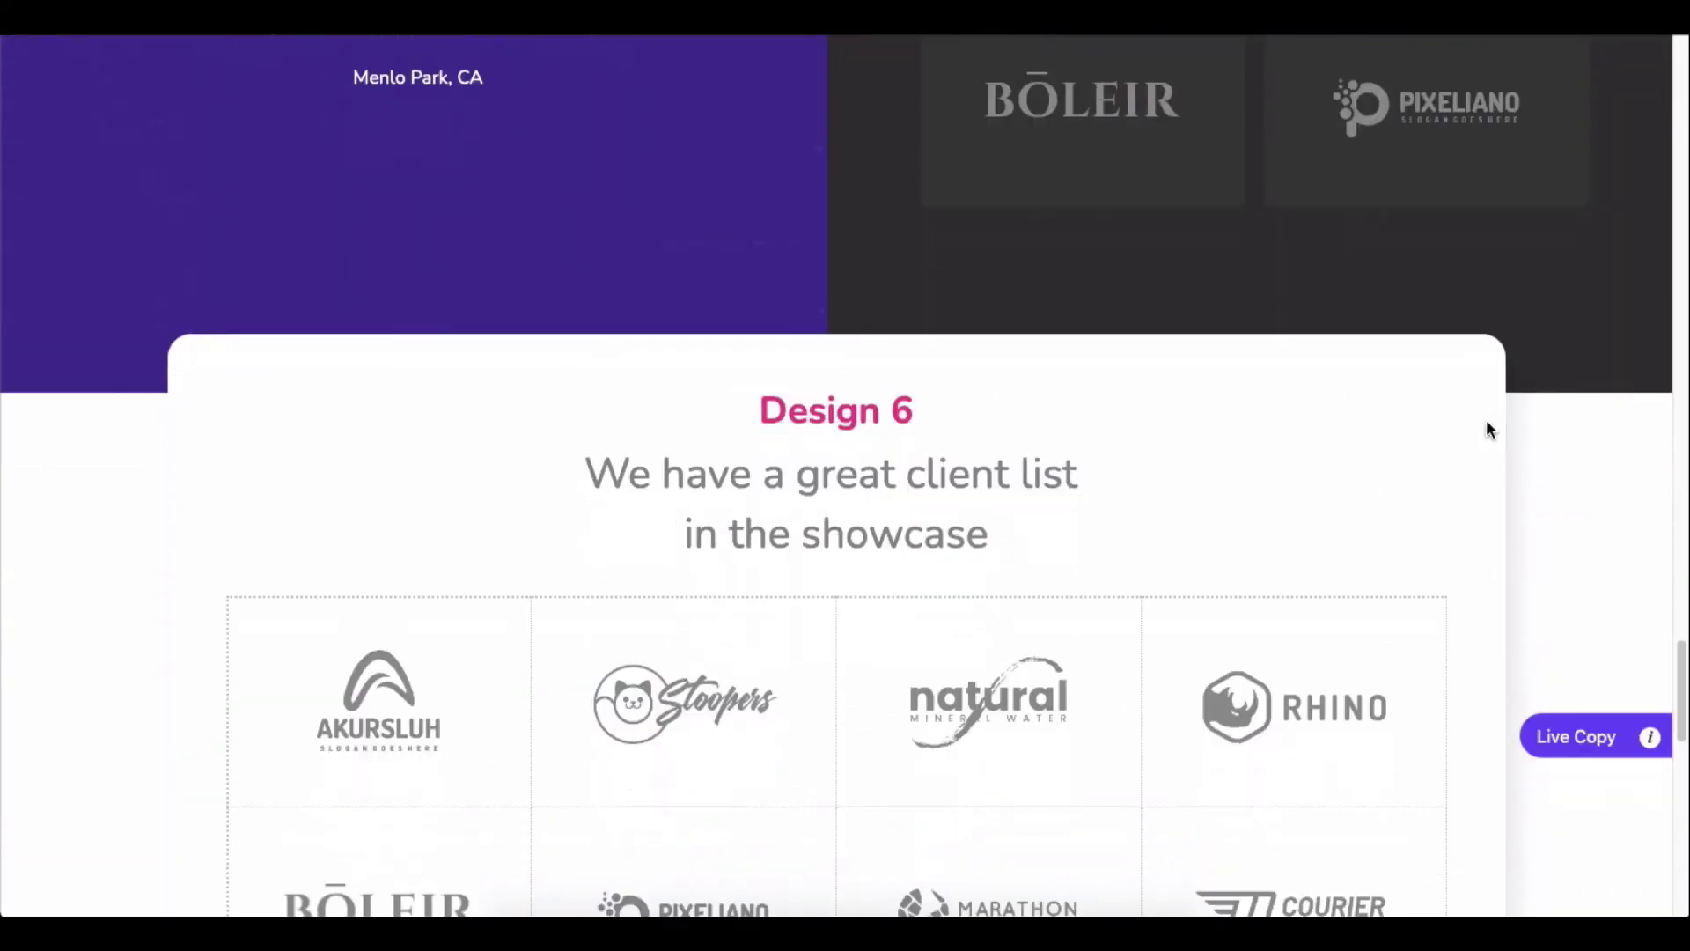
{"action": "scroll", "coordinate": [1485, 429], "scroll_direction": "down", "scroll_amount": 5}
{"action": "scroll", "coordinate": [1485, 429], "scroll_direction": "up", "scroll_amount": 1}
{"action": "scroll", "coordinate": [1485, 429], "scroll_direction": "up", "scroll_amount": 5}
{"action": "scroll", "coordinate": [1485, 429], "scroll_direction": "up", "scroll_amount": 5}
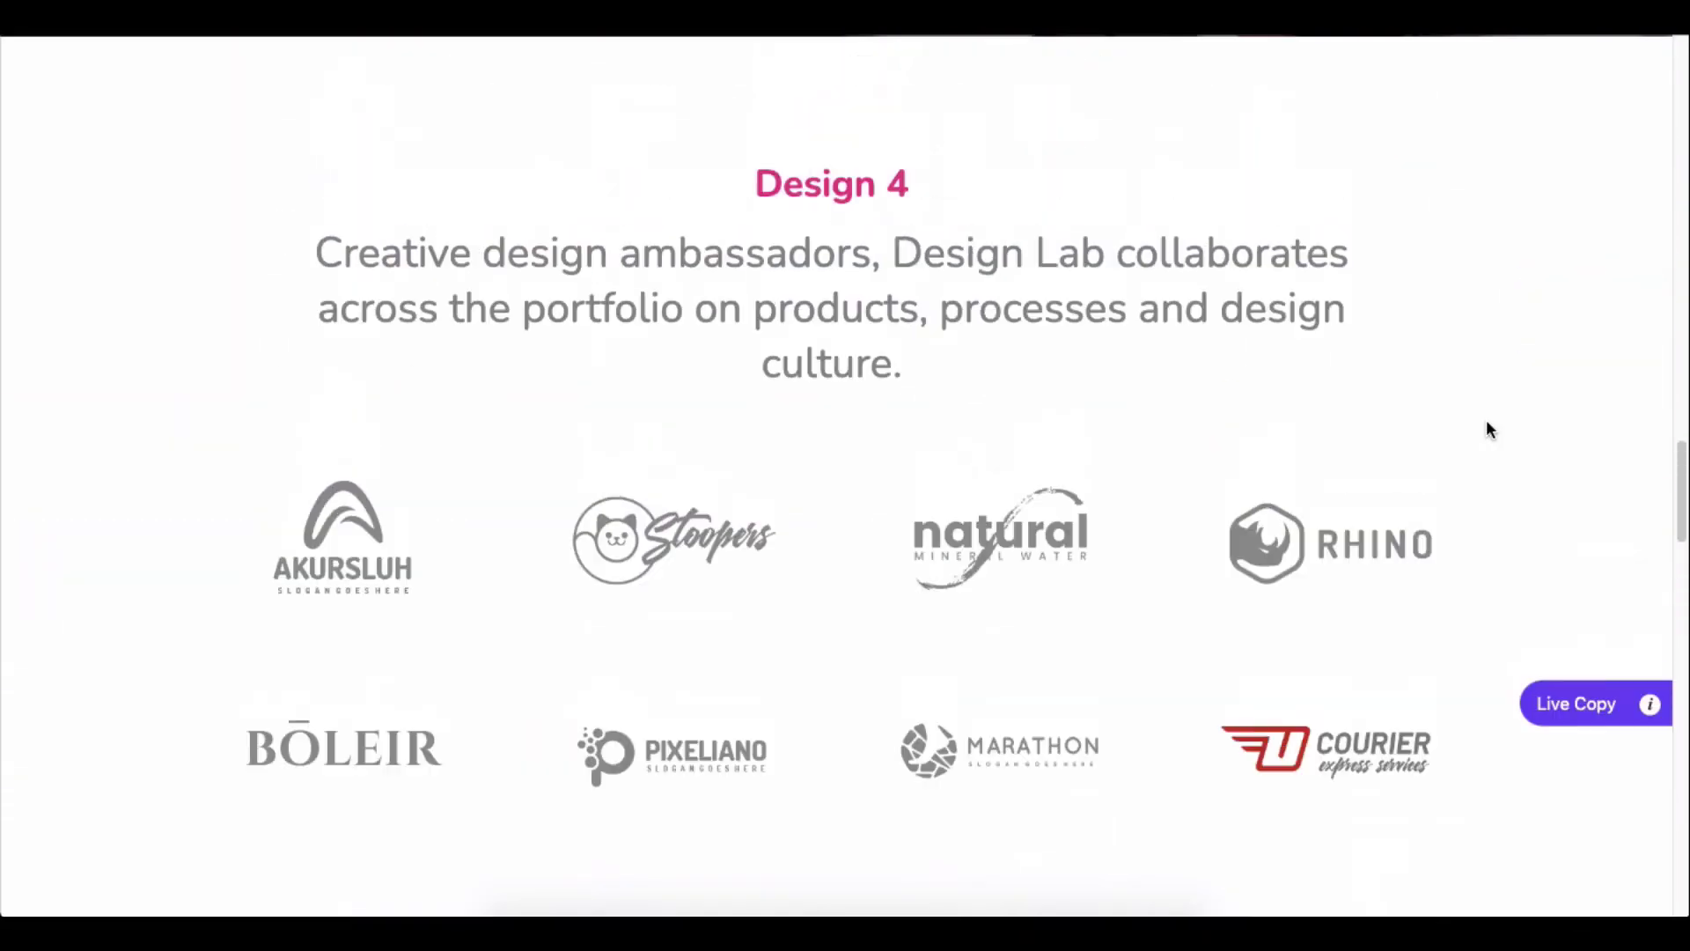
{"action": "scroll", "coordinate": [1486, 429], "scroll_direction": "up", "scroll_amount": 5}
{"action": "scroll", "coordinate": [1485, 429], "scroll_direction": "up", "scroll_amount": 5}
{"action": "scroll", "coordinate": [1486, 429], "scroll_direction": "up", "scroll_amount": 1}
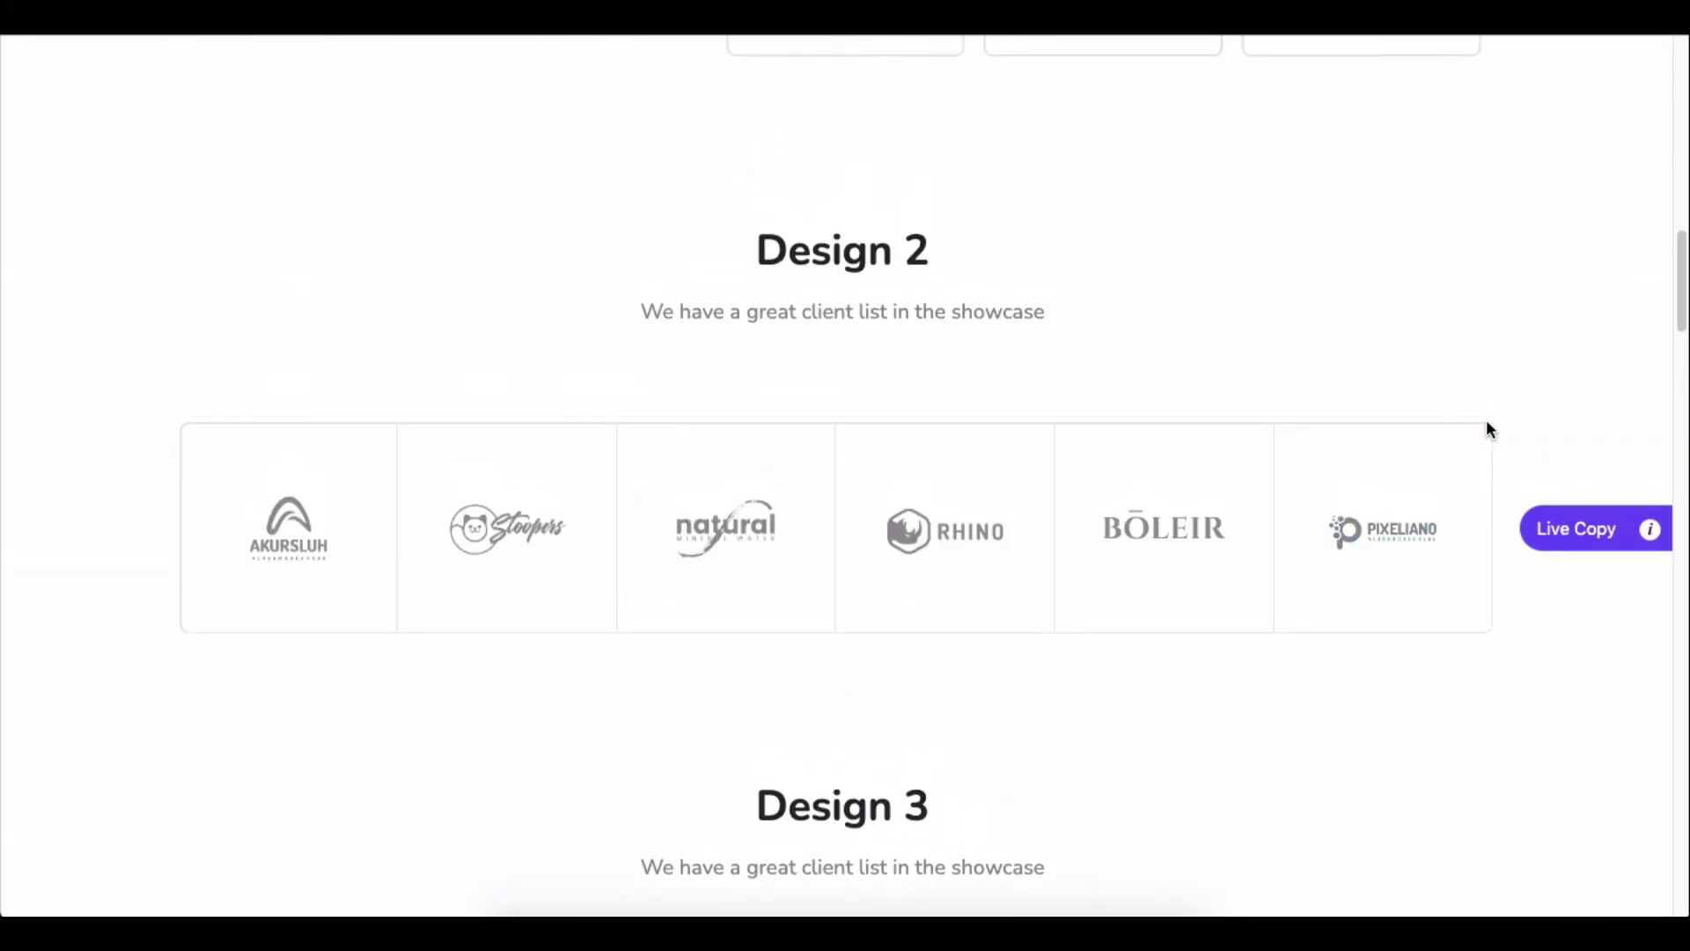
Live Copy the Design 2 logo grid and paste it into the empty section
{"action": "left_click", "coordinate": [1572, 530]}
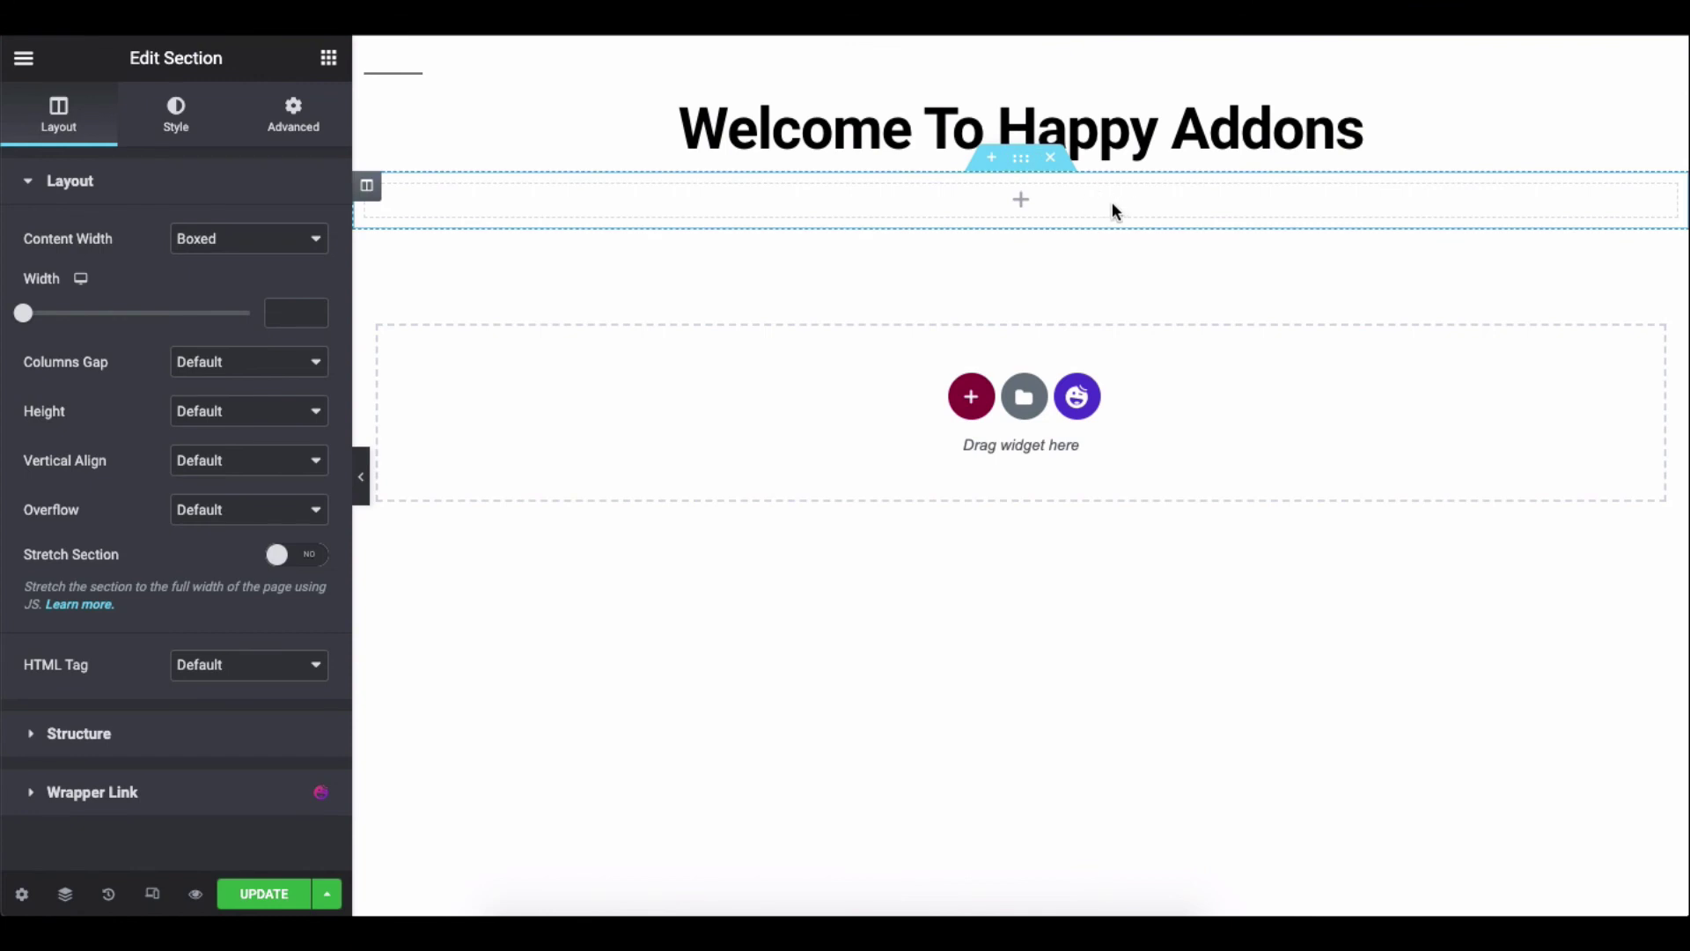
{"action": "right_click", "coordinate": [1112, 202]}
{"action": "left_click", "coordinate": [1168, 589]}
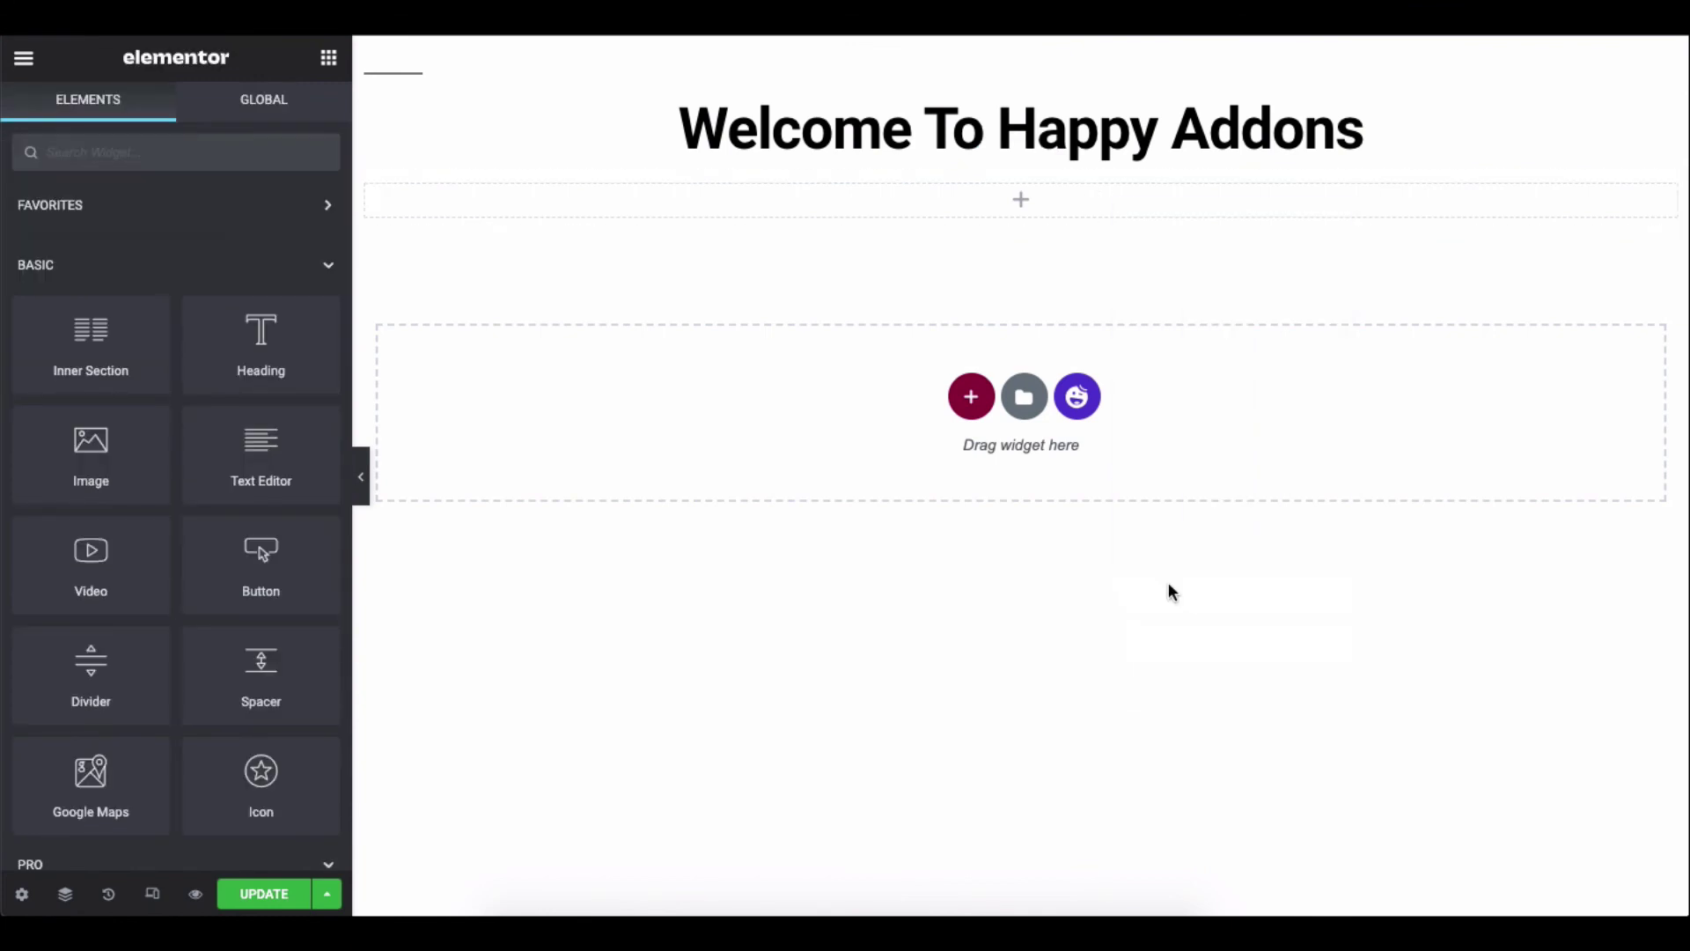